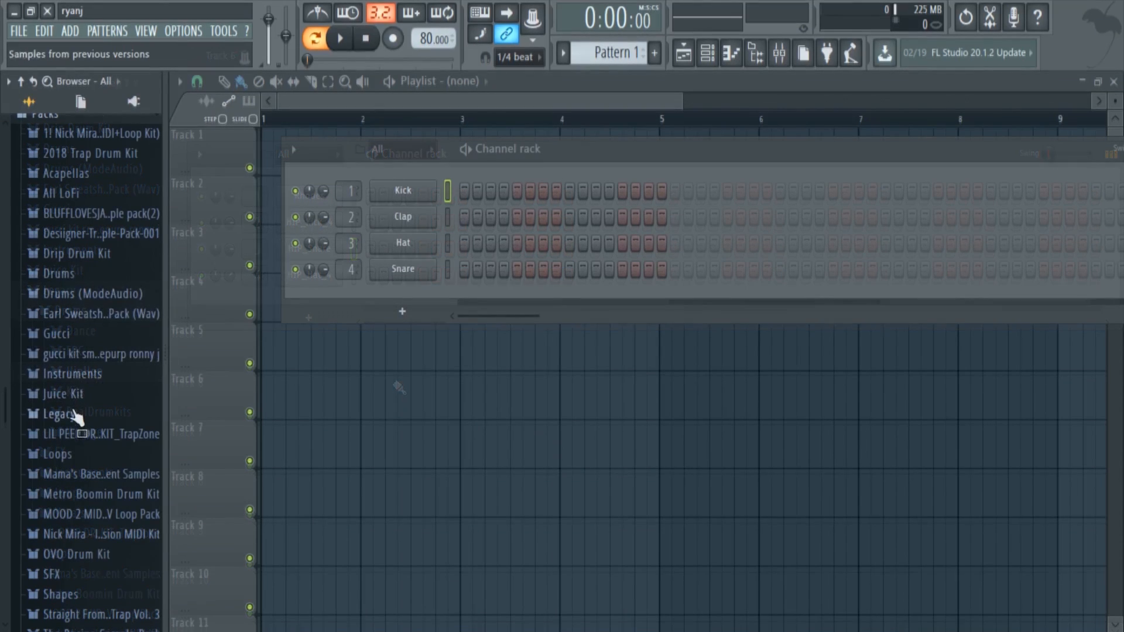
# - Open the HipHop folder in the Legacy drum samples and browse its kicks and snares
pyautogui.click(79, 422)
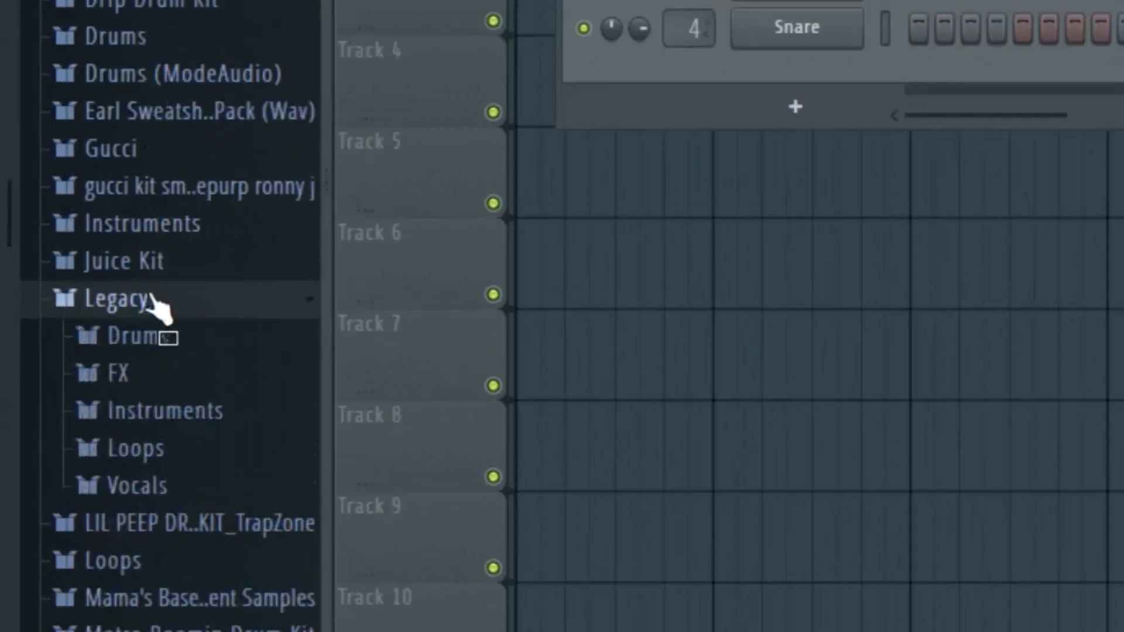
pyautogui.click(208, 336)
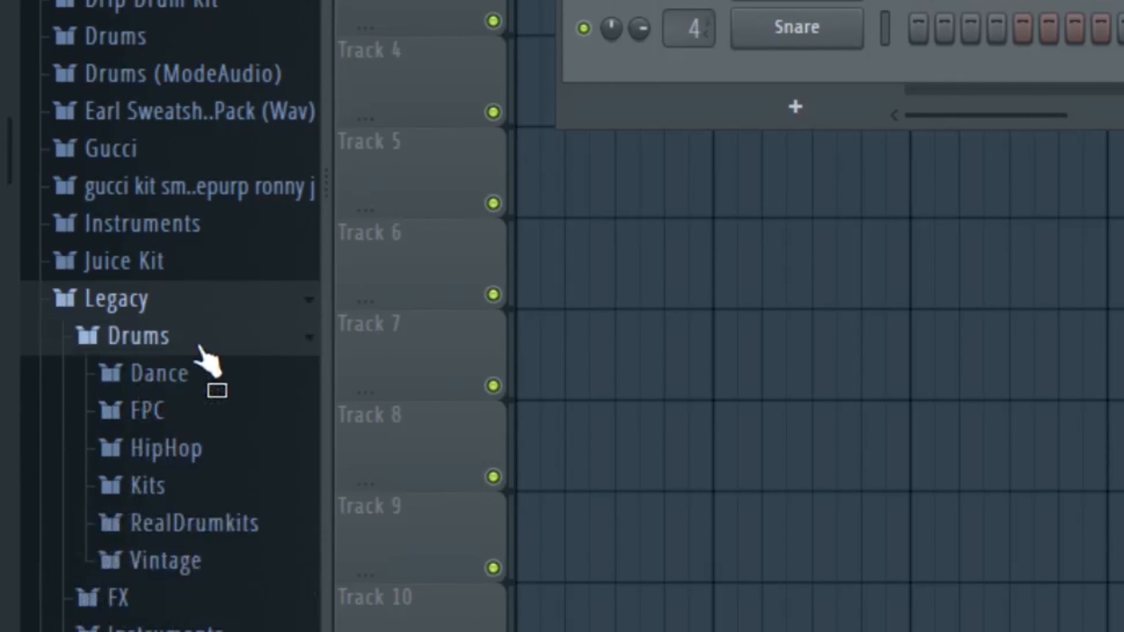
pyautogui.click(192, 260)
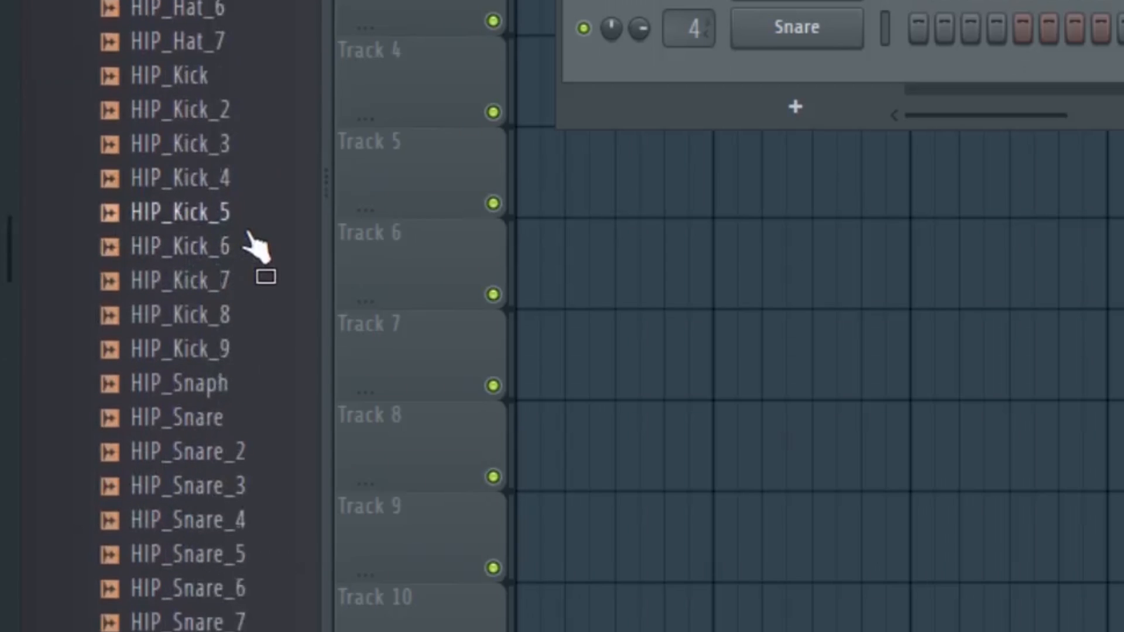
pyautogui.scroll(5, 251, 246)
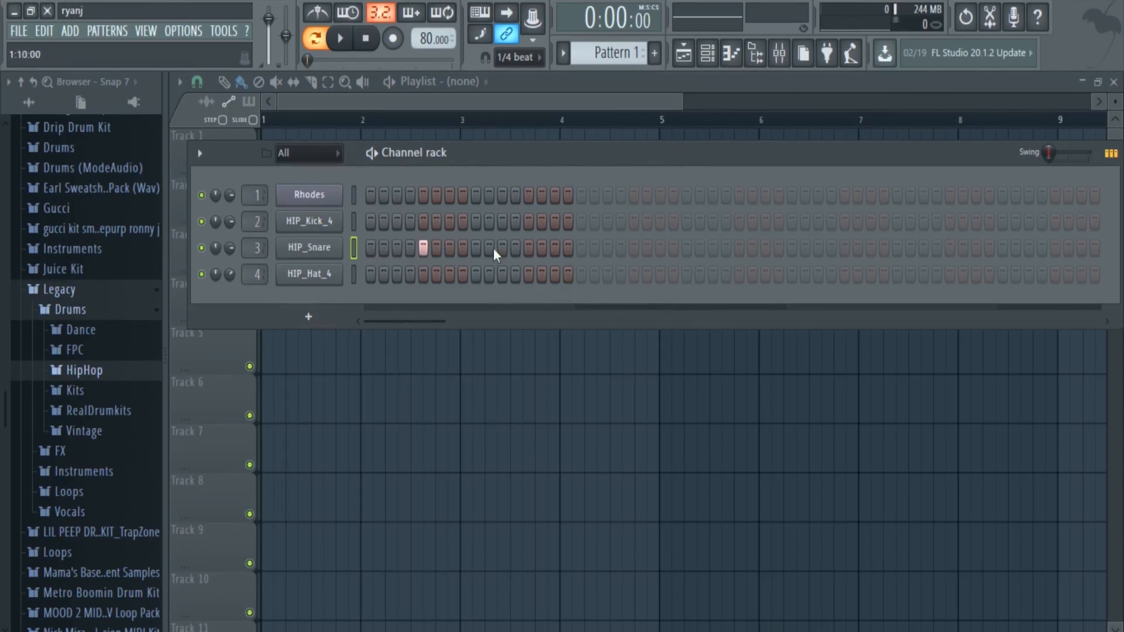
# - Add a HIP_Snare hit on step 21, fill HIP_Hat_4 on every second step, and stop playback
pyautogui.click(633, 249)
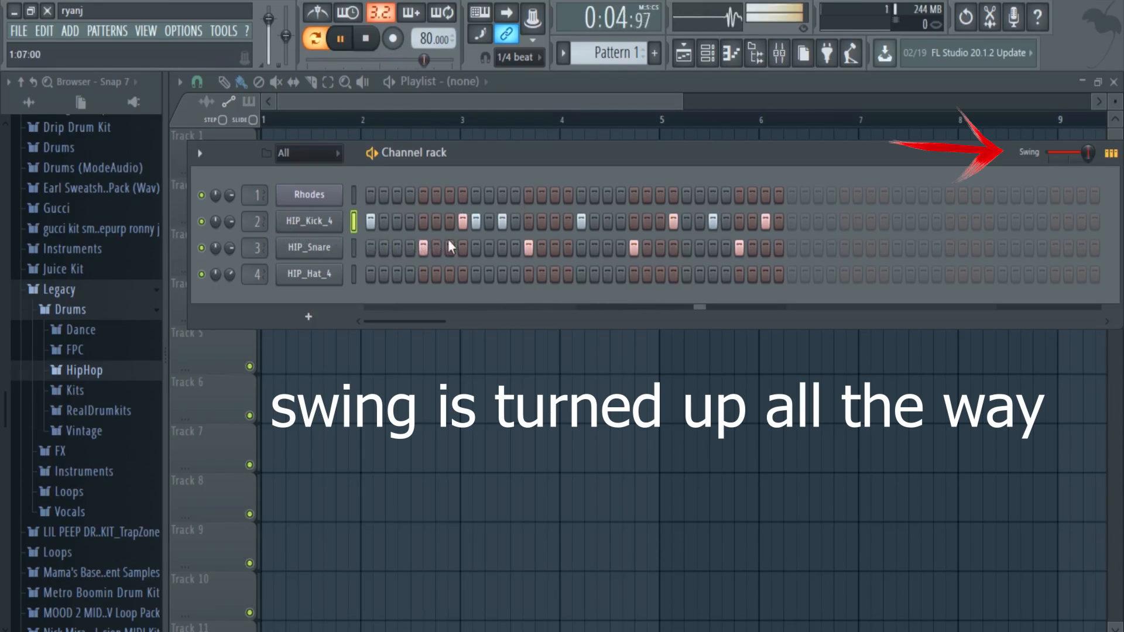
pyautogui.rightClick(345, 267)
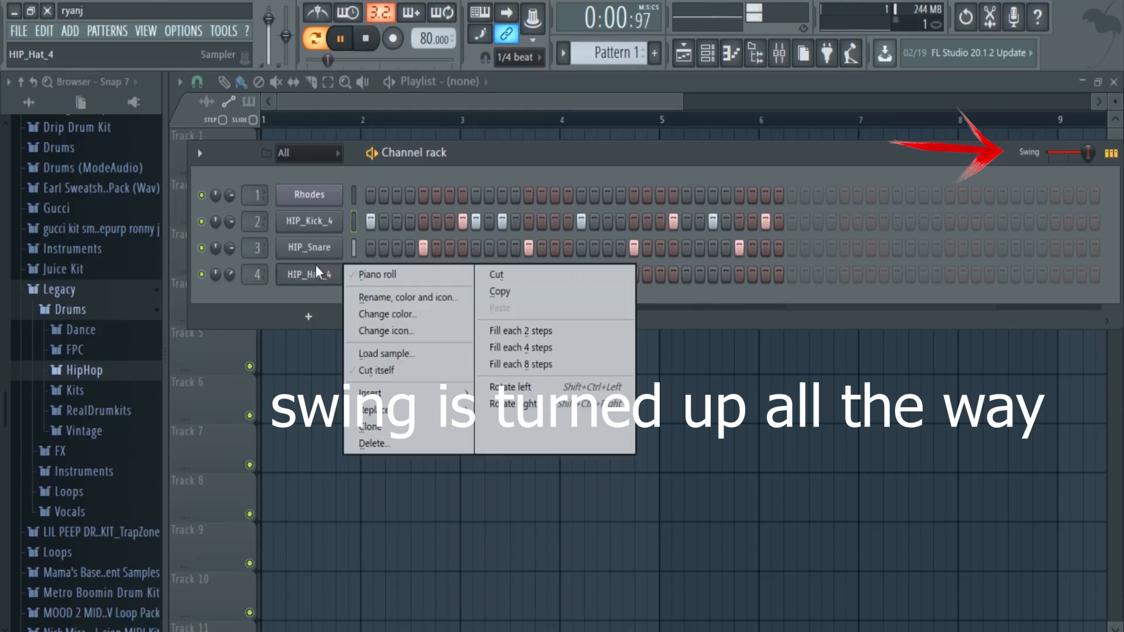
pyautogui.click(533, 333)
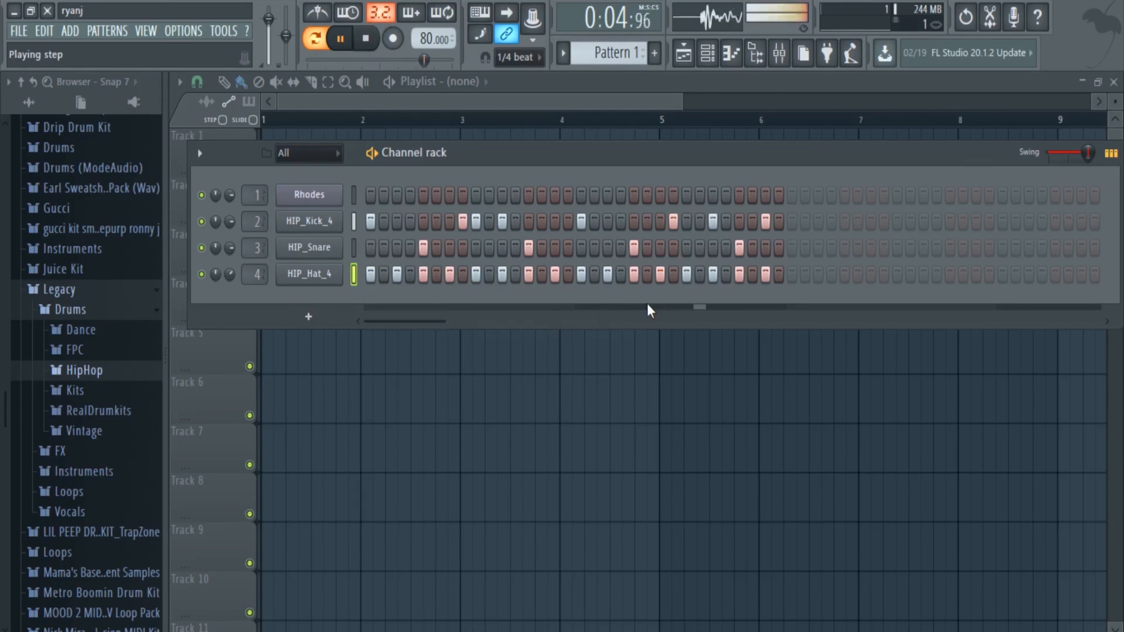
pyautogui.press('XF86AudioLowerVolume')
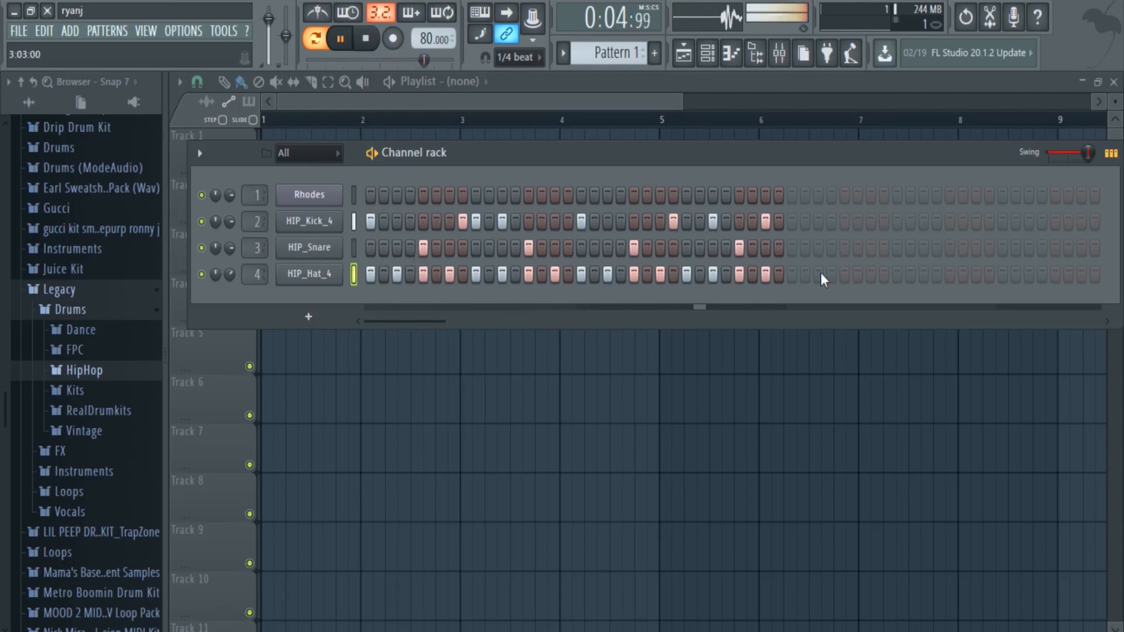
pyautogui.press('space')
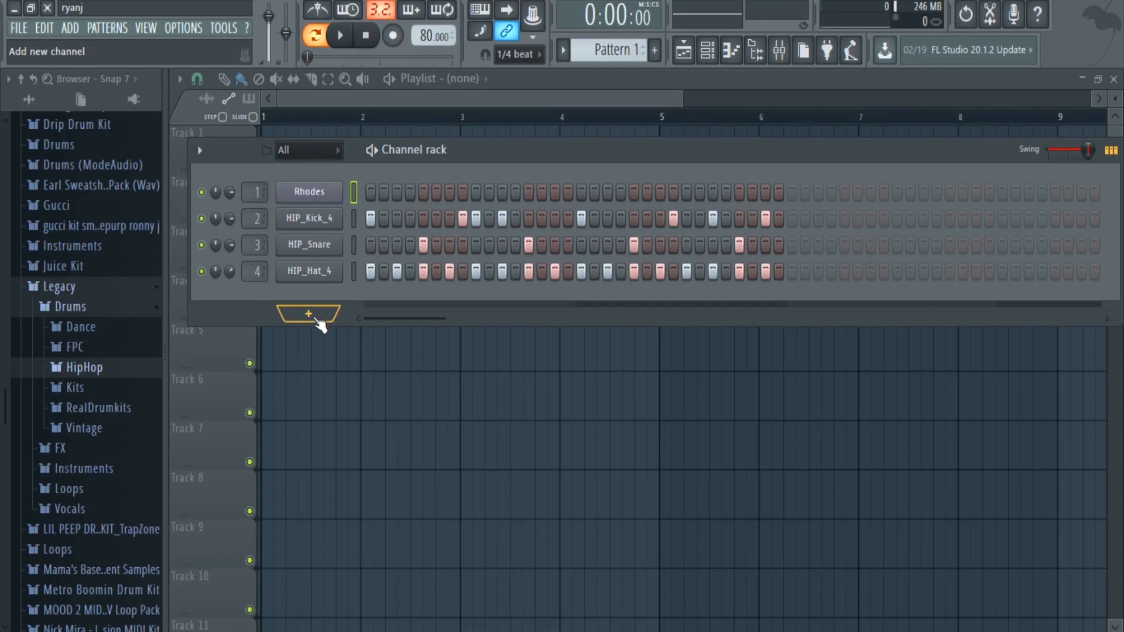
# - Add an empty Sampler channel with no plugin and open its piano roll
pyautogui.click(315, 320)
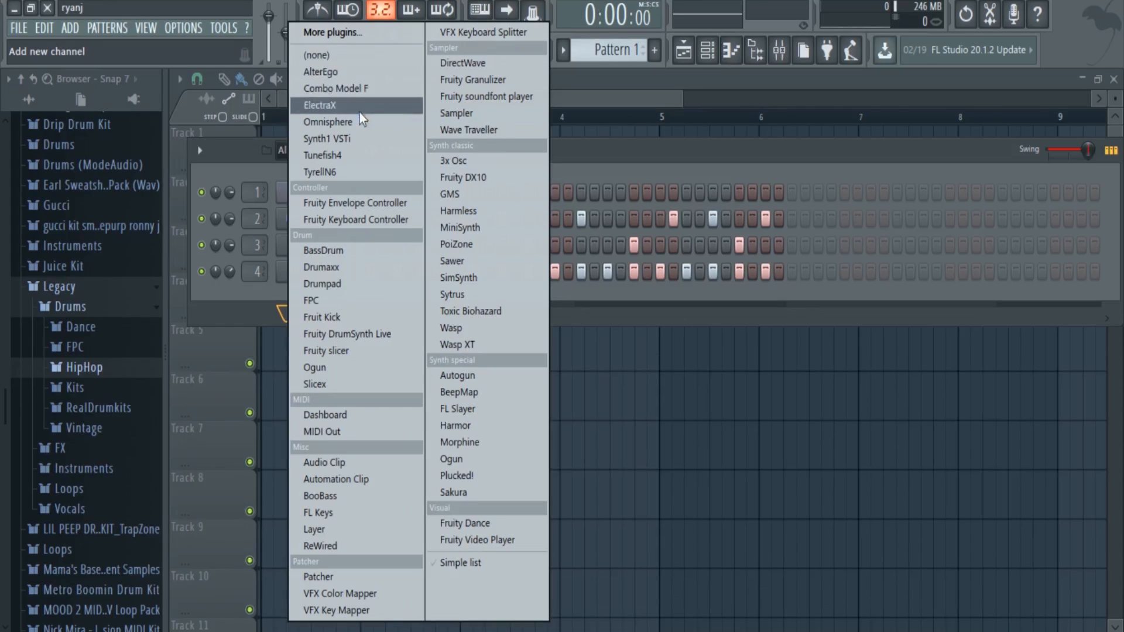
pyautogui.click(334, 58)
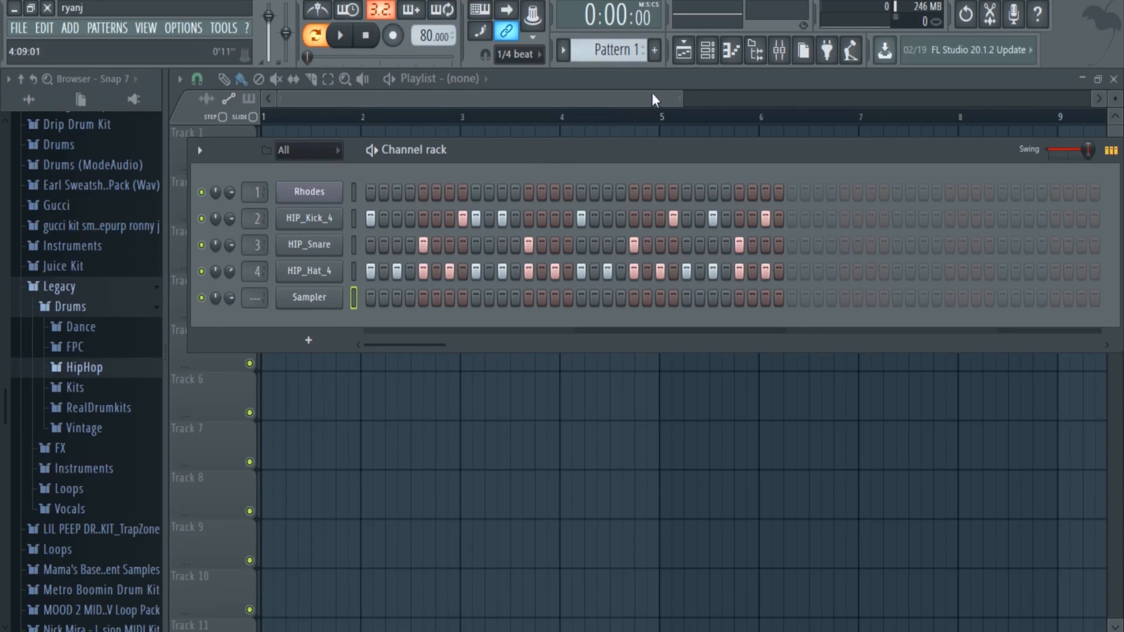
pyautogui.click(733, 53)
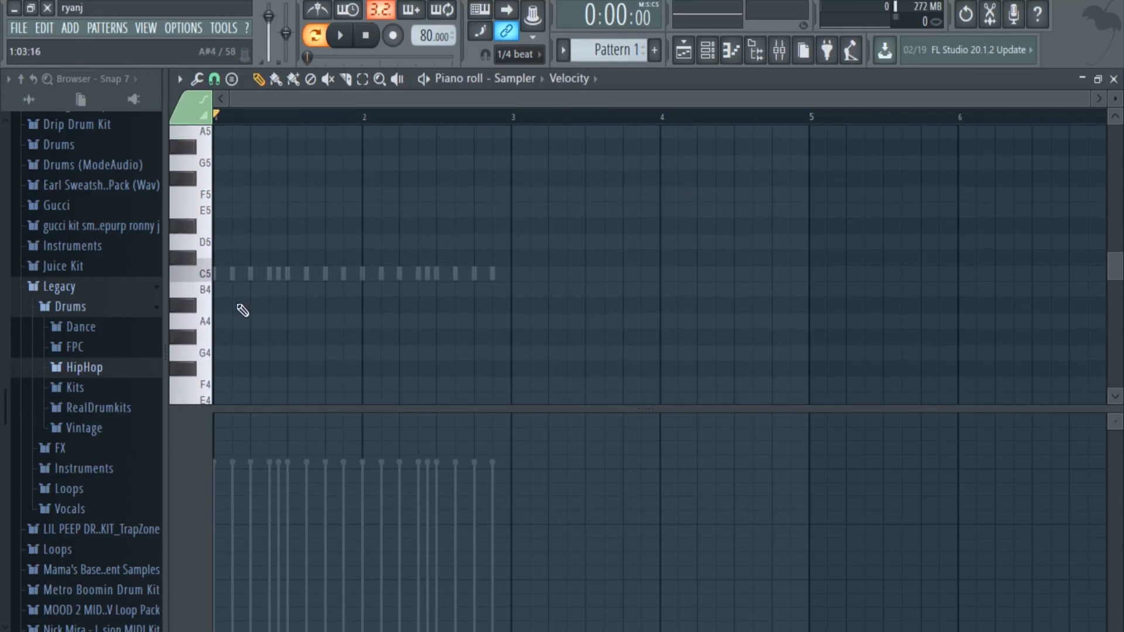
# - Enter the scale notes A4, B4, C5, D5, E5, F5 and G5 stacked at the start of bar 1
pyautogui.click(221, 323)
pyautogui.click(223, 290)
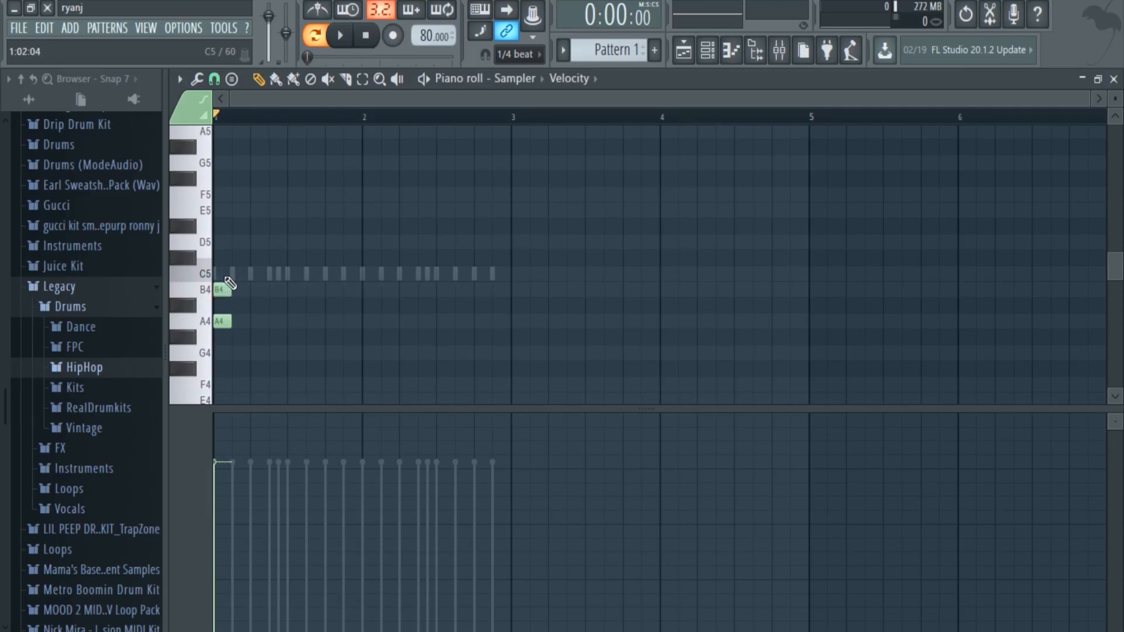
pyautogui.click(222, 273)
pyautogui.click(222, 241)
pyautogui.click(221, 210)
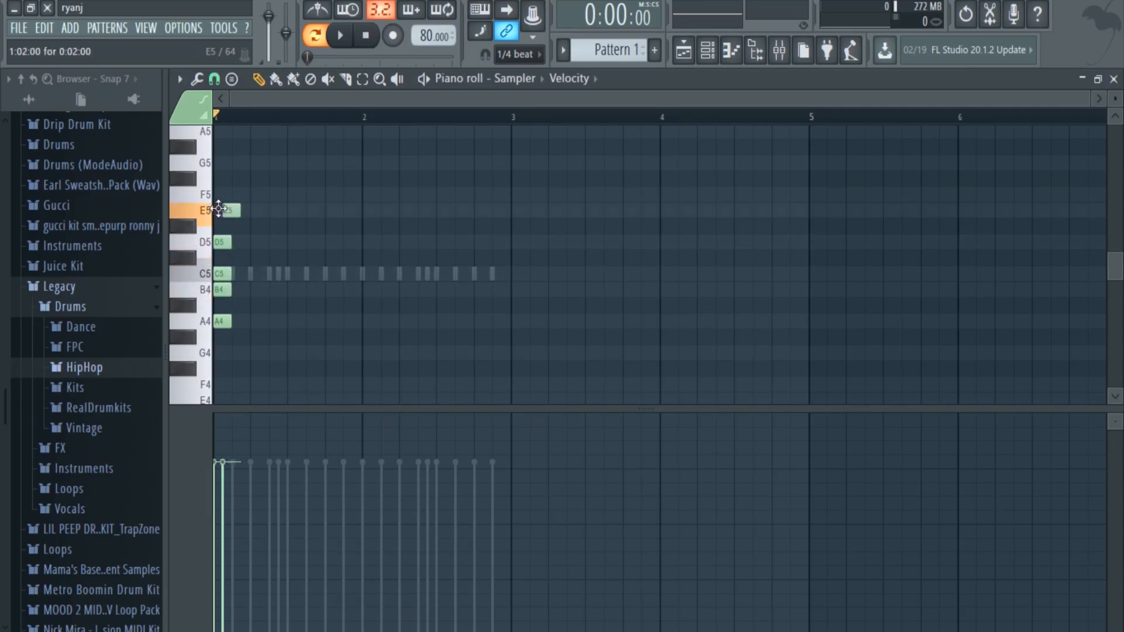
pyautogui.click(221, 195)
pyautogui.click(221, 163)
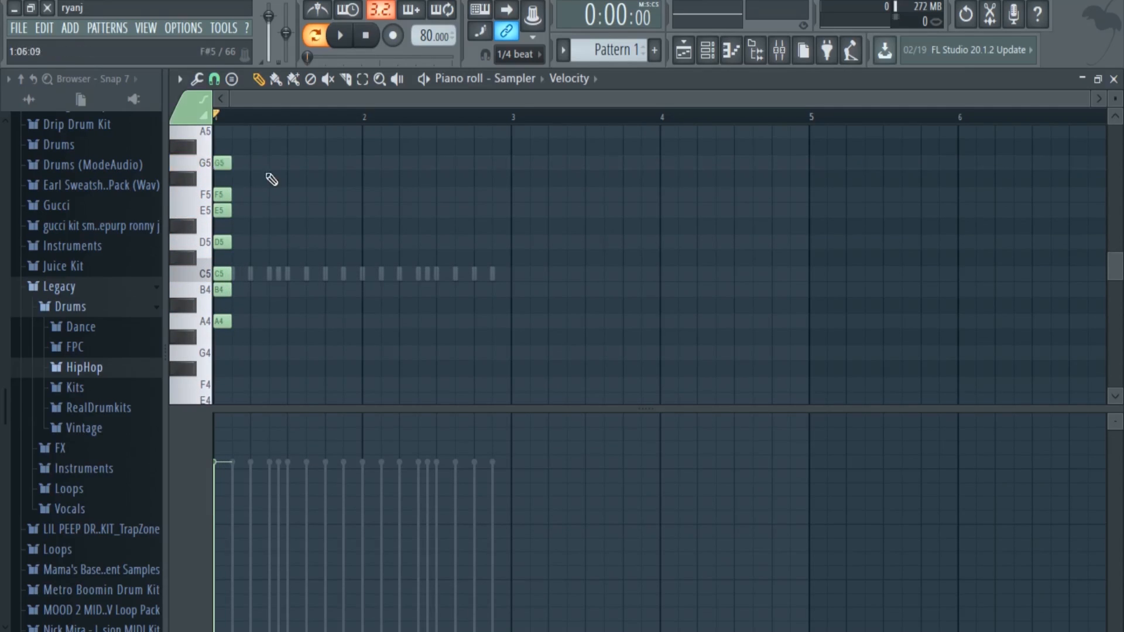
# - Lengthen all seven scale notes to four bars and transpose them down so the lowest note is F4
pyautogui.moveTo(268, 139); pyautogui.dragTo(180, 370)
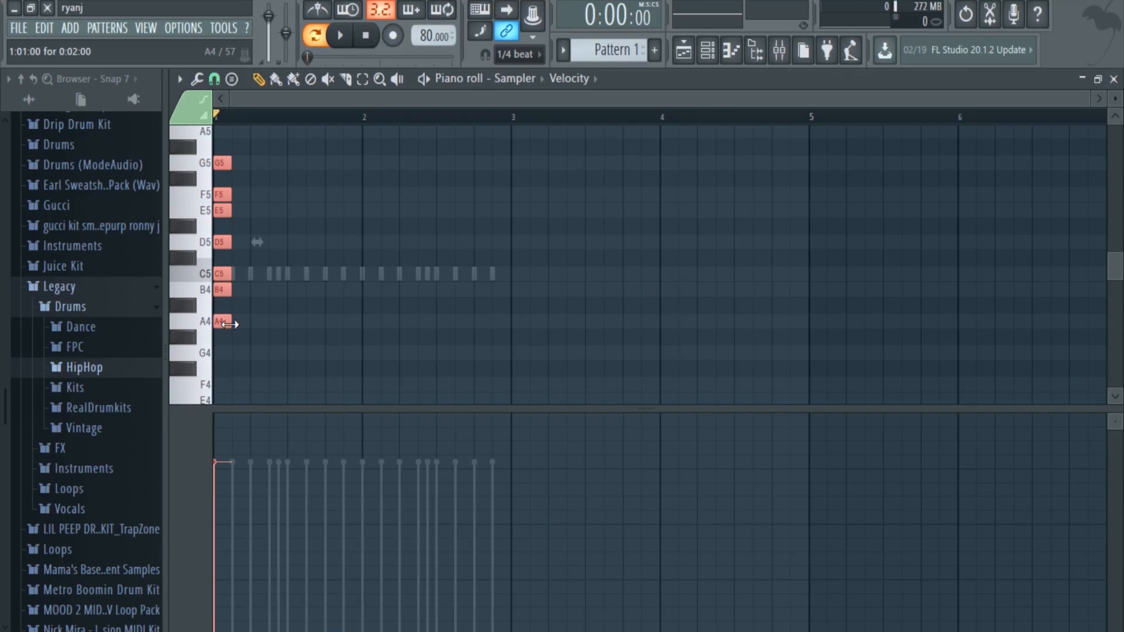
pyautogui.moveTo(229, 324); pyautogui.dragTo(803, 347)
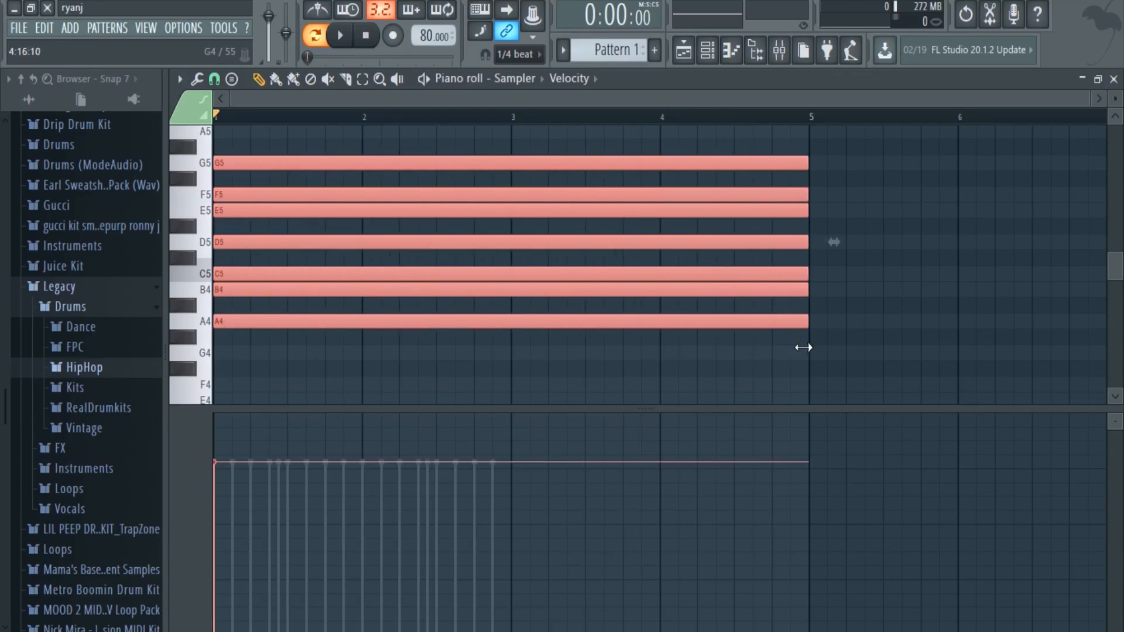
pyautogui.moveTo(466, 334); pyautogui.dragTo(448, 397)
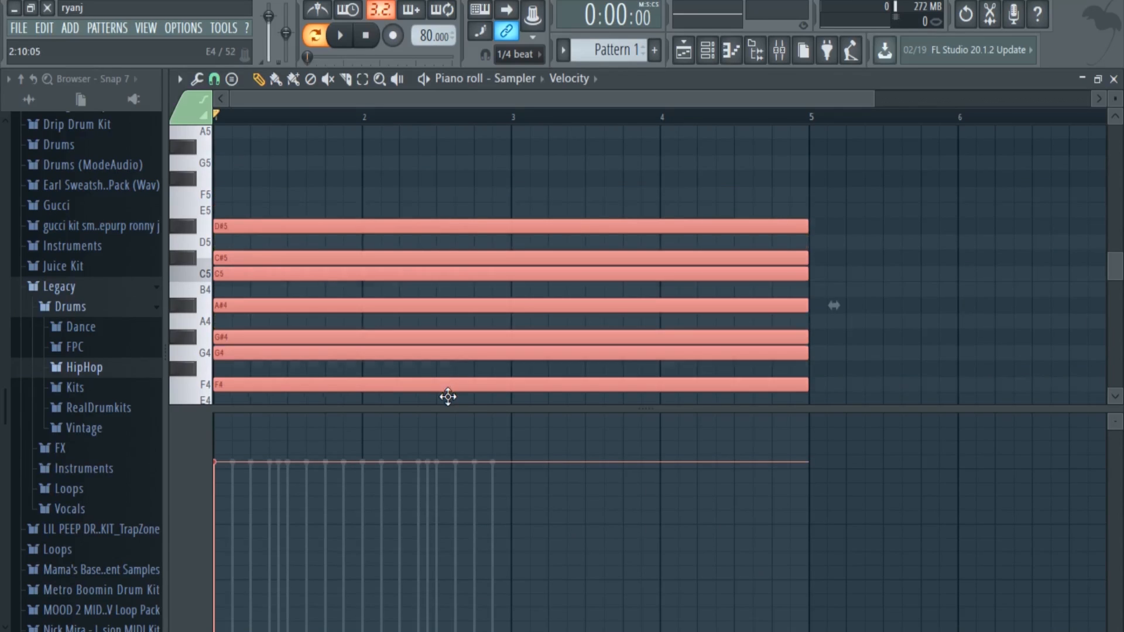
# - Duplicate the four-bar F minor scale notes into the octaves above, up to D#8, and into the octave below F4
pyautogui.keyDown('ctrl'); pyautogui.scroll(-2, 376, 321); pyautogui.keyUp('ctrl')
pyautogui.scroll(-2, 376, 322)
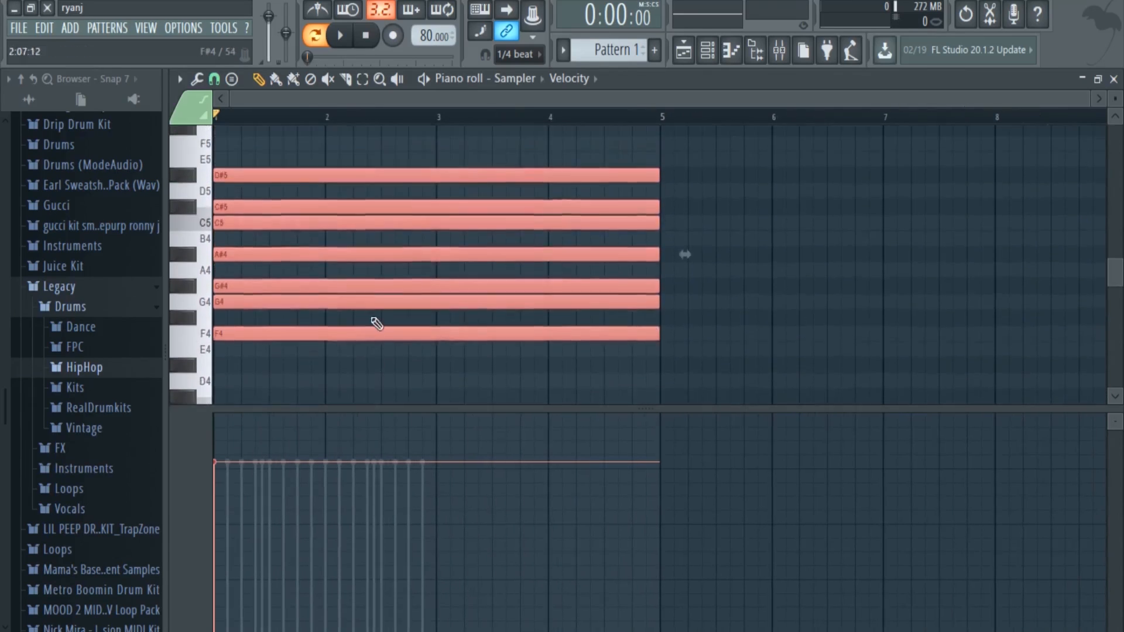
pyautogui.moveTo(276, 333)
pyautogui.keyDown('shift'); pyautogui.mouseDown()
pyautogui.moveTo(462, 237)
pyautogui.moveTo(243, 175)
pyautogui.moveTo(229, 184)
pyautogui.moveTo(243, 164)
pyautogui.moveTo(251, 171)
pyautogui.mouseUp(); pyautogui.keyUp('shift')
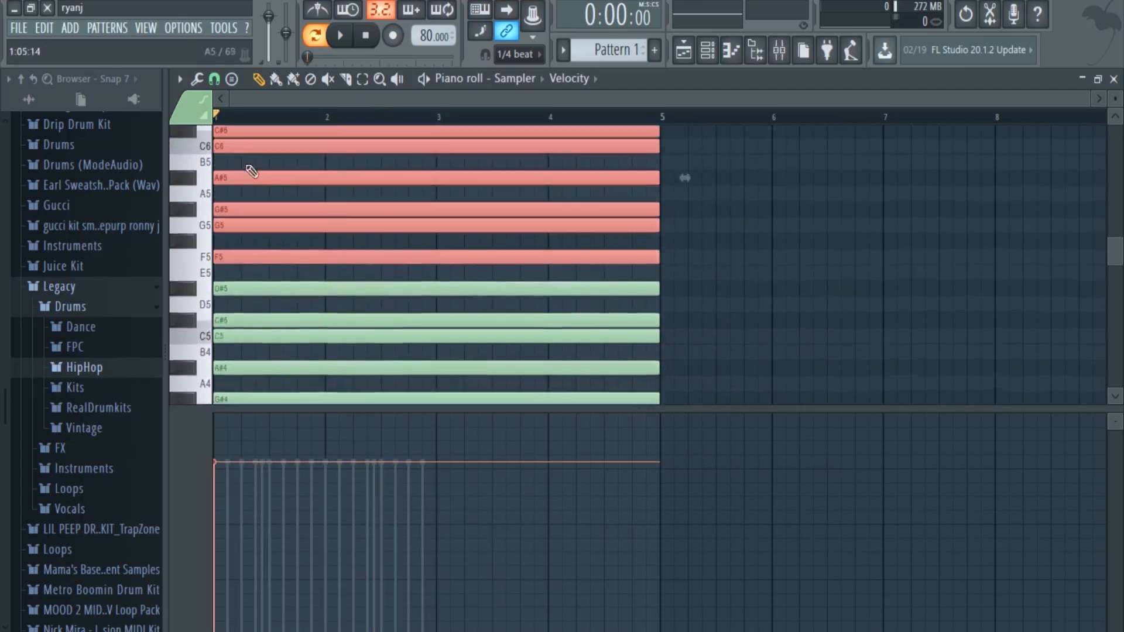
pyautogui.scroll(2, 265, 197)
pyautogui.moveTo(259, 306)
pyautogui.keyDown('shift'); pyautogui.mouseDown()
pyautogui.moveTo(346, 286)
pyautogui.moveTo(233, 139)
pyautogui.moveTo(221, 267)
pyautogui.mouseUp(); pyautogui.keyUp('shift')
pyautogui.scroll(-3, 271, 282)
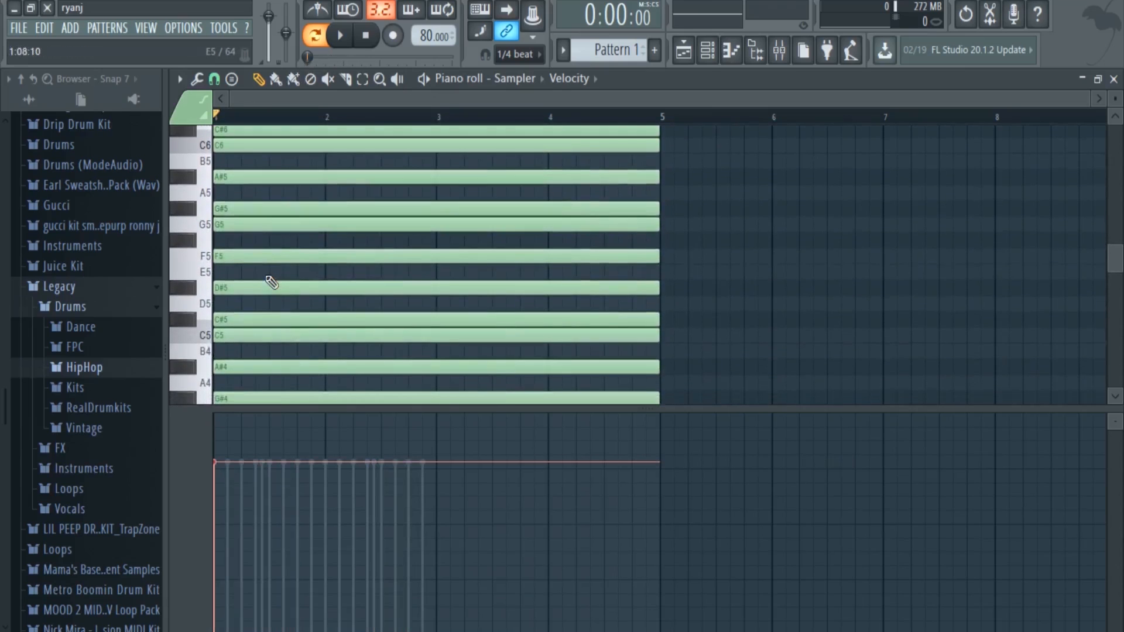
pyautogui.scroll(3, 271, 281)
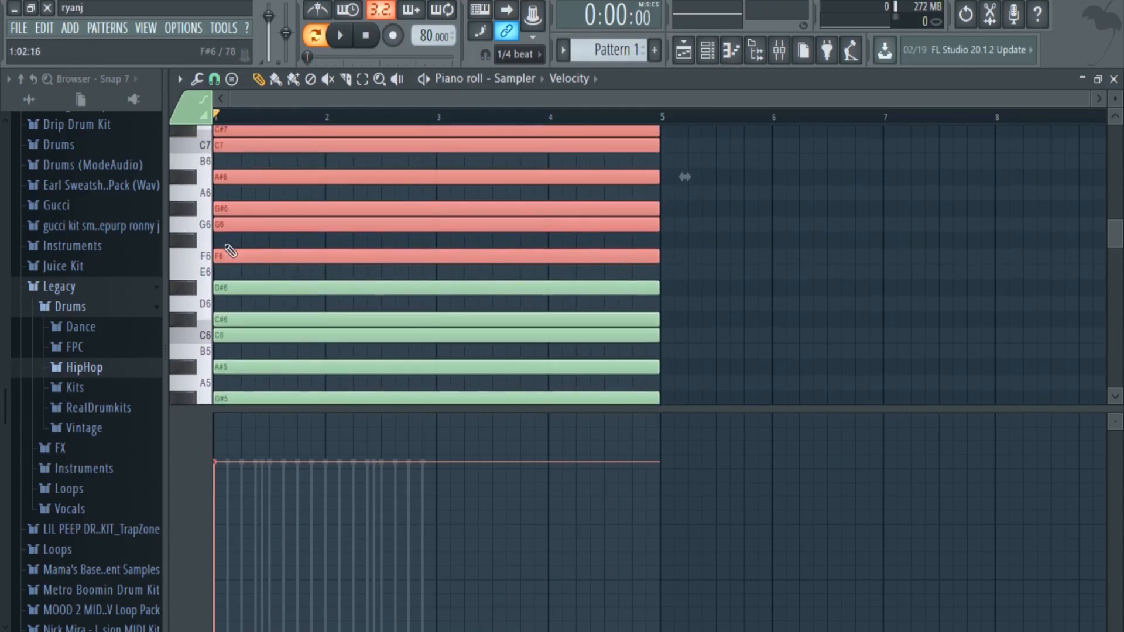
pyautogui.moveTo(231, 256); pyautogui.dragTo(218, 314)
pyautogui.scroll(-3, 249, 258)
pyautogui.scroll(3, 249, 258)
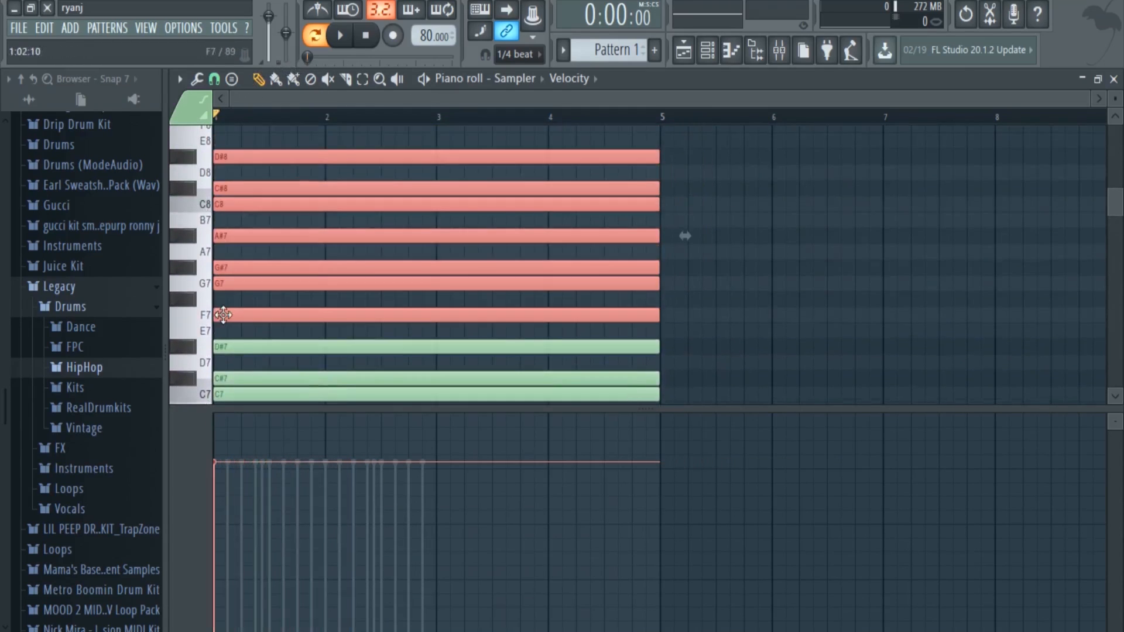
# - Select the Rhodes channel in the channel rack and open its piano roll
pyautogui.click(705, 53)
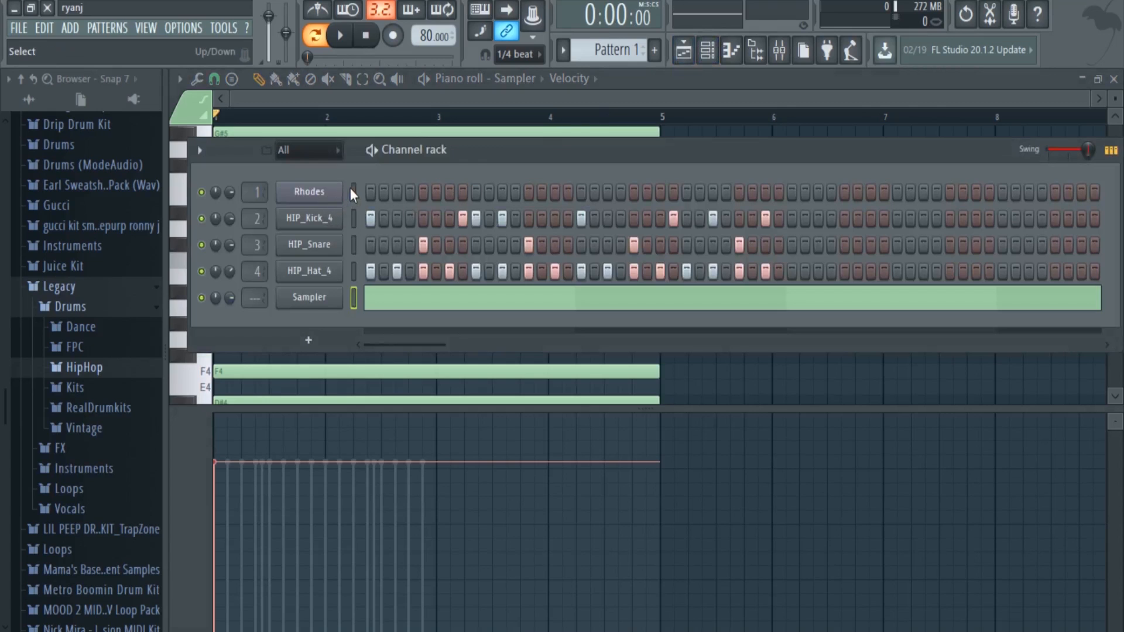
pyautogui.click(351, 190)
pyautogui.click(731, 51)
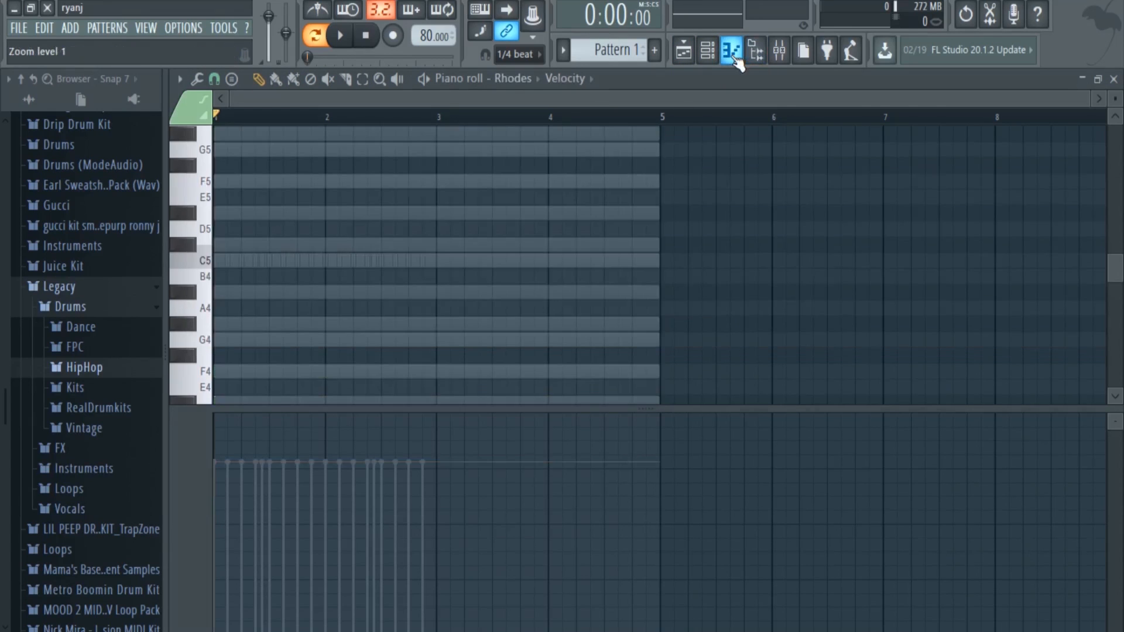
# - Enter a one-bar Rhodes chord in bar 1 with the notes F4, G#4, C5, D#5 and G5
pyautogui.scroll(-3, 334, 289)
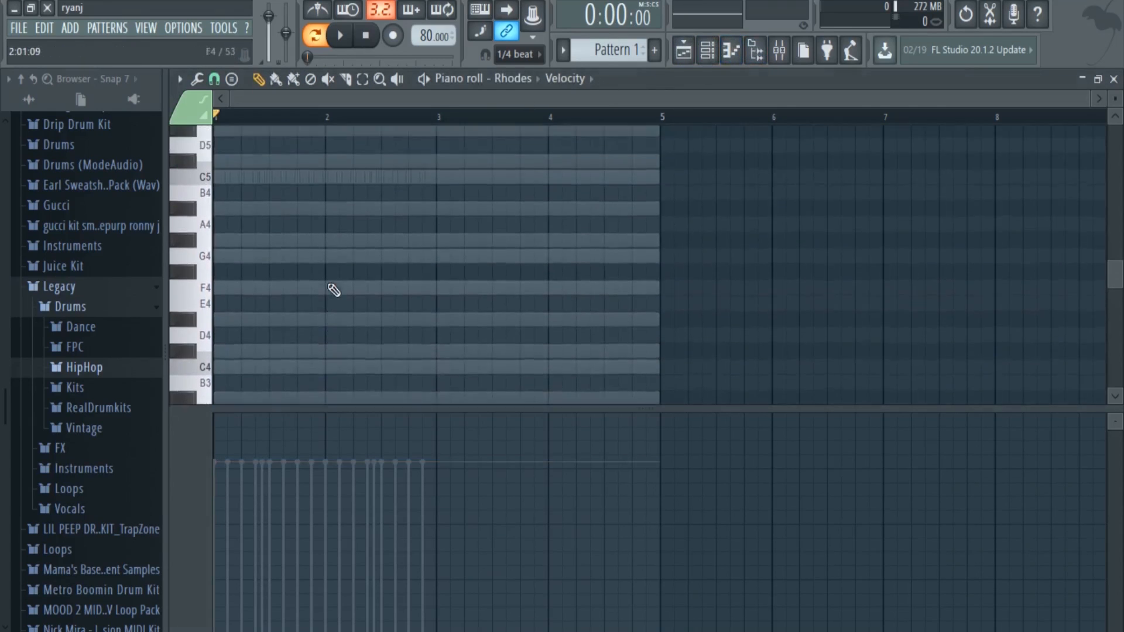
pyautogui.scroll(3, 333, 290)
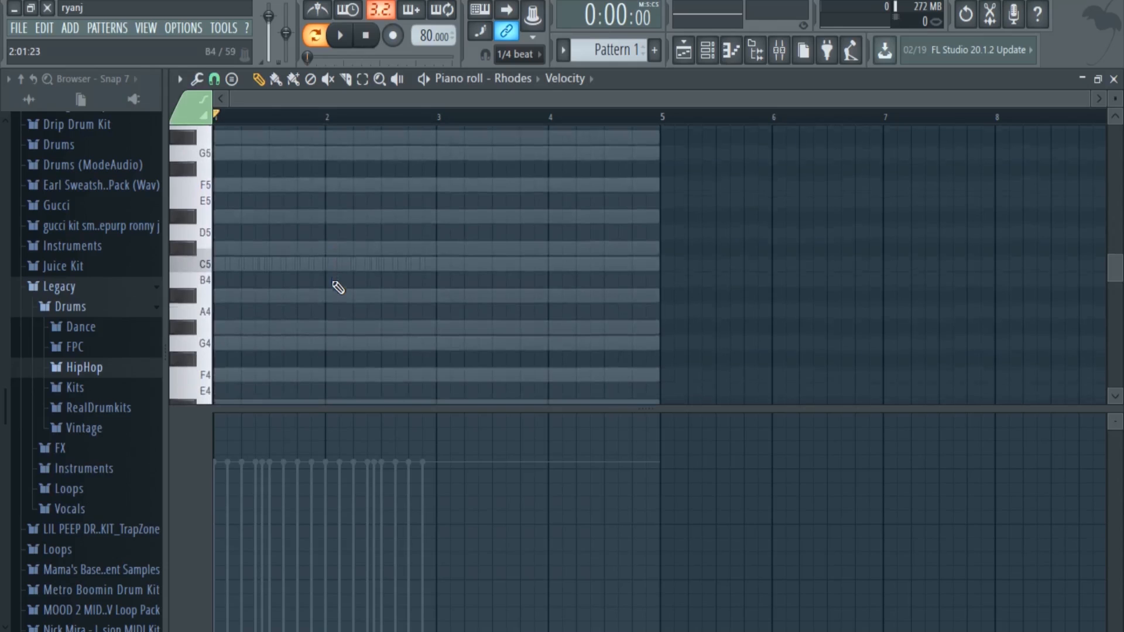
pyautogui.scroll(-2, 333, 283)
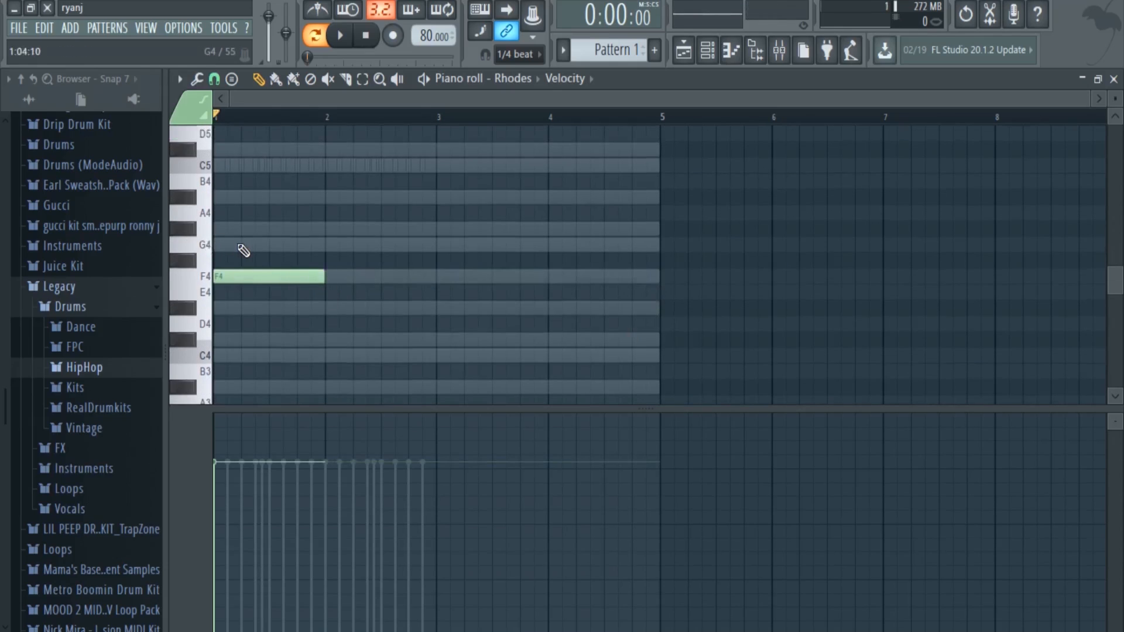
pyautogui.scroll(1, 243, 250)
pyautogui.click(226, 277)
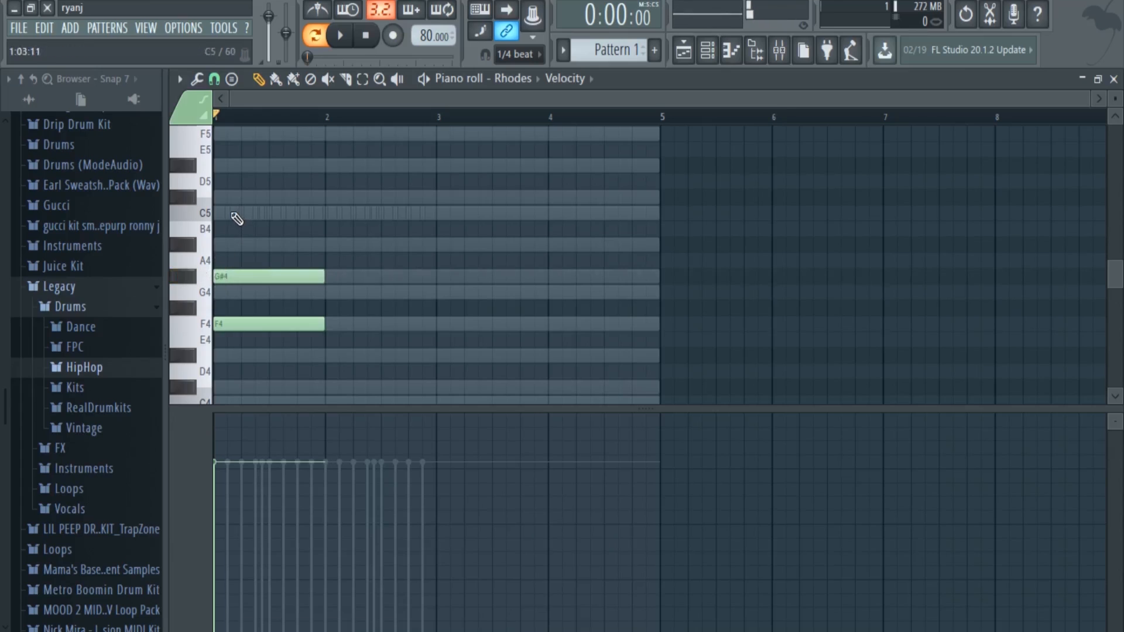
pyautogui.click(233, 215)
pyautogui.click(229, 168)
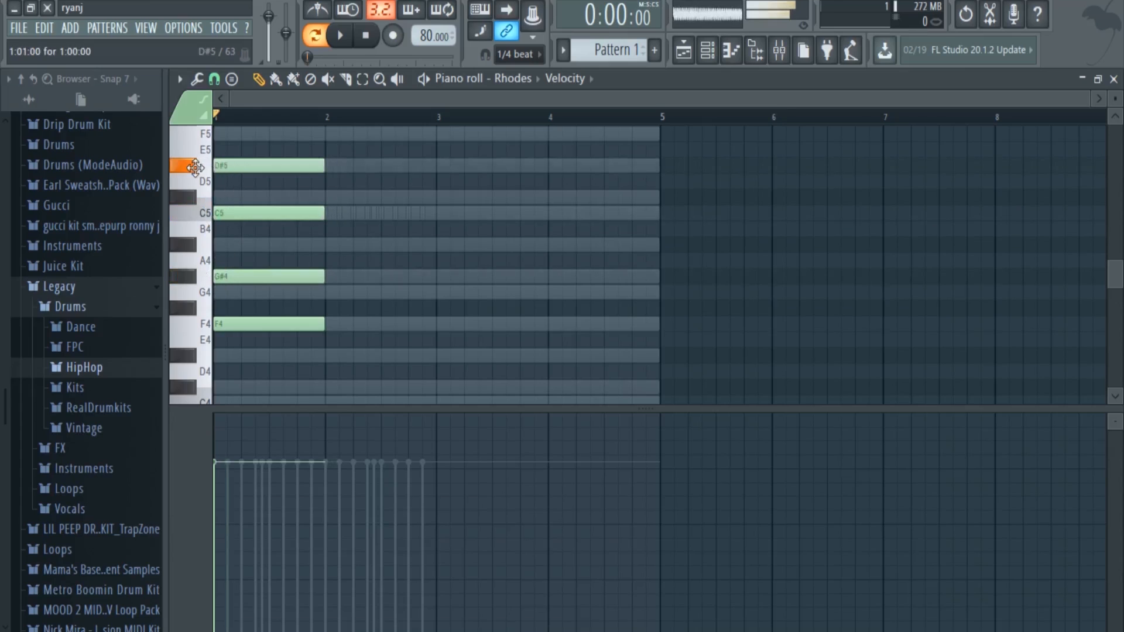
pyautogui.scroll(1, 234, 188)
pyautogui.click(225, 150)
pyautogui.moveTo(225, 150); pyautogui.dragTo(217, 152)
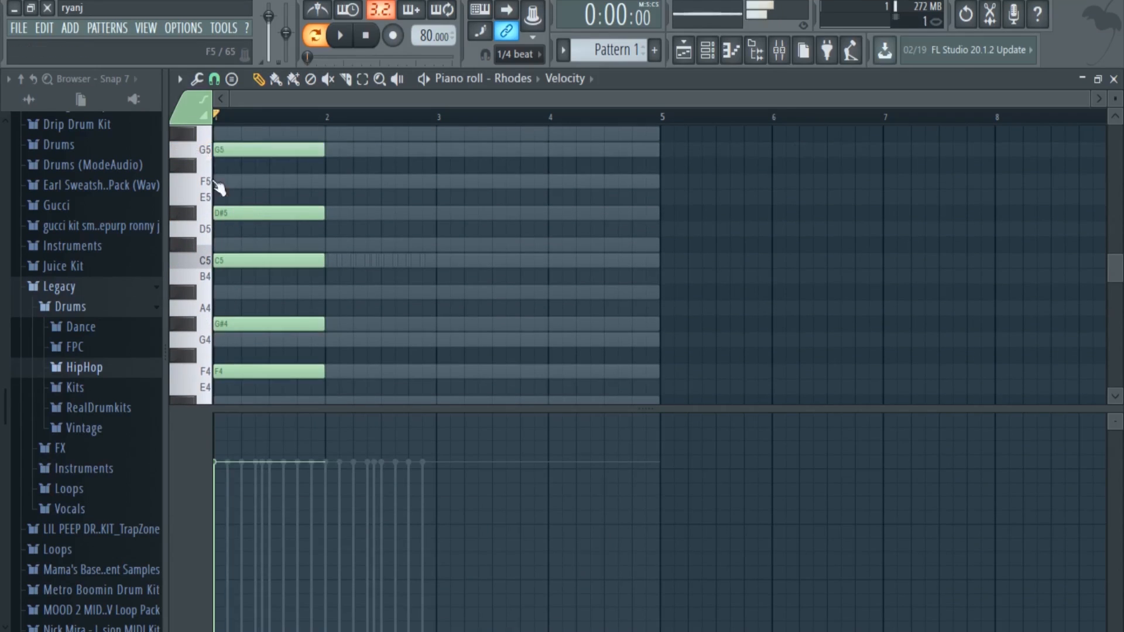
# - Play back the five-note Rhodes chord to audition it with the pattern
pyautogui.press('space')
pyautogui.press('space')
pyautogui.moveTo(322, 130); pyautogui.dragTo(260, 373)
pyautogui.click(408, 332)
pyautogui.press('space')
pyautogui.press('space')
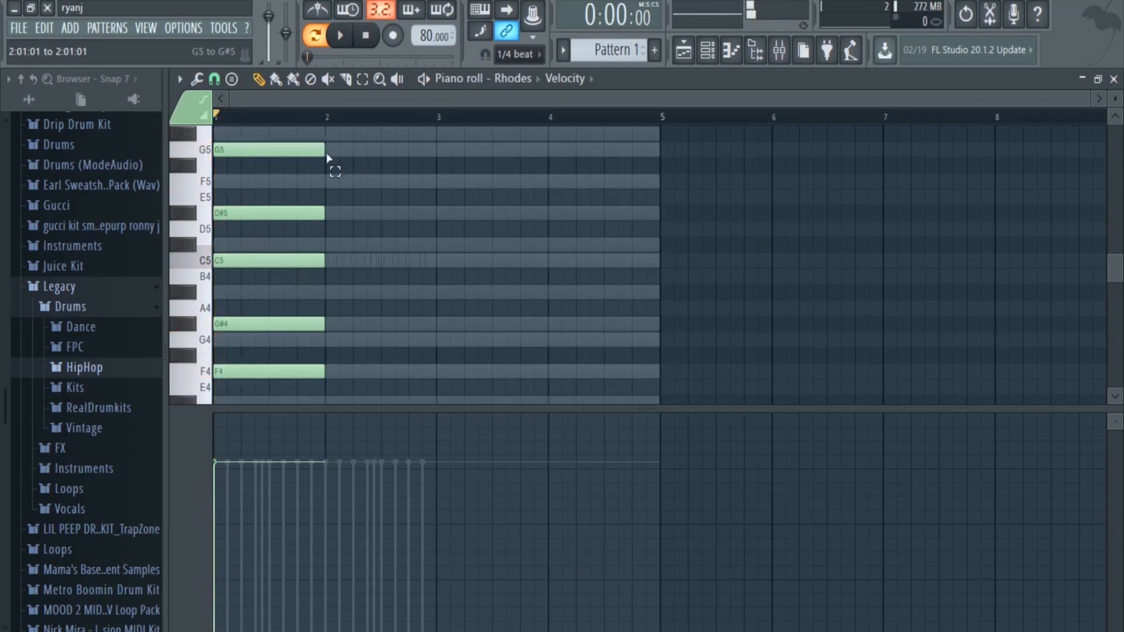
pyautogui.moveTo(326, 130); pyautogui.dragTo(255, 387)
pyautogui.click(372, 204)
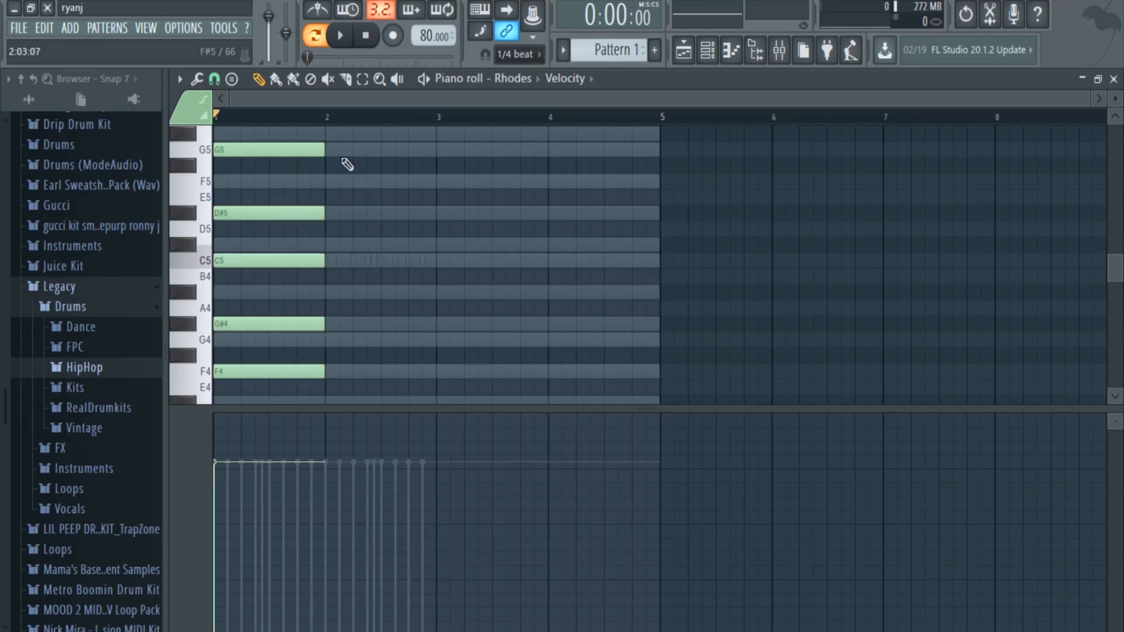
# - Delete the G5 note from the Rhodes chord and select the four remaining notes
pyautogui.moveTo(278, 261); pyautogui.dragTo(275, 276)
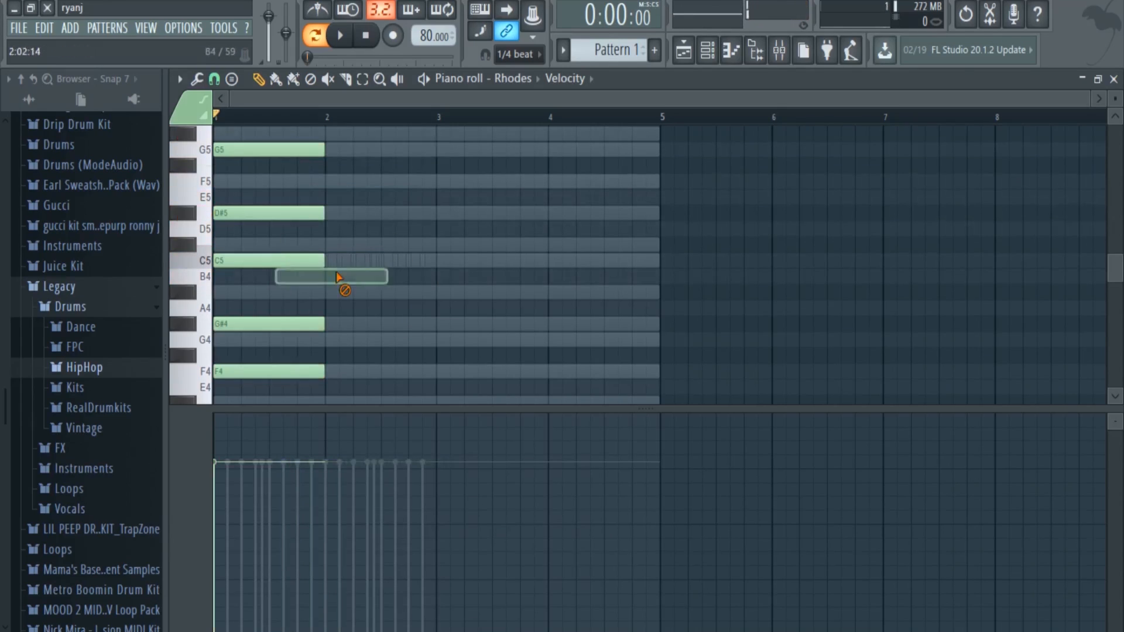
pyautogui.rightClick(343, 278)
pyautogui.rightClick(301, 150)
pyautogui.moveTo(362, 159); pyautogui.dragTo(304, 380)
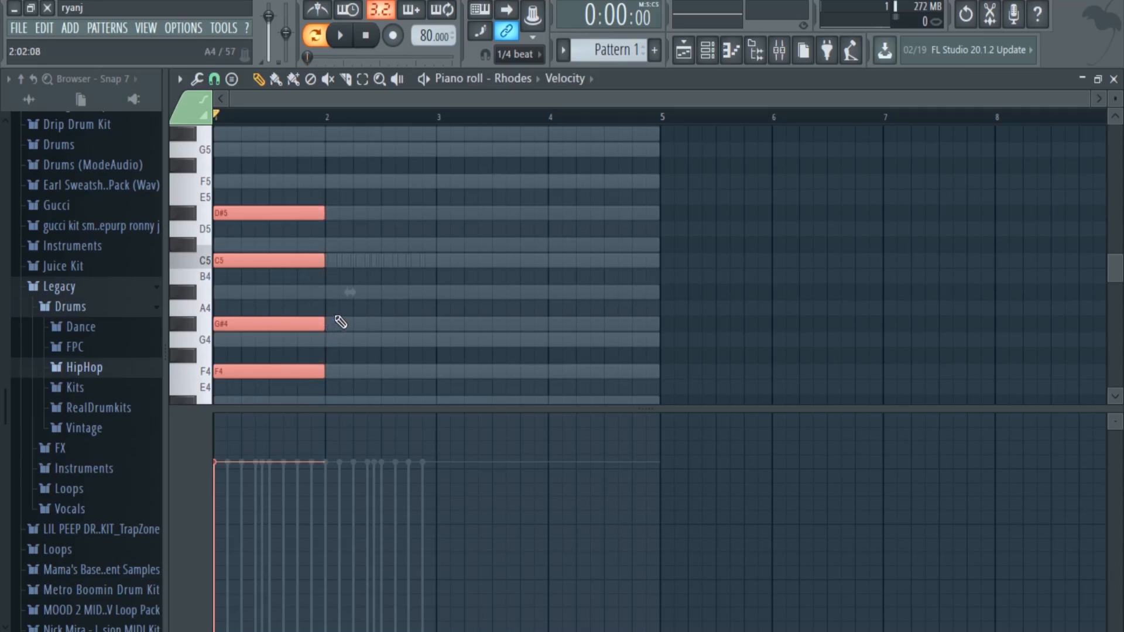
# - Strum the selected bar 1 Rhodes chord by raising the start time strength, and play it back
pyautogui.hotkey('alt', 's')
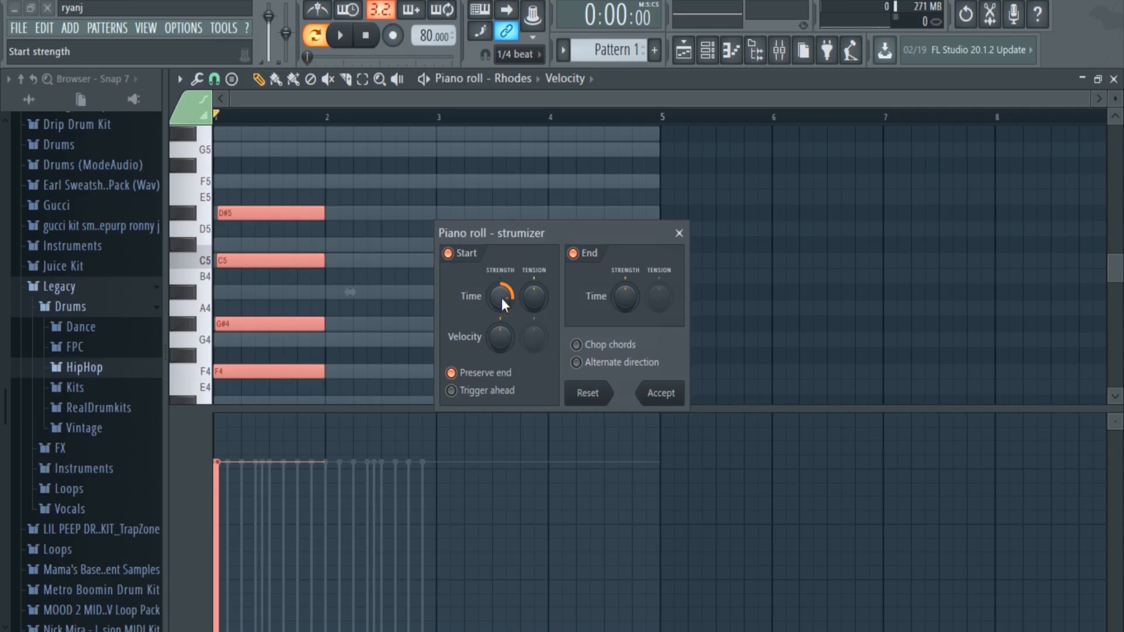
pyautogui.moveTo(499, 296); pyautogui.dragTo(498, 293)
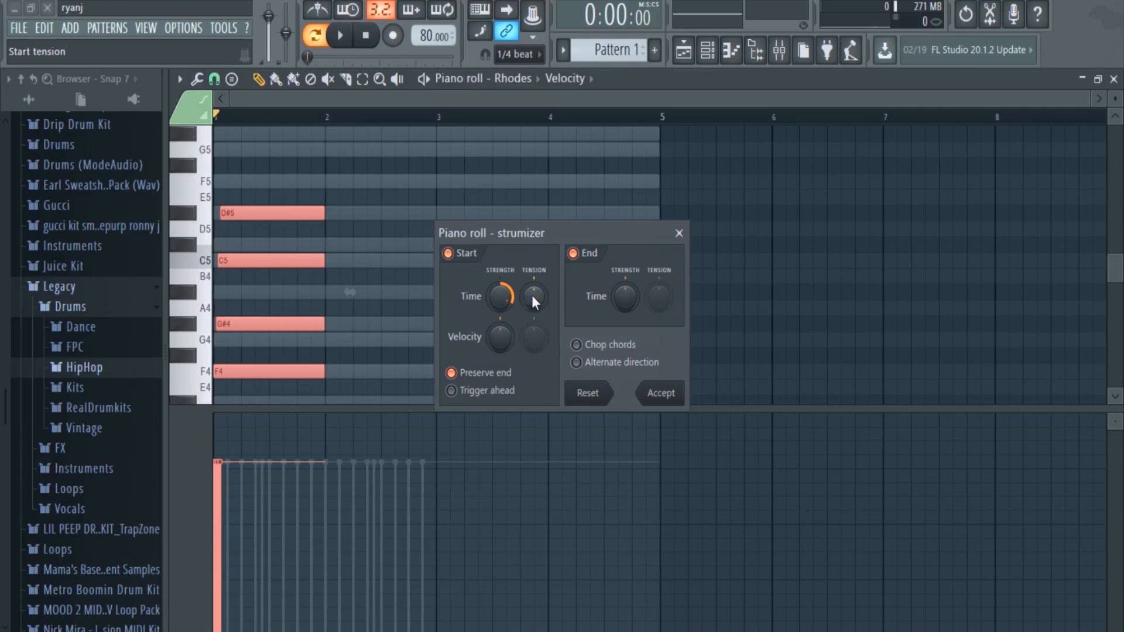
pyautogui.click(661, 393)
pyautogui.press('space')
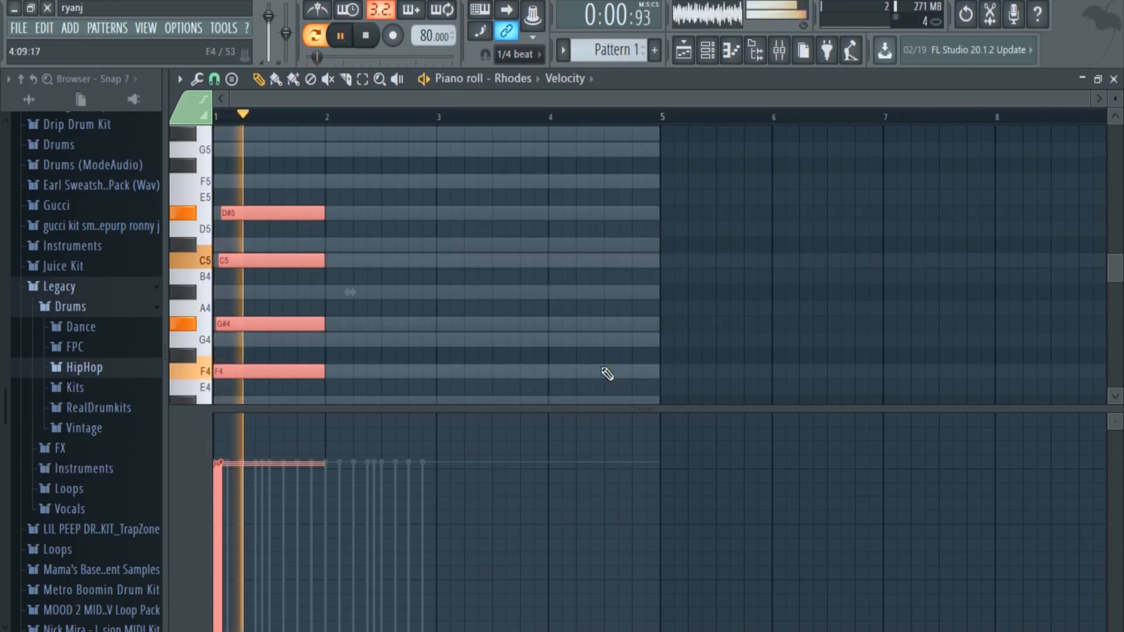
pyautogui.press('space')
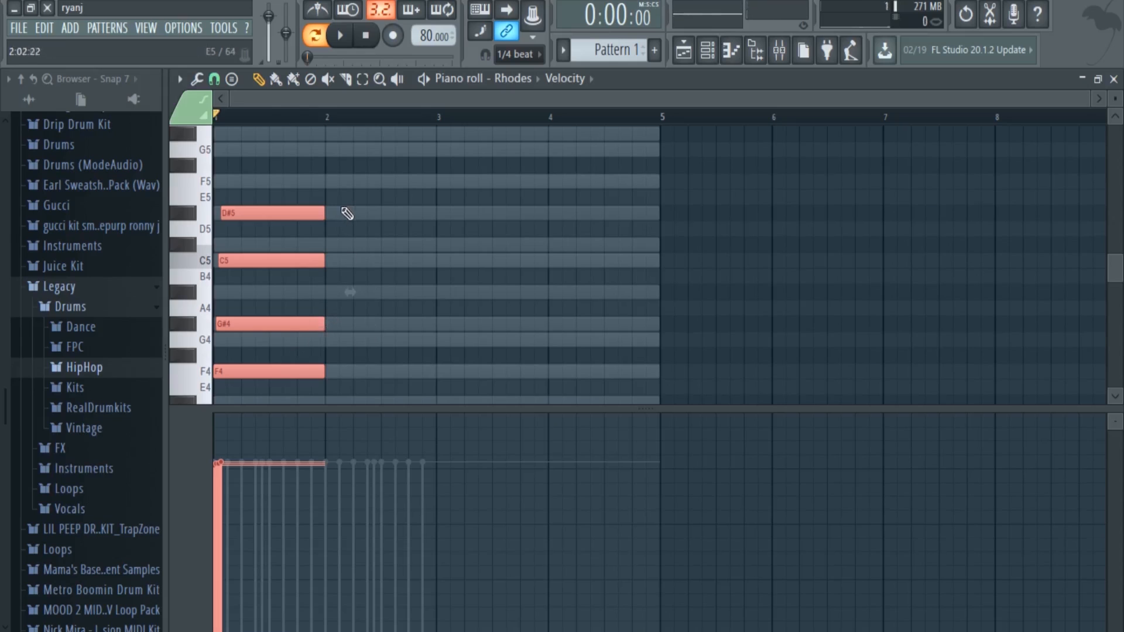
# - Enter a one-bar Rhodes chord in bar 2 with the notes D#4, G4, C5 and G5
pyautogui.click(329, 339)
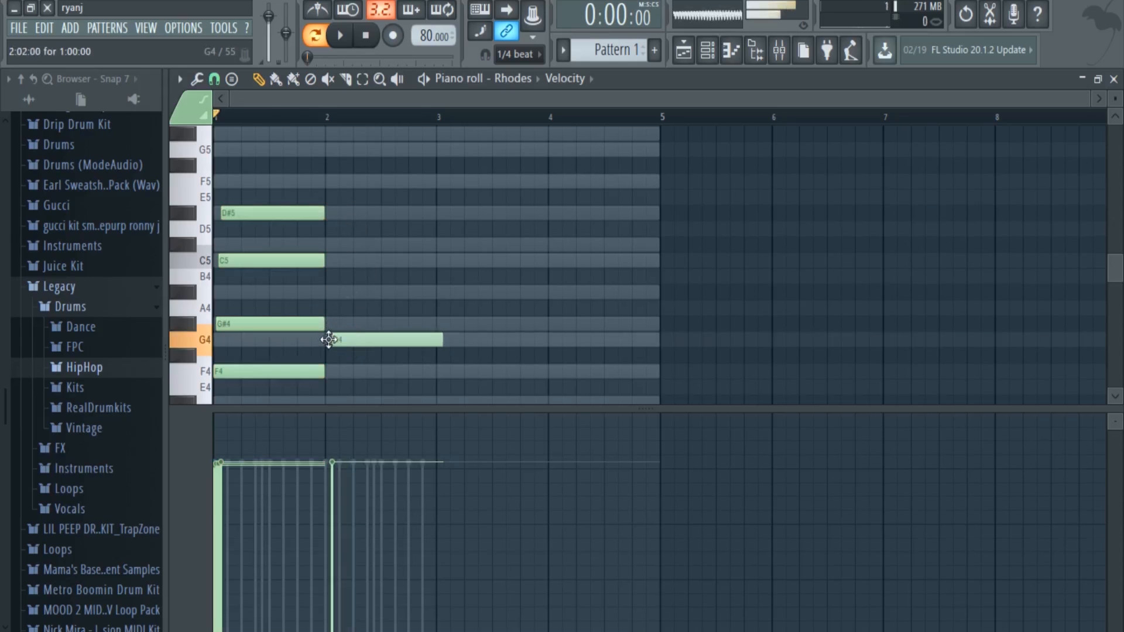
pyautogui.moveTo(326, 340); pyautogui.dragTo(322, 339)
pyautogui.scroll(2, 336, 357)
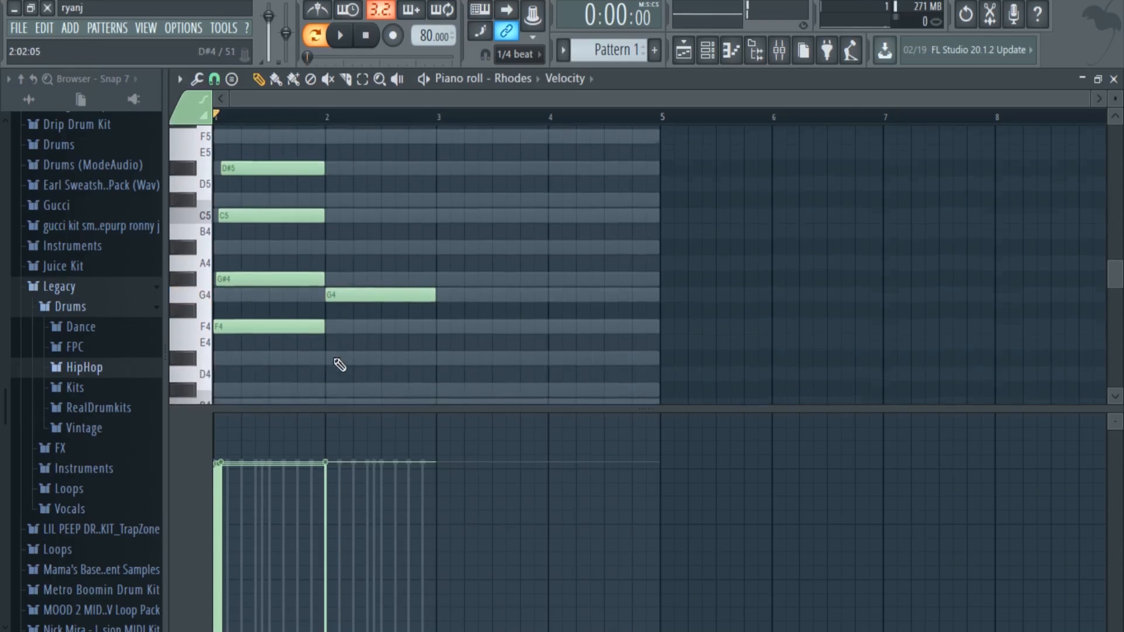
pyautogui.click(329, 213)
pyautogui.scroll(2, 332, 234)
pyautogui.moveTo(341, 258); pyautogui.dragTo(332, 258)
pyautogui.click(328, 198)
pyautogui.rightClick(332, 259)
pyautogui.scroll(-1, 333, 327)
pyautogui.click(330, 400)
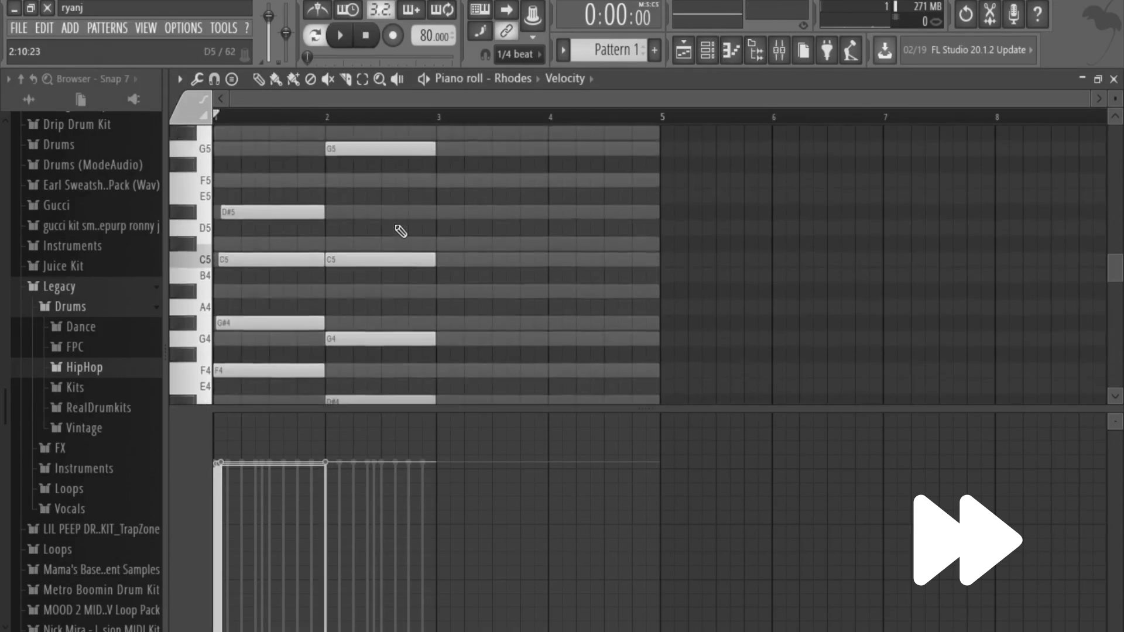
# - Enlarge the note area, strum the bar 2 Rhodes chord, and play back the first two chords
pyautogui.moveTo(445, 409); pyautogui.dragTo(445, 456)
pyautogui.moveTo(449, 136); pyautogui.dragTo(345, 417)
pyautogui.hotkey('alt', 's')
pyautogui.click(657, 390)
pyautogui.press('space')
pyautogui.press('space')
pyautogui.click(447, 434)
pyautogui.rightClick(448, 434)
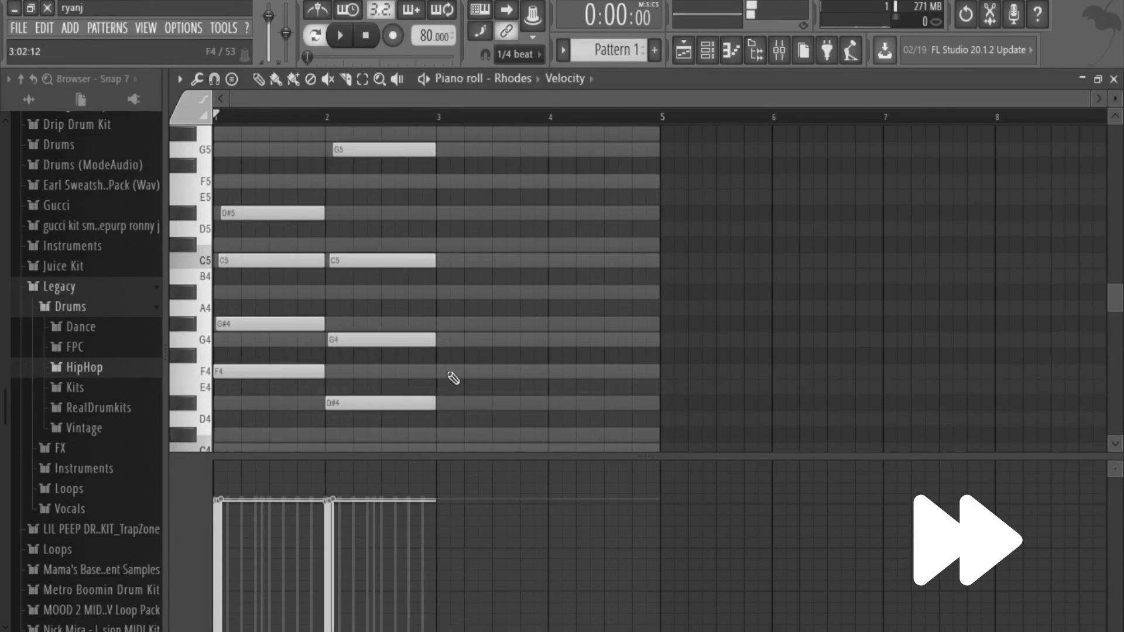
pyautogui.press('space')
pyautogui.press('space')
# - Enter a Rhodes chord in bar 3 with the notes F4, A#4, C#5 and F5
pyautogui.click(439, 181)
pyautogui.click(469, 371)
pyautogui.click(481, 324)
pyautogui.click(477, 260)
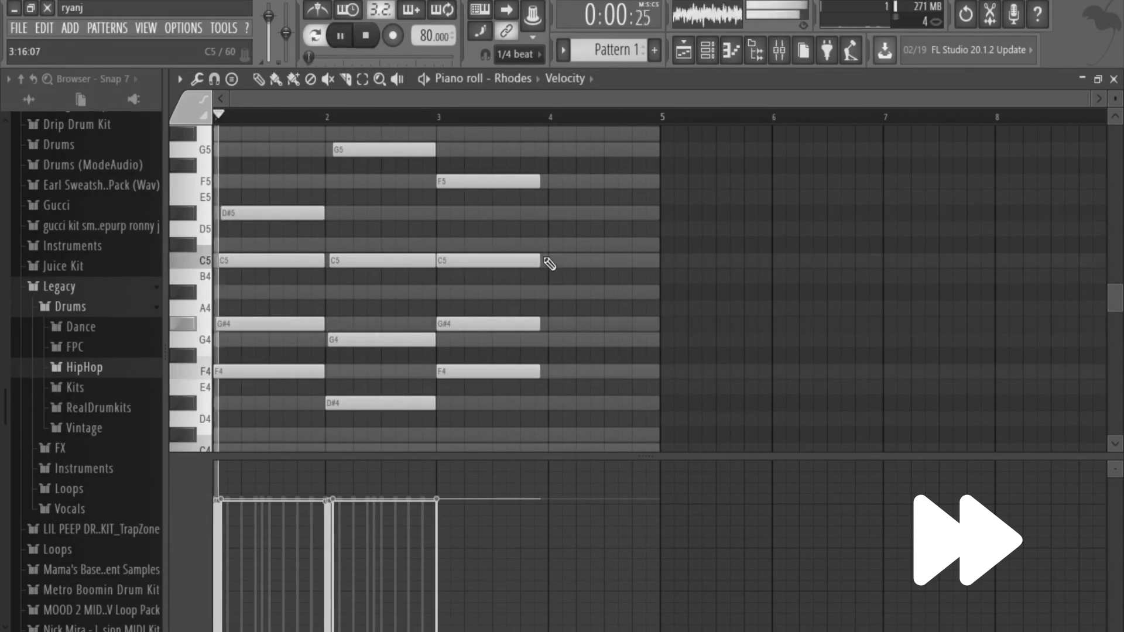
pyautogui.moveTo(492, 261); pyautogui.dragTo(491, 245)
pyautogui.moveTo(473, 325); pyautogui.dragTo(473, 292)
# - Strum the four notes of the bar 3 Rhodes chord and play the pattern back
pyautogui.moveTo(562, 138); pyautogui.dragTo(454, 417)
pyautogui.hotkey('alt', 's')
pyautogui.click(657, 391)
pyautogui.press('space')
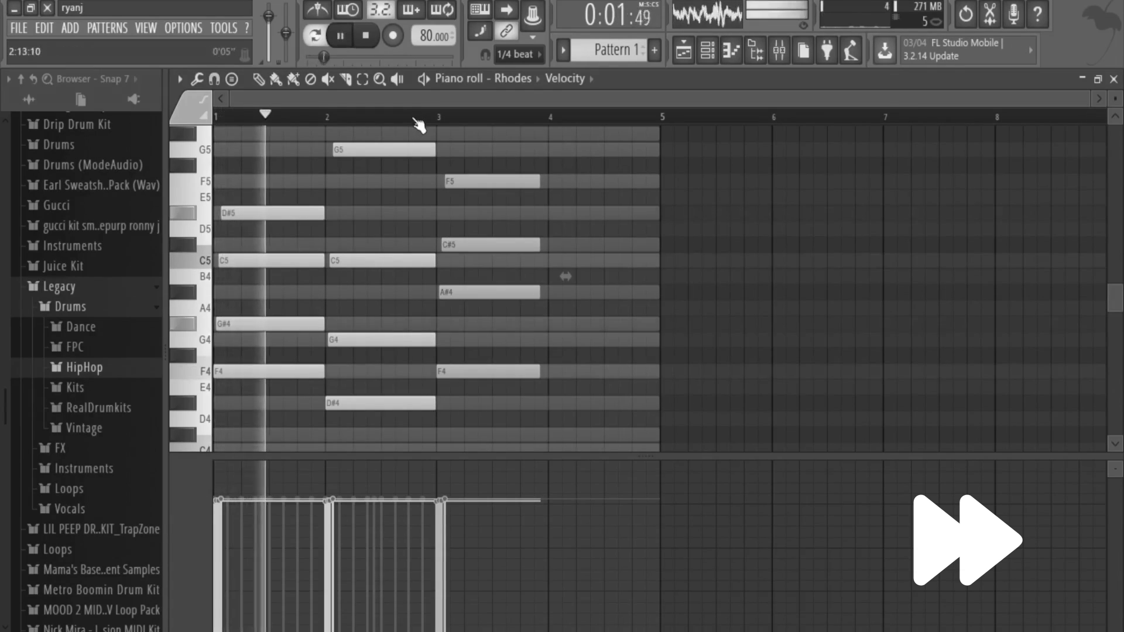
pyautogui.press('space')
# - Enter a one-bar Rhodes chord in bar 4 with the notes D#4, G4, A#4 and D#5
pyautogui.click(563, 213)
pyautogui.click(562, 339)
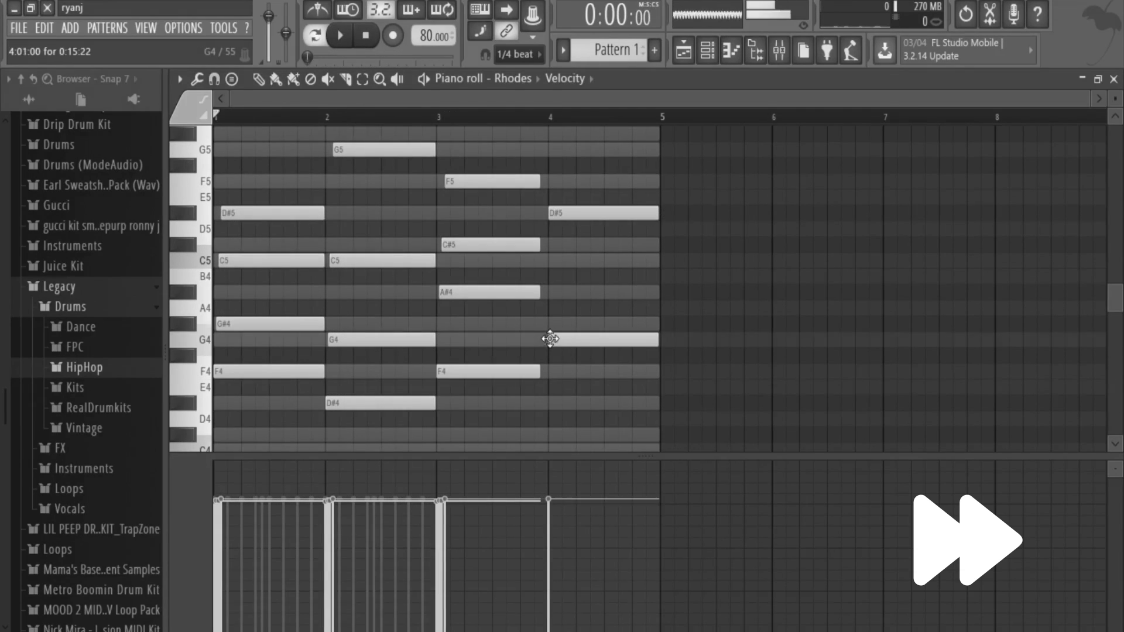
pyautogui.click(563, 403)
pyautogui.click(566, 292)
# - Strum the bar 4 Rhodes chord and audition the four-chord progression
pyautogui.moveTo(673, 187); pyautogui.dragTo(556, 448)
pyautogui.hotkey('alt', 's')
pyautogui.click(657, 390)
pyautogui.press('space')
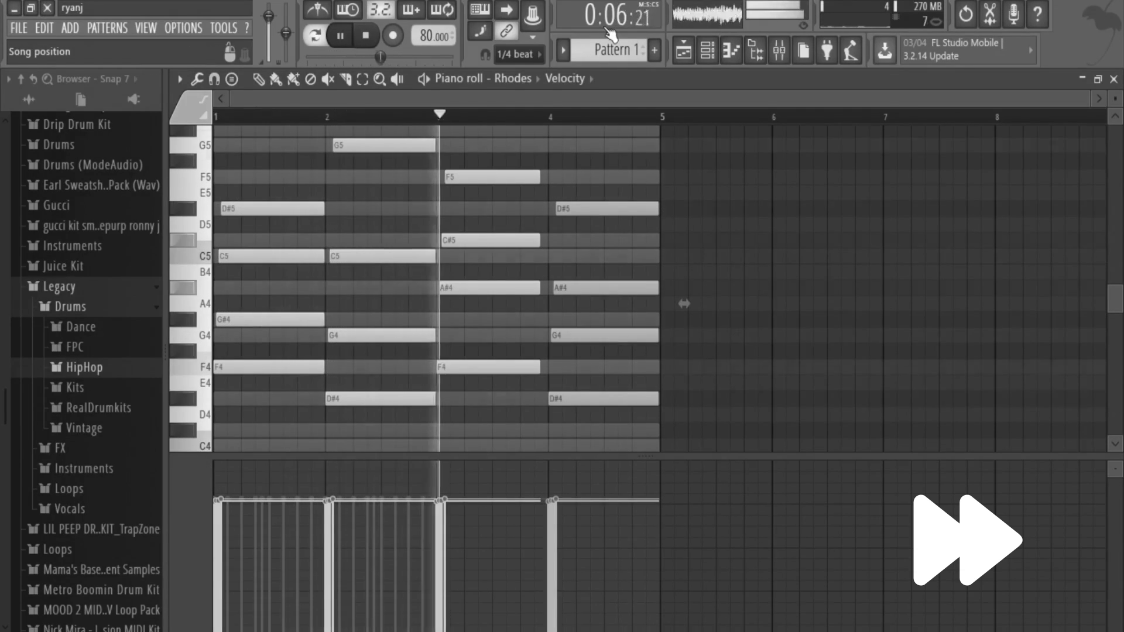
pyautogui.press('space')
pyautogui.scroll(1, 616, 45)
pyautogui.press('space')
pyautogui.press('space')
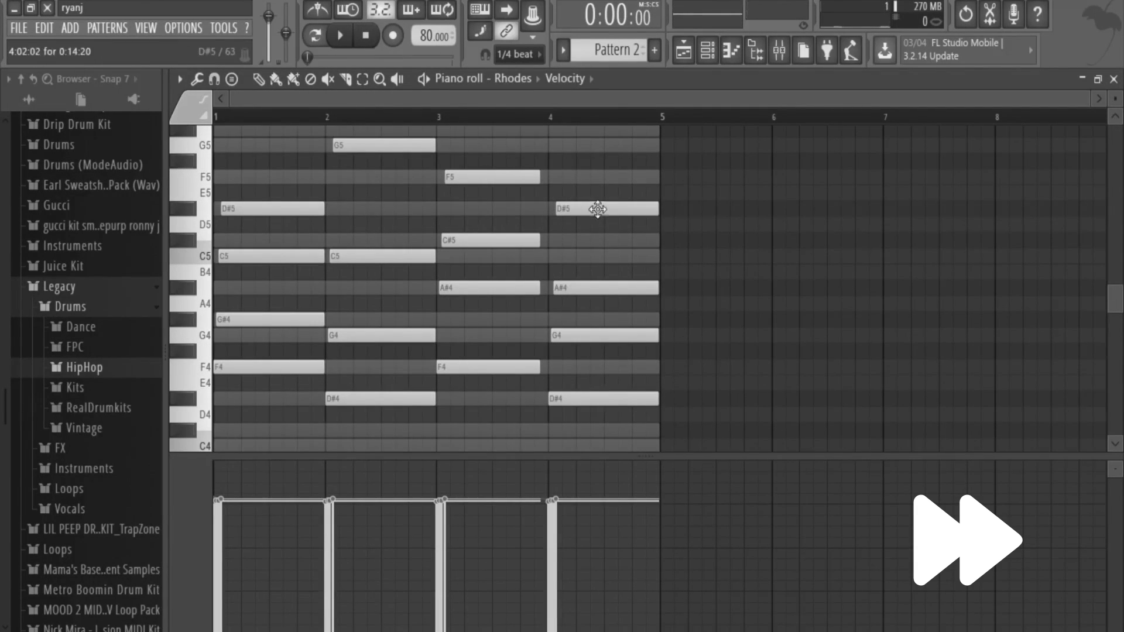
# - Lower the top D#5 note of the bar 4 chord to C#5 and audition the change
pyautogui.moveTo(597, 208); pyautogui.dragTo(597, 240)
pyautogui.press('space')
pyautogui.press('space')
# - Try the A#4 note of the bar 4 chord one octave lower, and move it back up
pyautogui.moveTo(549, 275); pyautogui.dragTo(653, 297)
pyautogui.hotkey('ctrl', 'Down')
pyautogui.press('space')
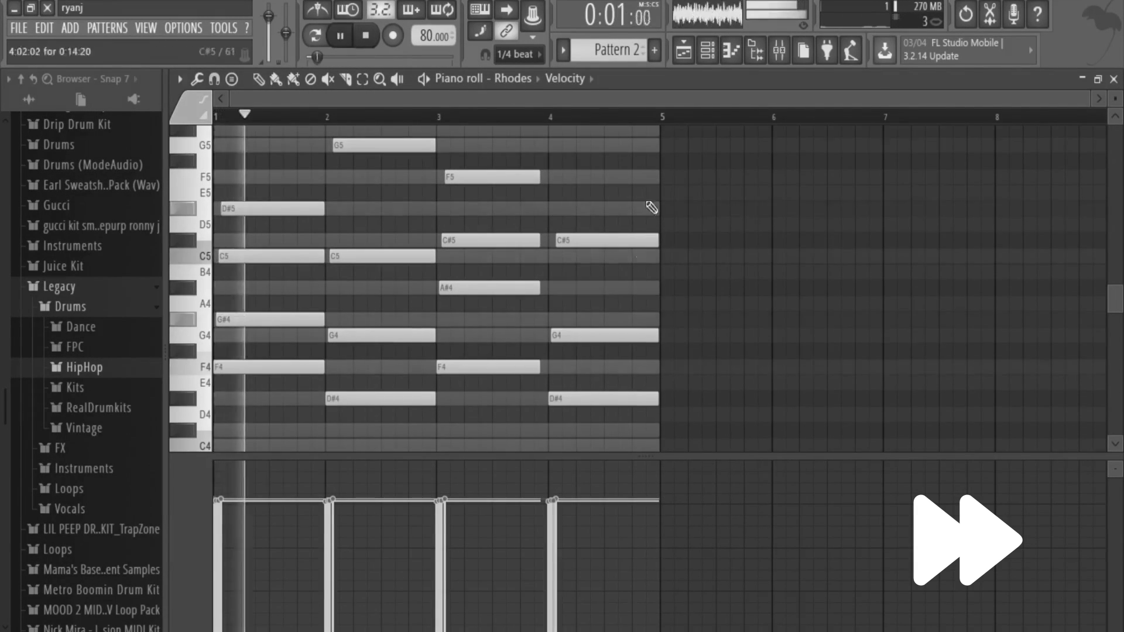
pyautogui.scroll(-1, 585, 152)
pyautogui.press('space')
pyautogui.hotkey('ctrl', 'Up')
pyautogui.press('space')
# - Try the C#5 note of the bar 4 chord one octave lower and listen to it
pyautogui.moveTo(549, 176); pyautogui.dragTo(649, 201)
pyautogui.hotkey('ctrl', 'Down')
pyautogui.press('space')
pyautogui.scroll(-2, 586, 328)
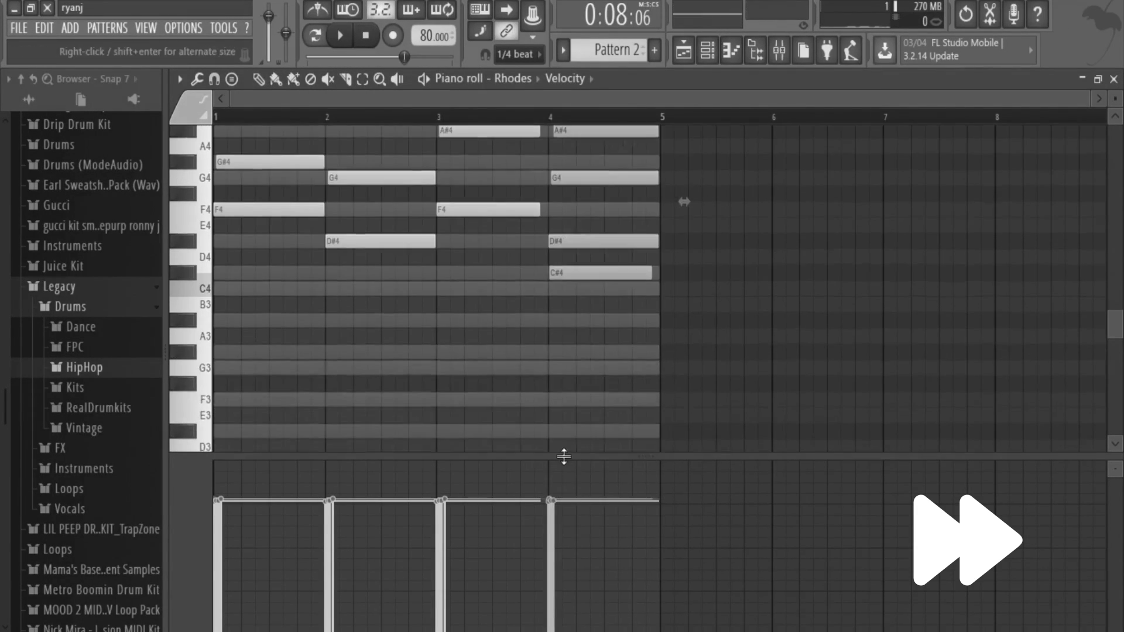
# - Delete the C#4 and G4 notes in bar 4 and re-enter the chord as D#4, G4, A#4 and C#5
pyautogui.rightClick(597, 273)
pyautogui.rightClick(605, 178)
pyautogui.scroll(4, 606, 175)
pyautogui.click(566, 409)
pyautogui.click(563, 345)
pyautogui.moveTo(560, 284); pyautogui.dragTo(550, 298)
pyautogui.click(549, 251)
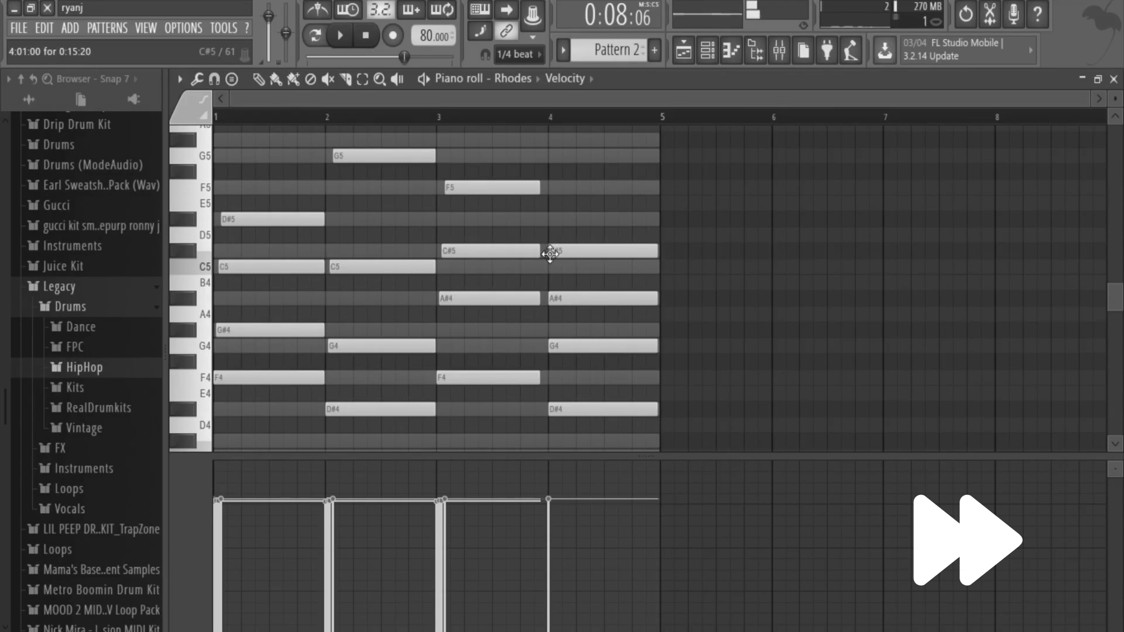
# - Strum the re-entered bar 4 Rhodes chord and play back the whole four-bar progression
pyautogui.scroll(-1, 549, 253)
pyautogui.hotkey('alt', 's')
pyautogui.click(661, 393)
pyautogui.press('space')
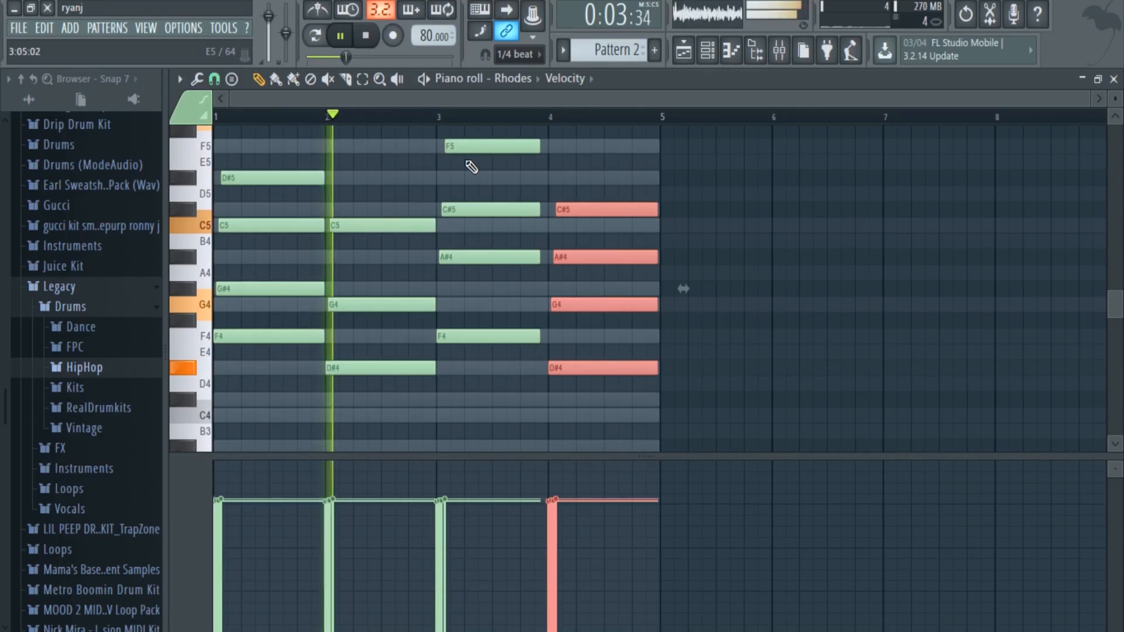
pyautogui.scroll(1, 527, 192)
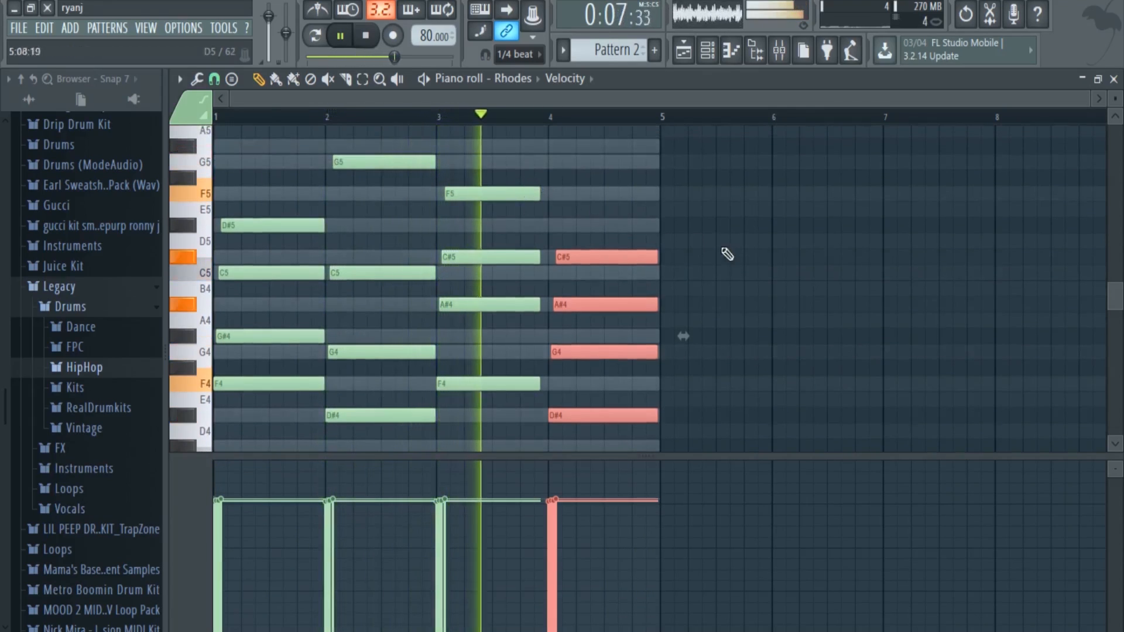
pyautogui.scroll(-1, 717, 269)
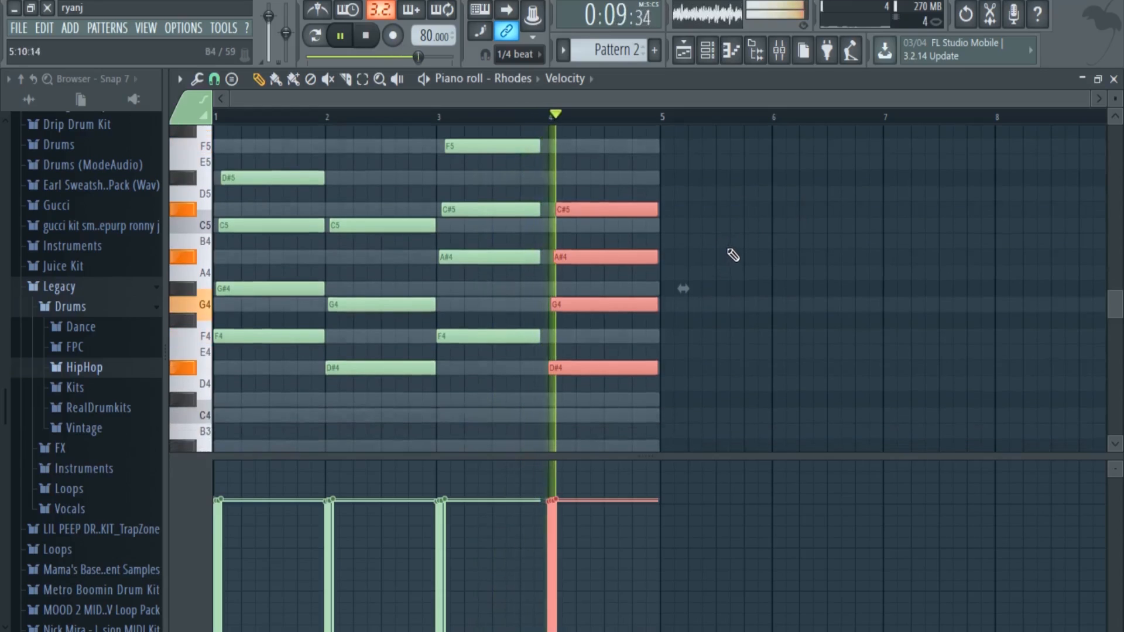
pyautogui.scroll(2, 751, 249)
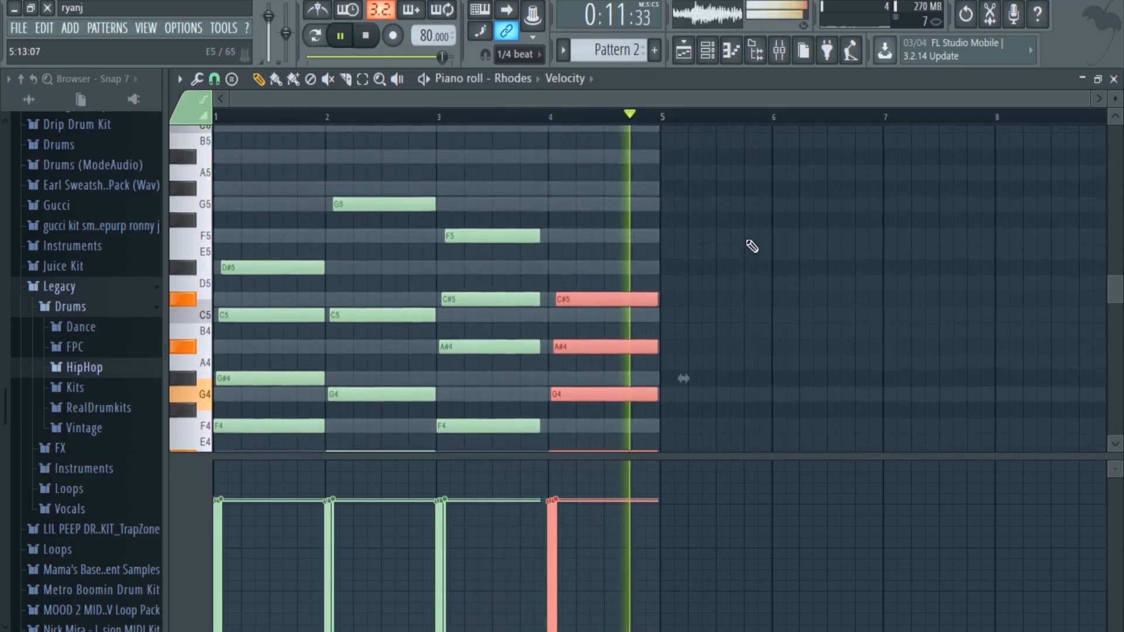
pyautogui.press('space')
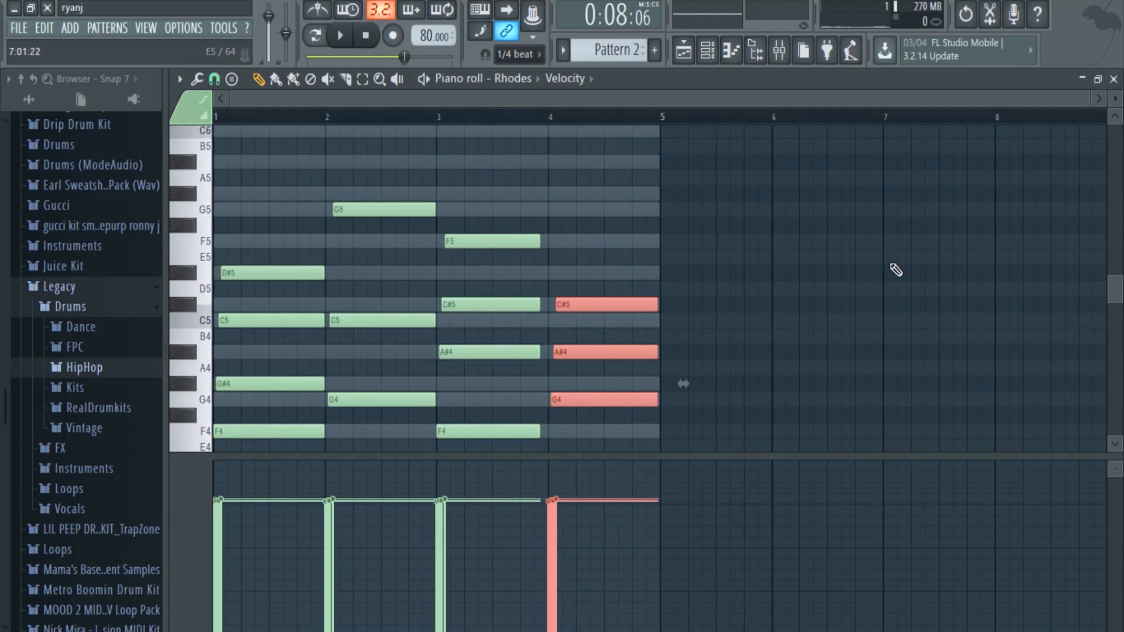
# - Start a Rhodes melody above the chords with A#6, G6 and F6 in bar 1 and G6 at the start of bar 2
pyautogui.scroll(2, 334, 253)
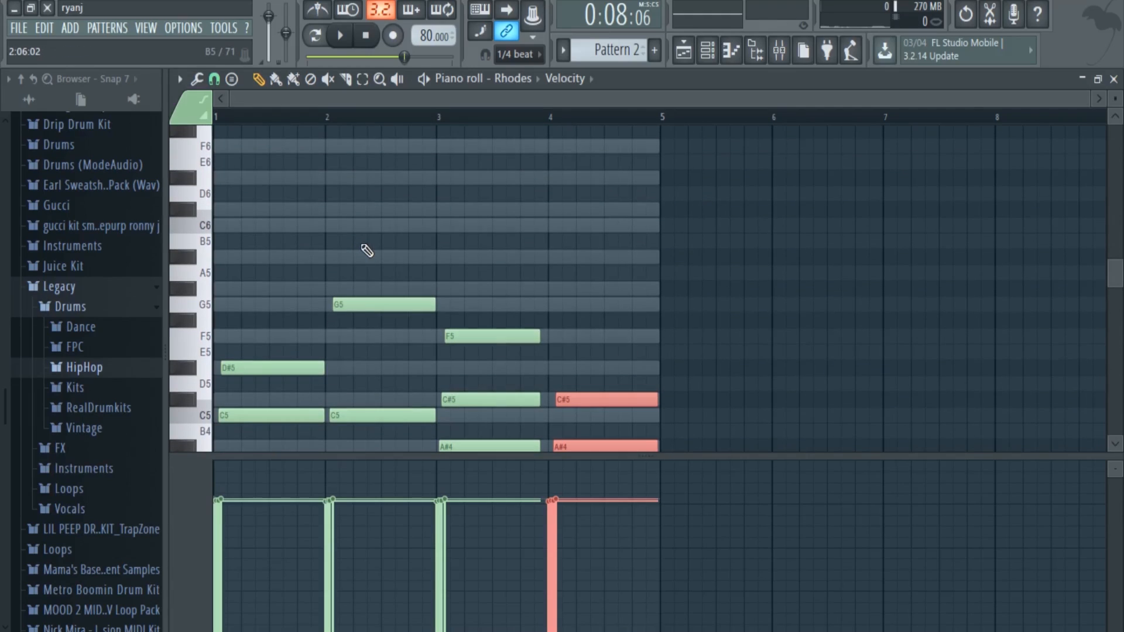
pyautogui.scroll(1, 274, 215)
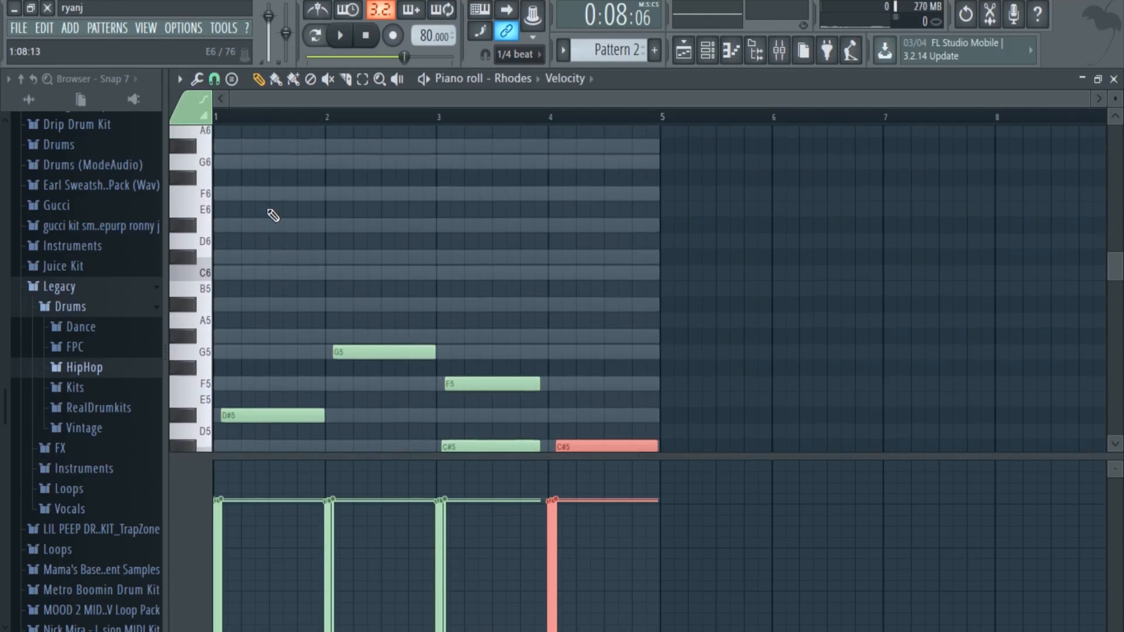
pyautogui.press('space')
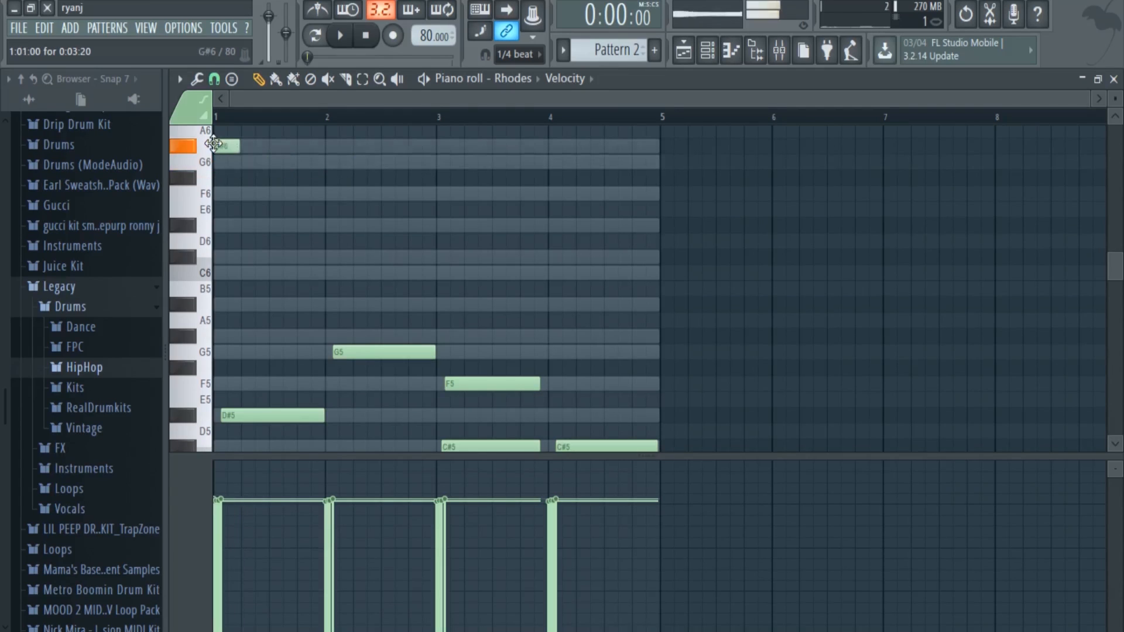
pyautogui.scroll(2, 237, 176)
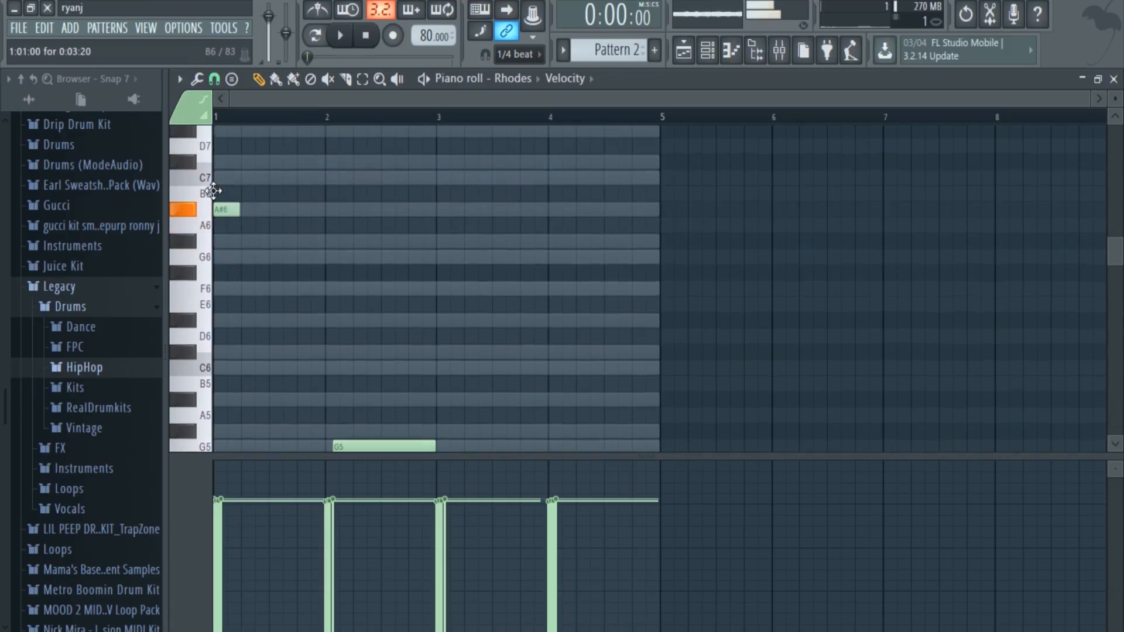
pyautogui.press('space')
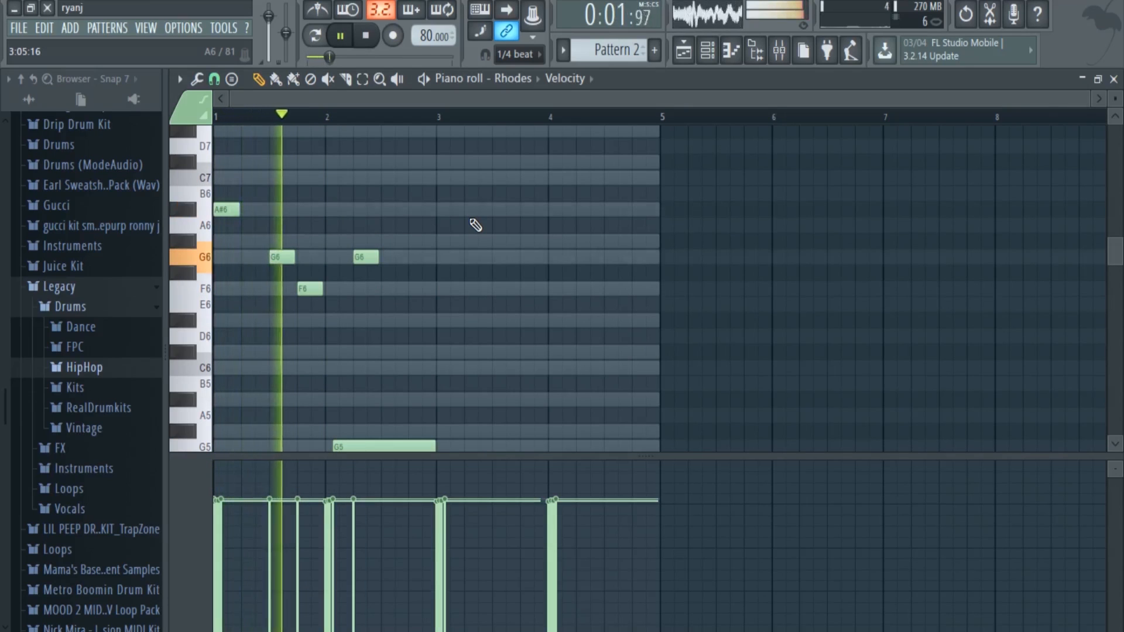
pyautogui.press('space')
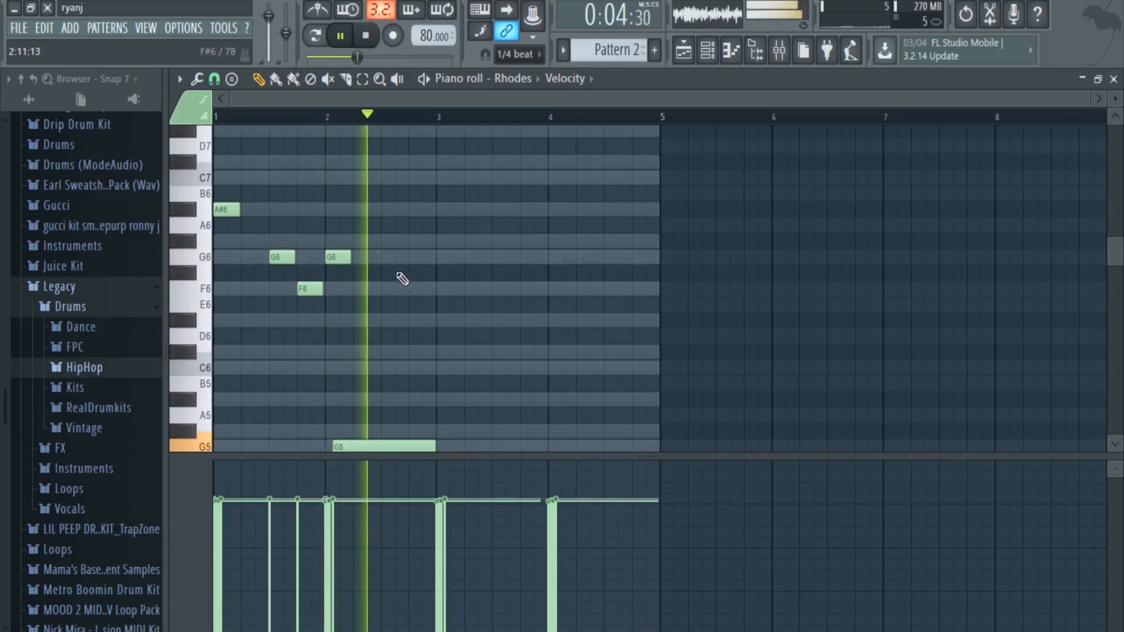
# - Continue the melody with F6 and D#6 in late bar 2 and F6 starting bar 3, and lengthen the A#6 and bar 2 G6 notes
pyautogui.press('space')
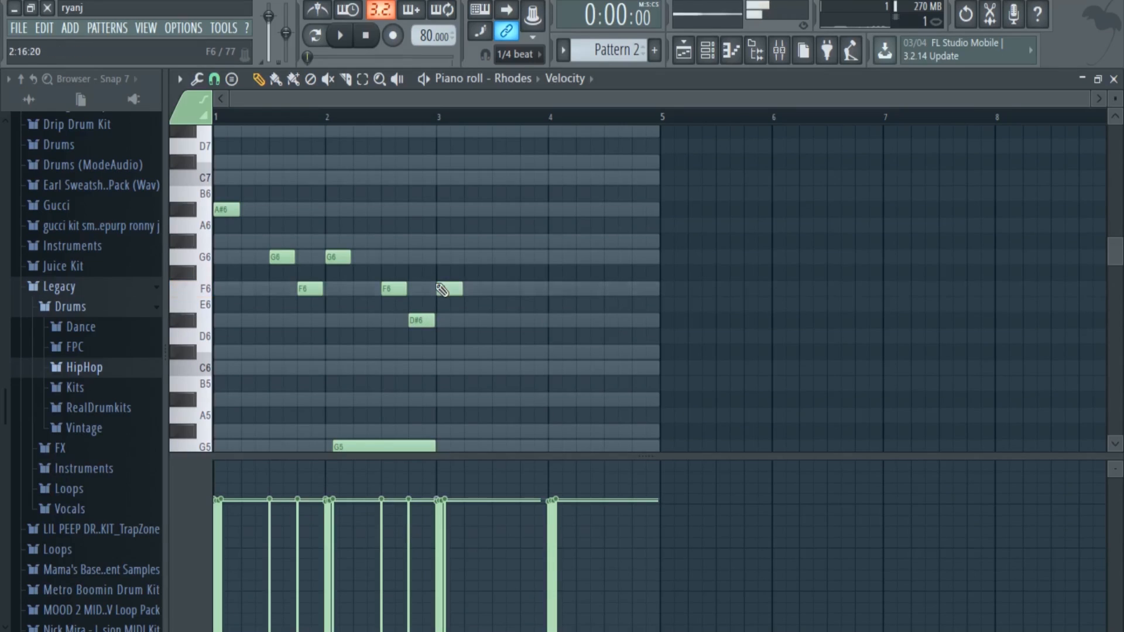
pyautogui.moveTo(459, 289); pyautogui.dragTo(447, 352)
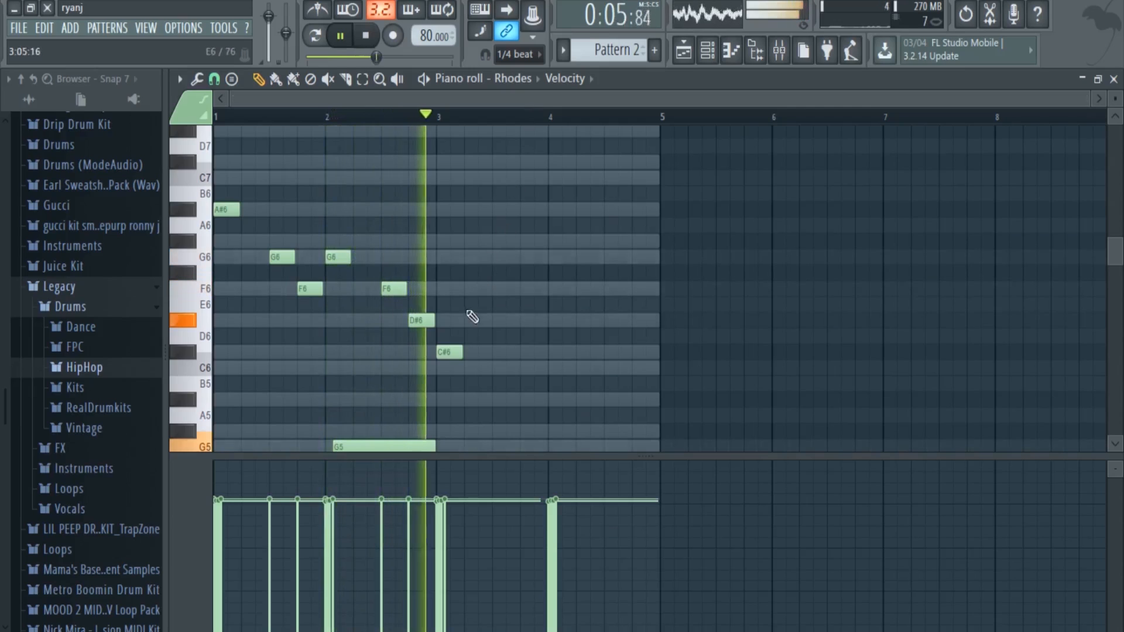
pyautogui.press('space')
pyautogui.moveTo(449, 352); pyautogui.dragTo(457, 321)
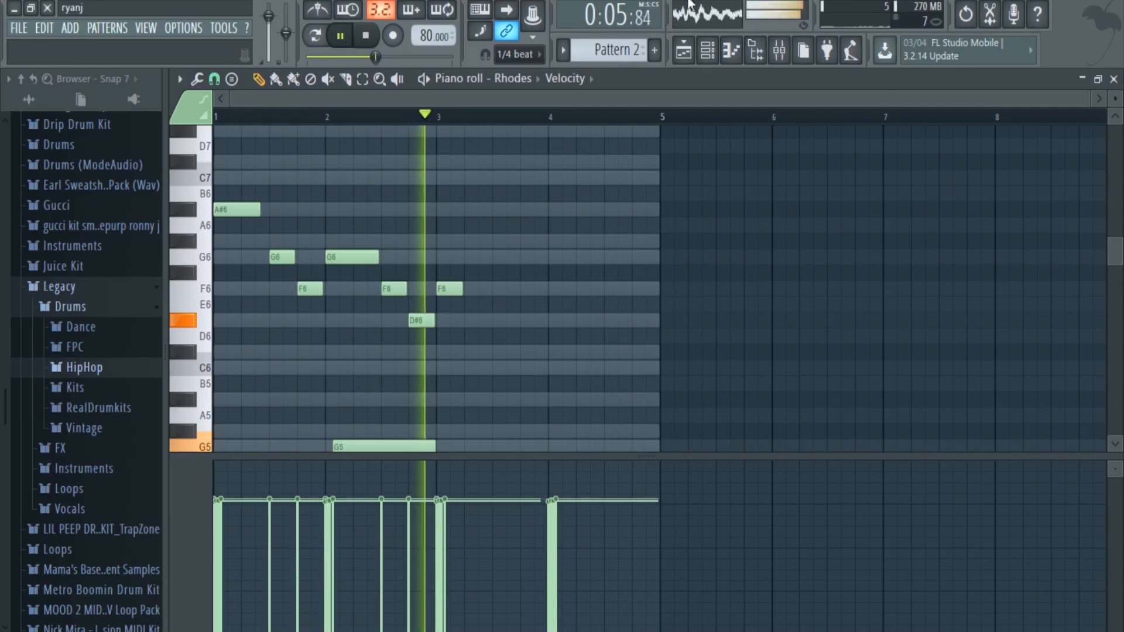
pyautogui.press('space')
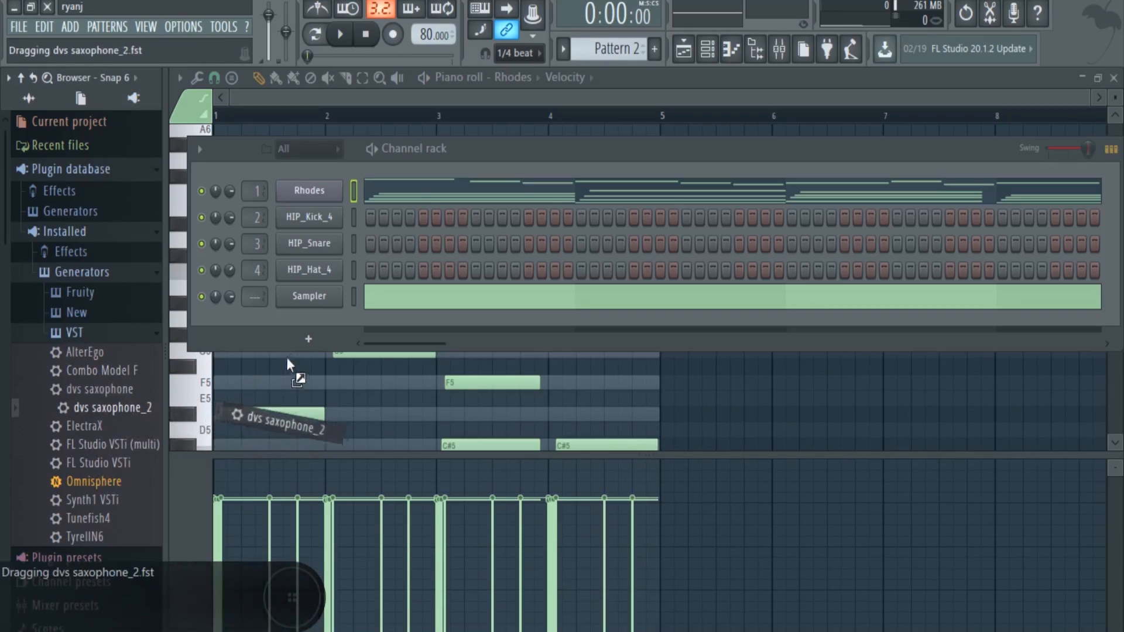
# - Add dvs saxophone_2 as a new channel below the Sampler and load Fruity Reeverb 2 in slot 1 of mixer insert 5
pyautogui.moveTo(323, 233); pyautogui.dragTo(325, 325)
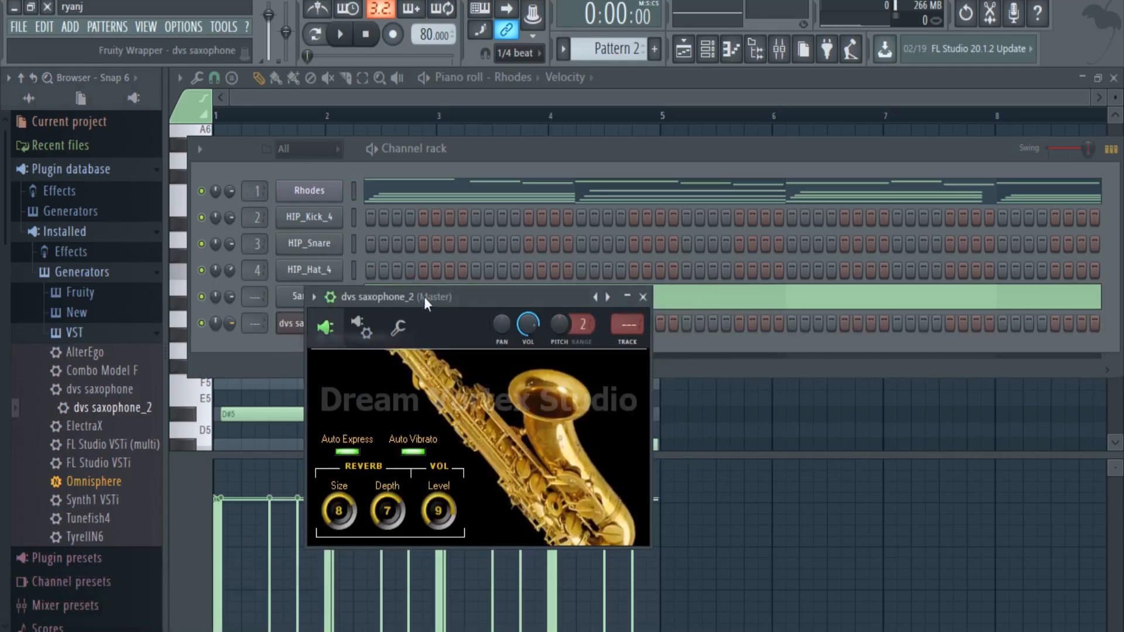
pyautogui.moveTo(448, 294); pyautogui.dragTo(441, 181)
pyautogui.click(634, 183)
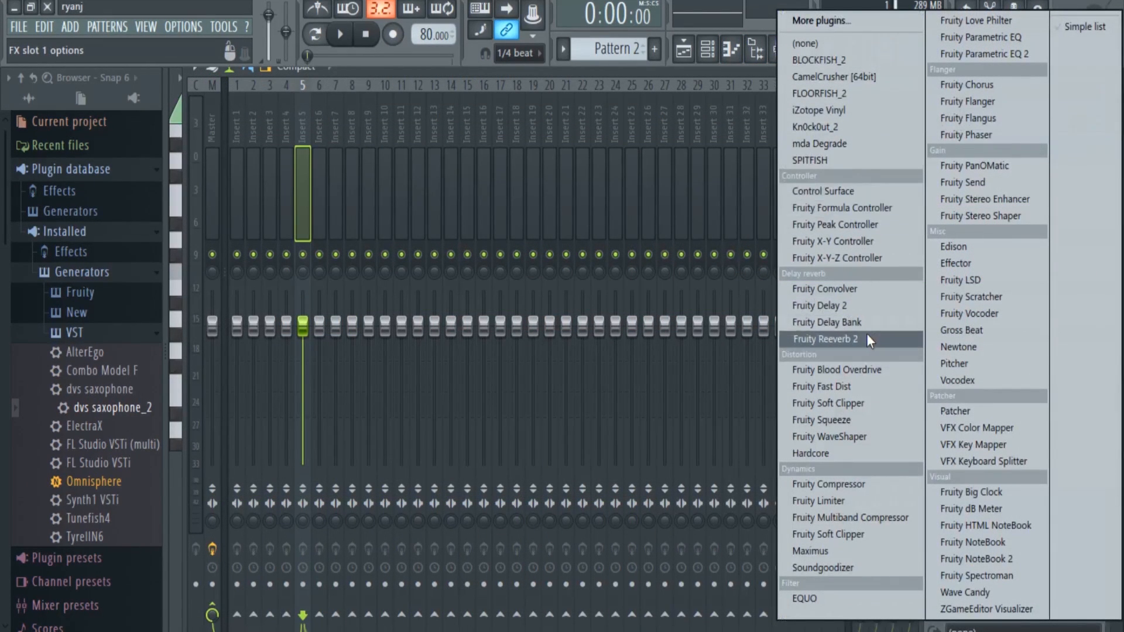
pyautogui.click(866, 340)
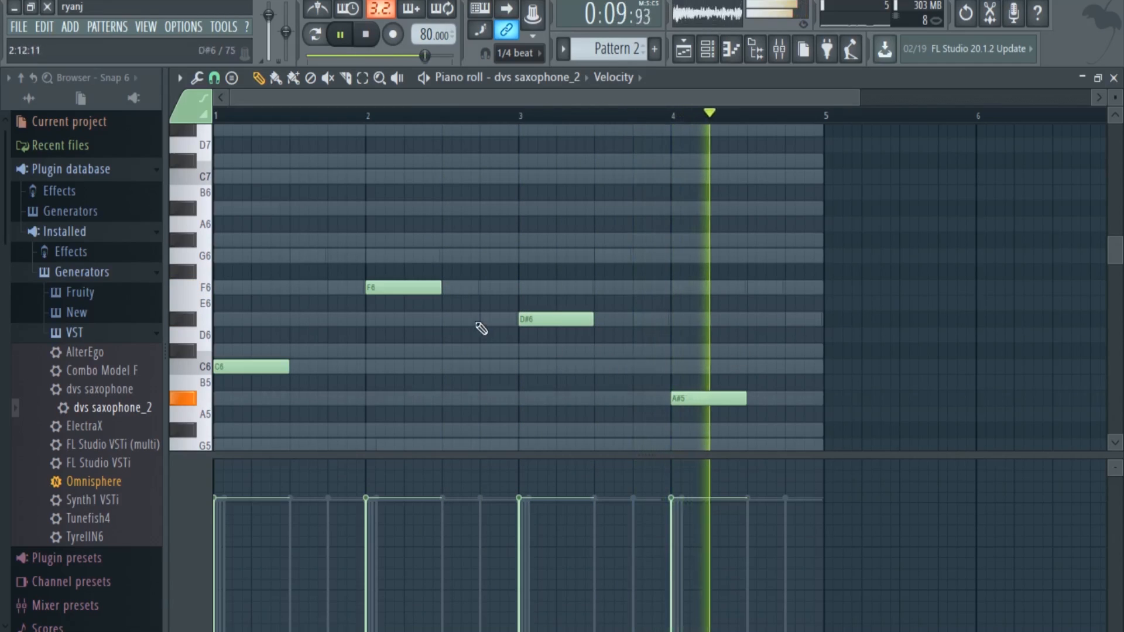
# - Swap the middle saxophone notes so bar 2 plays D#6 and bar 3 plays F6
pyautogui.moveTo(542, 318); pyautogui.dragTo(554, 289)
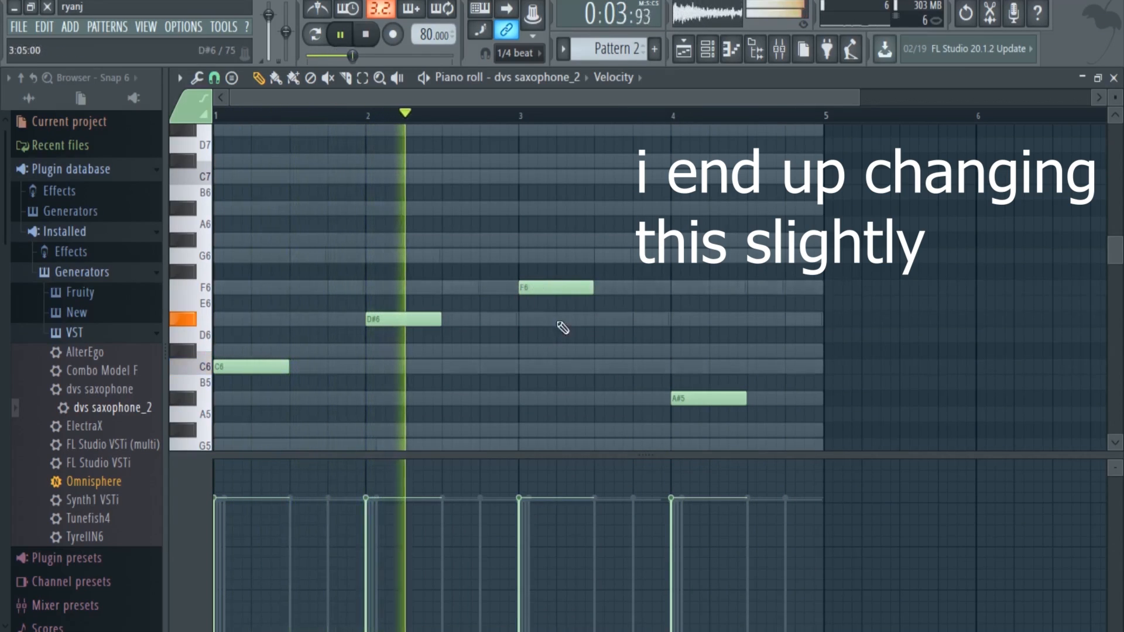
# - Stop playback, return to the playlist, and add an FL Keys channel below dvs saxophone_2, closing its plugin window
pyautogui.scroll(-1, 571, 323)
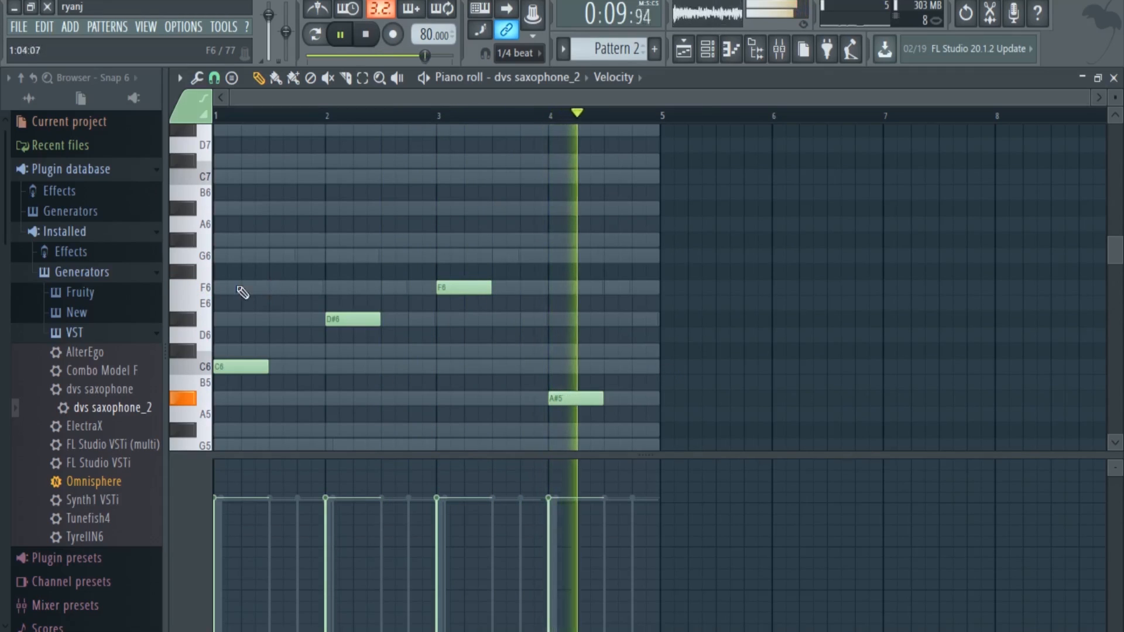
pyautogui.click(684, 51)
pyautogui.press('space')
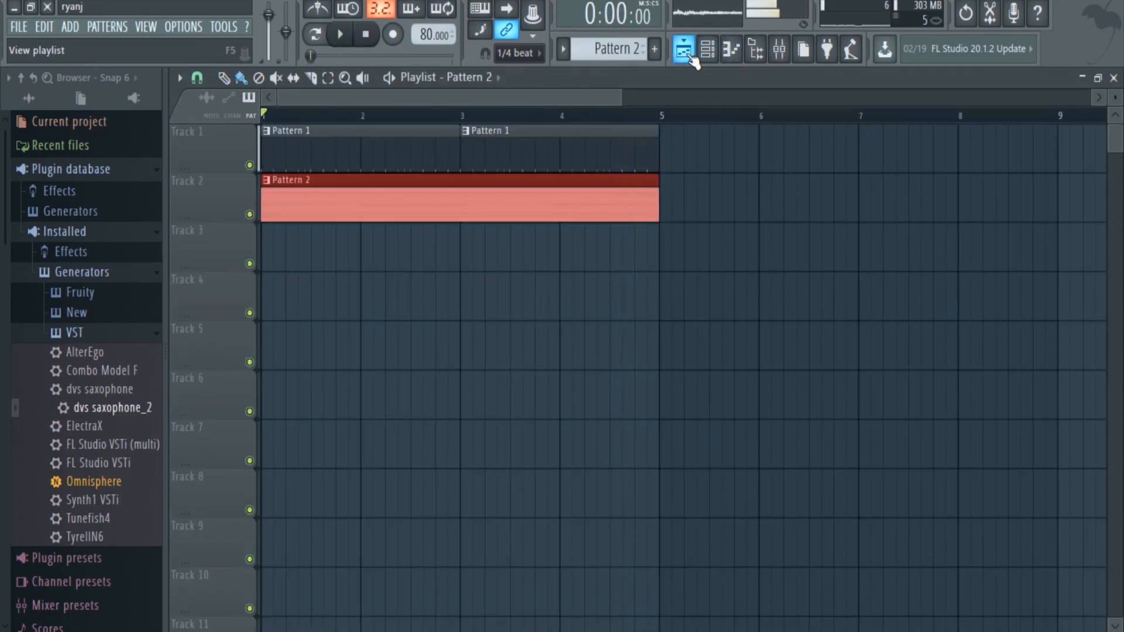
pyautogui.click(375, 511)
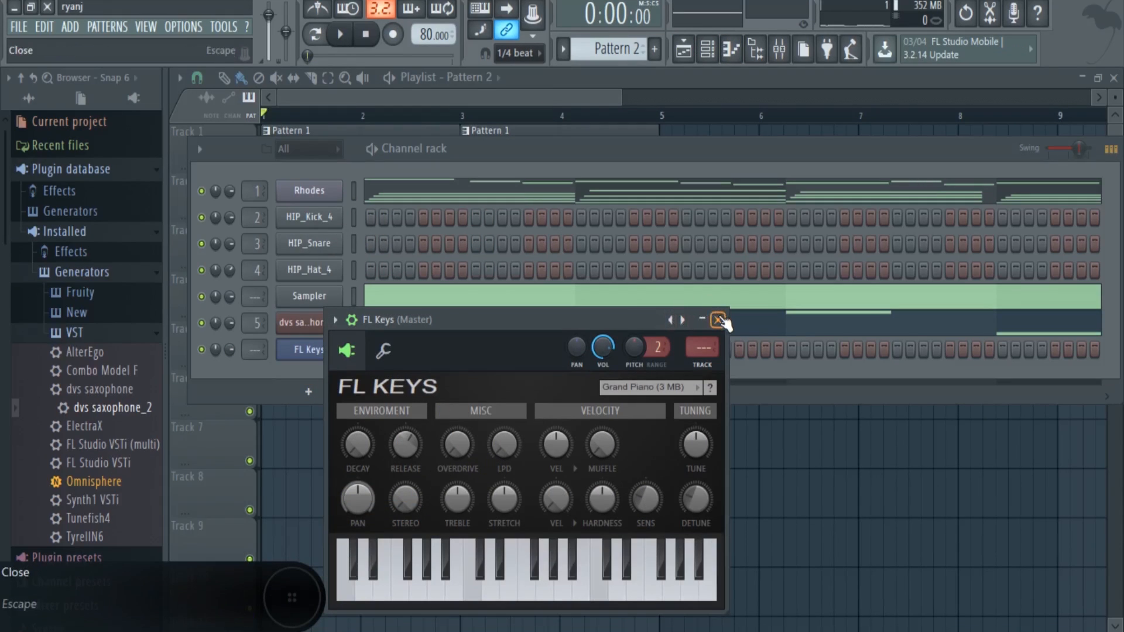
pyautogui.click(719, 319)
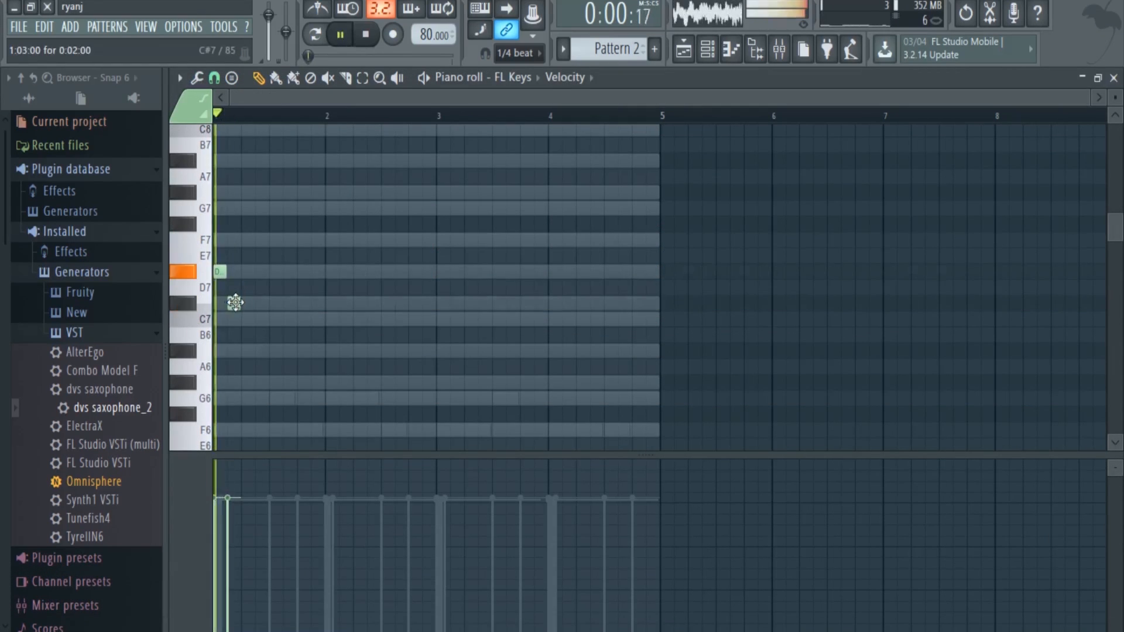
# - Start the FL Keys melody in bar 1 with short descending D#7, C7, A#6 and G#6 notes and play it back
pyautogui.click(235, 303)
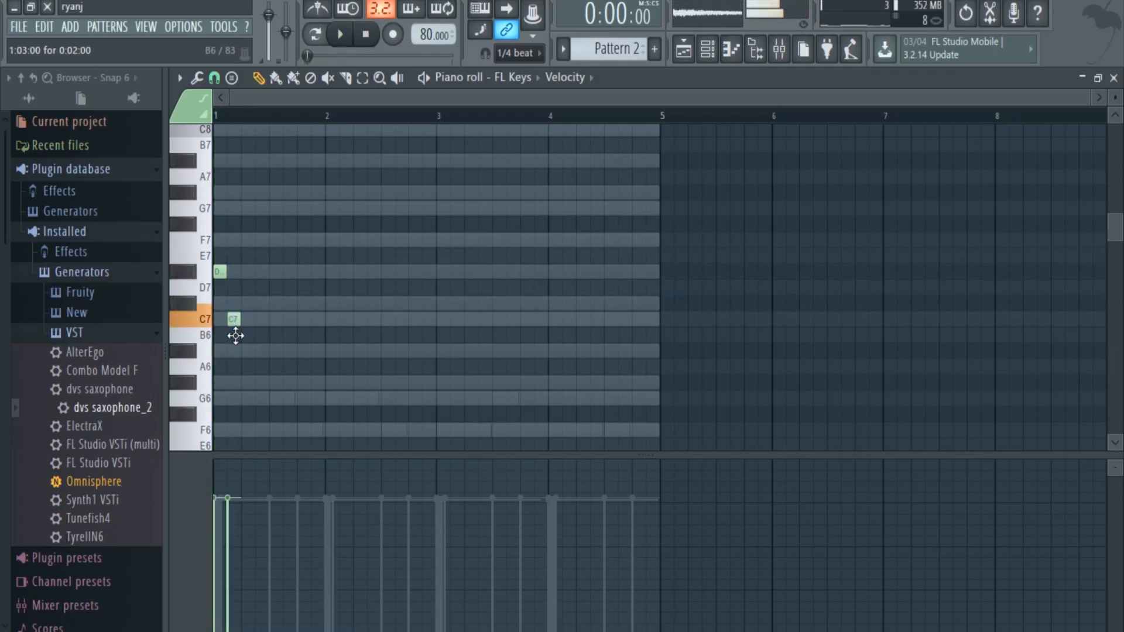
pyautogui.press('space')
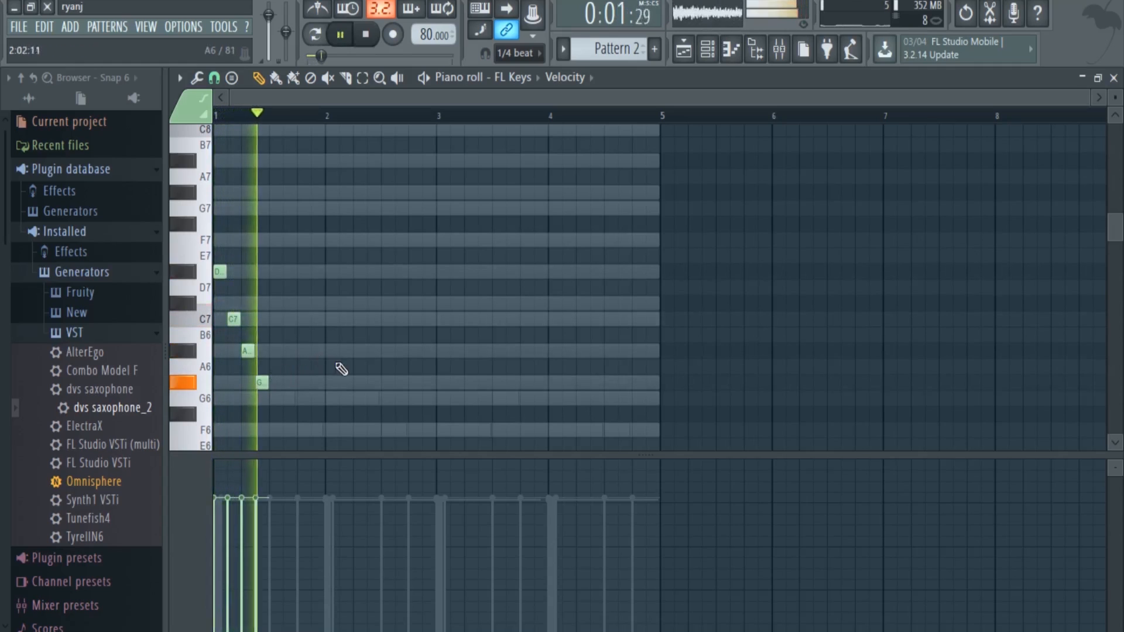
pyautogui.press('space')
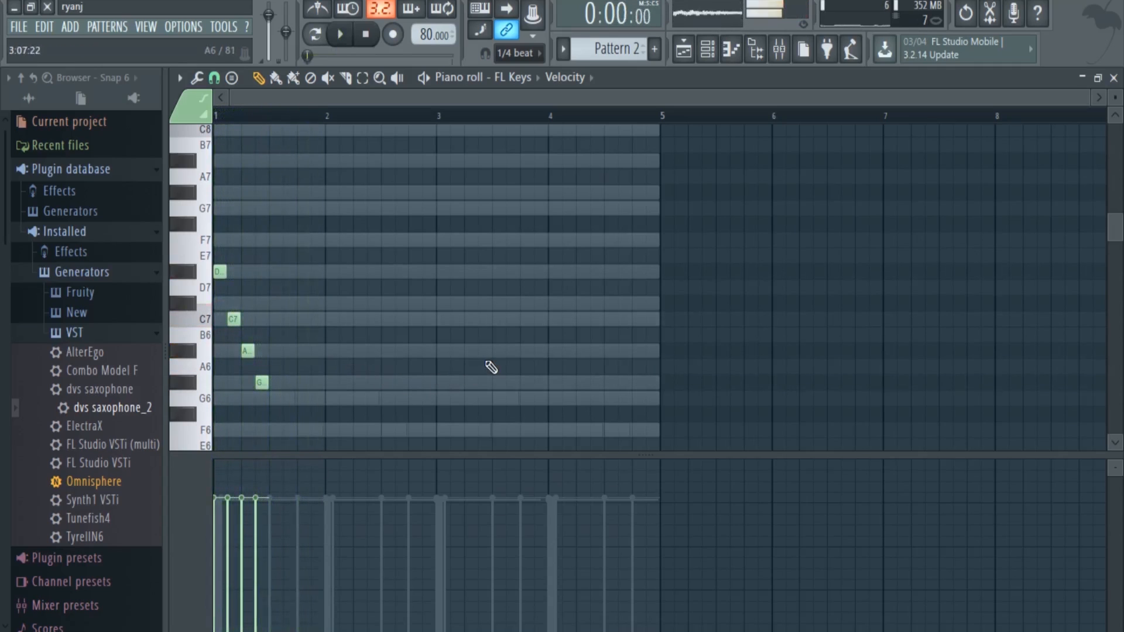
# - Continue the ePiano melody from G6 in bar 1 through bar 4 with D#7, C7, A#6, G#6, G6 and F6, ending on F6
pyautogui.press('space')
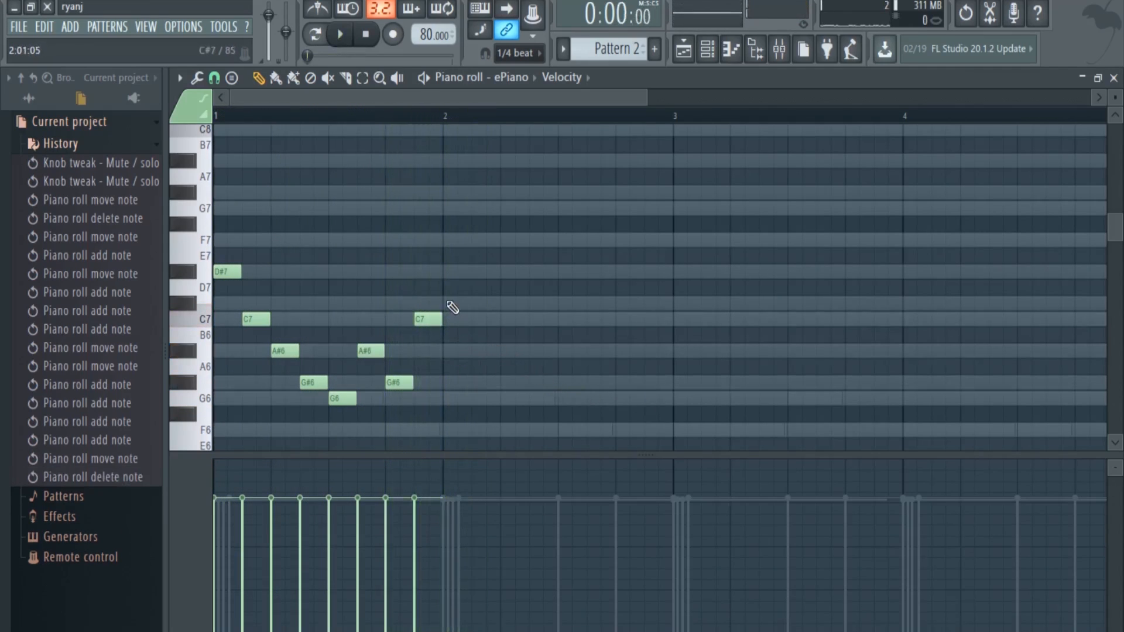
pyautogui.press('space')
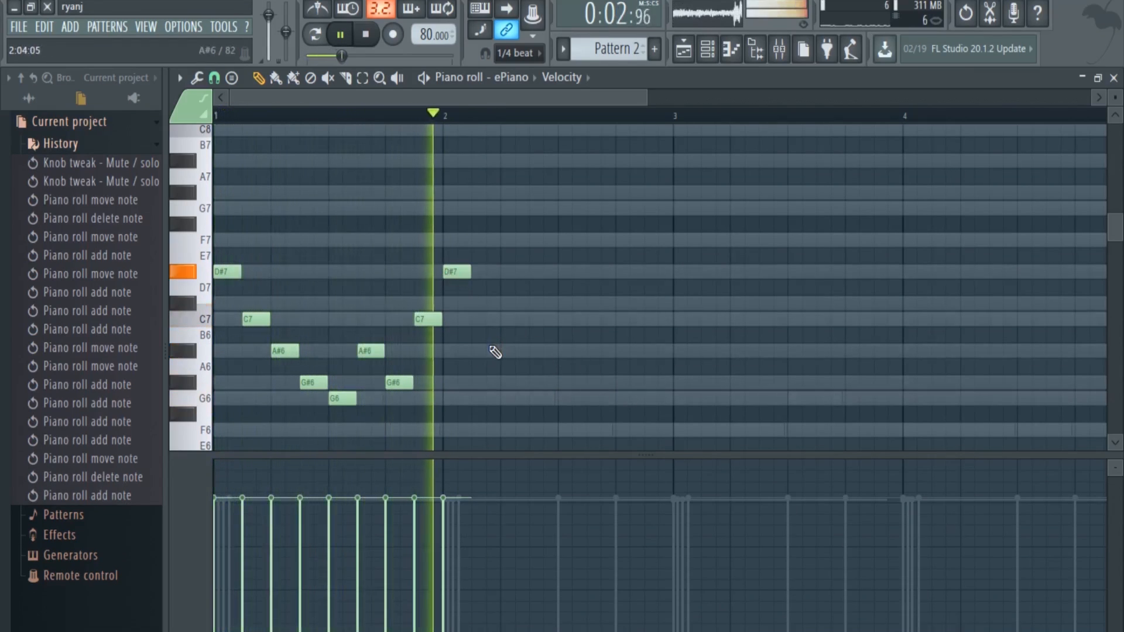
pyautogui.press('space')
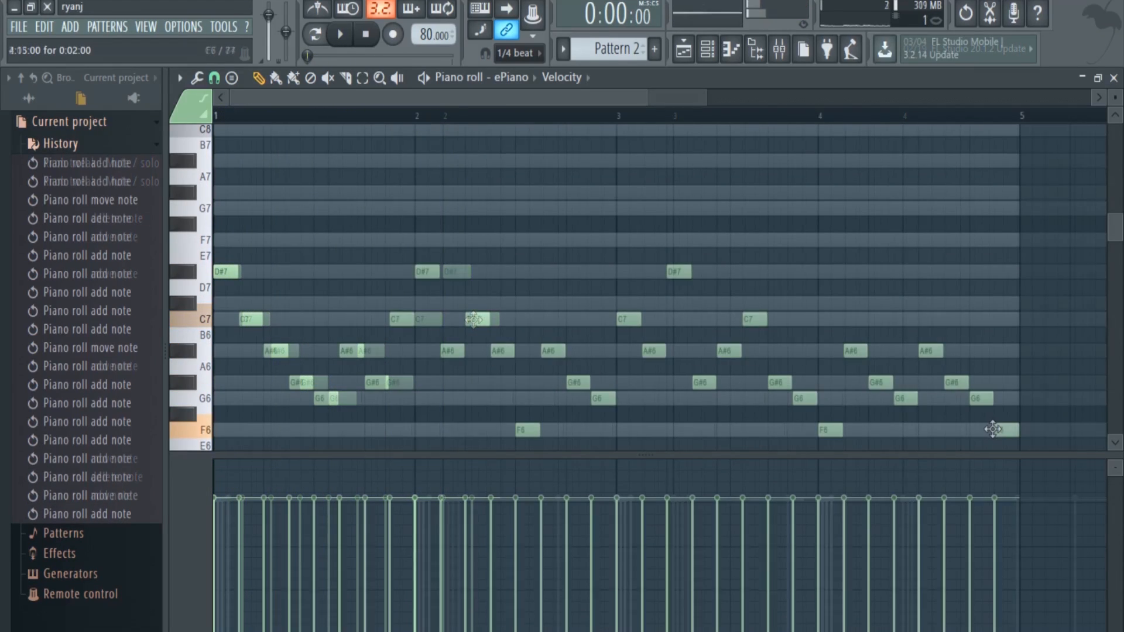
pyautogui.press('space')
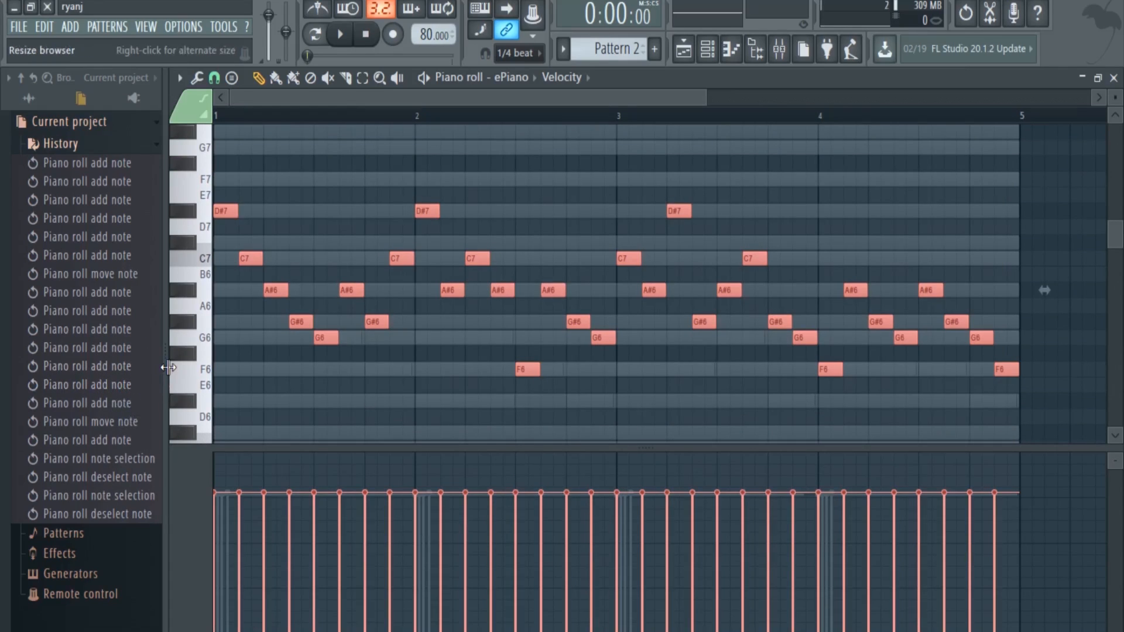
# - Randomize the velocities of all ePiano melody notes by 33%, with the random pattern generation turned off
pyautogui.hotkey('alt', 'r')
pyautogui.click(460, 156)
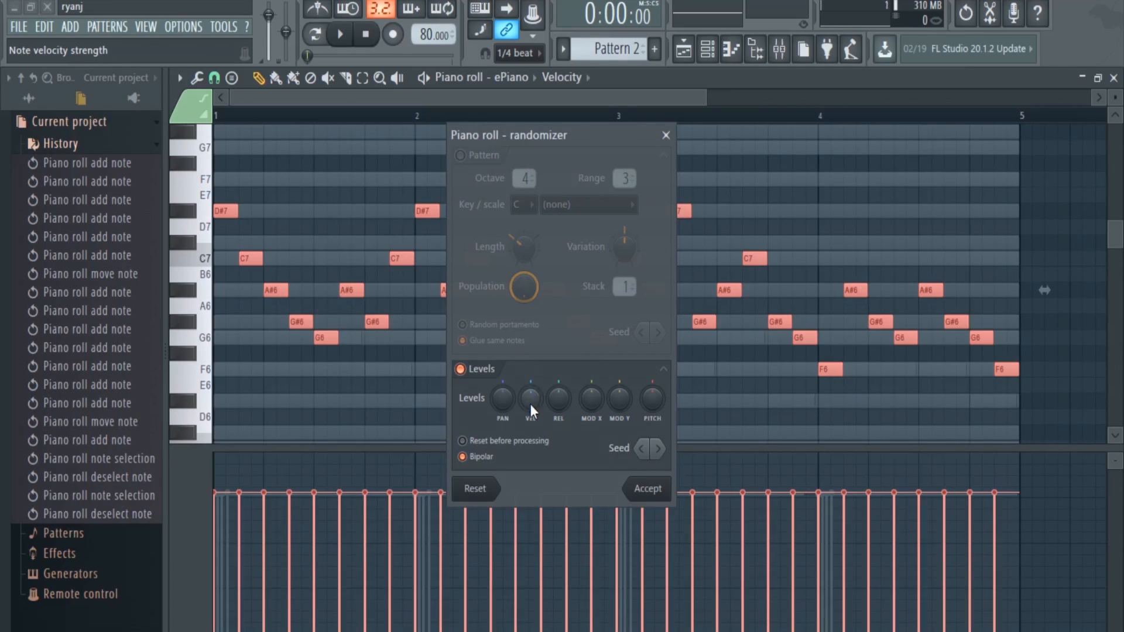
pyautogui.moveTo(530, 403); pyautogui.dragTo(531, 381)
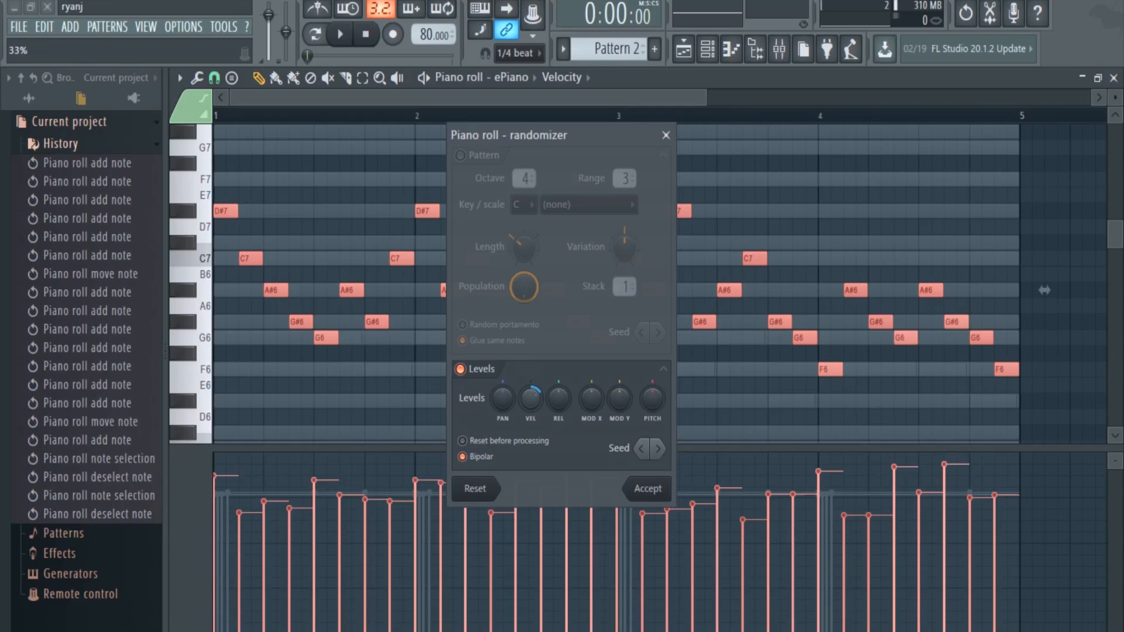
pyautogui.press('Return')
# - Play the pattern and raise the velocities of the first A#6 in bar 4, the C7 late in bar 3 and the middle A#6 in bar 2
pyautogui.press('space')
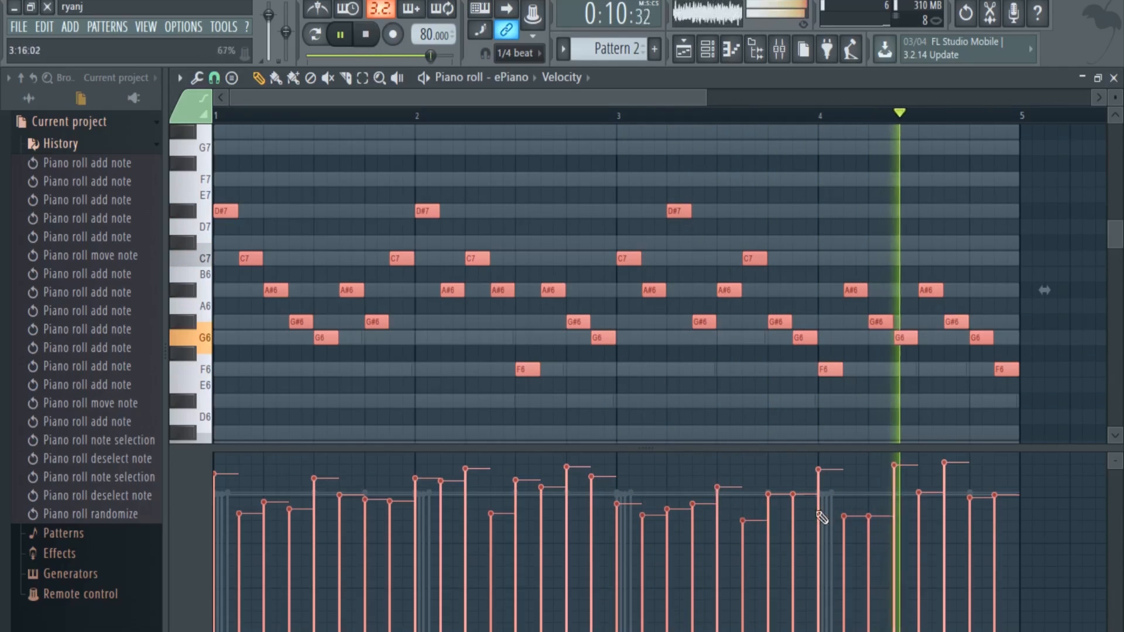
pyautogui.click(845, 509)
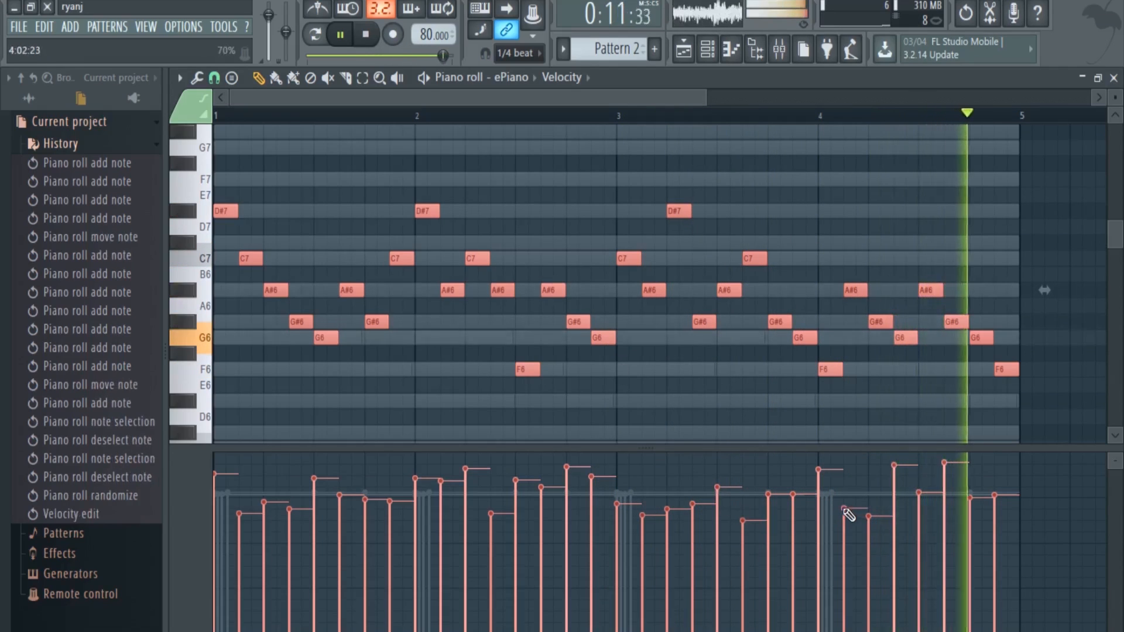
pyautogui.click(745, 502)
pyautogui.click(490, 502)
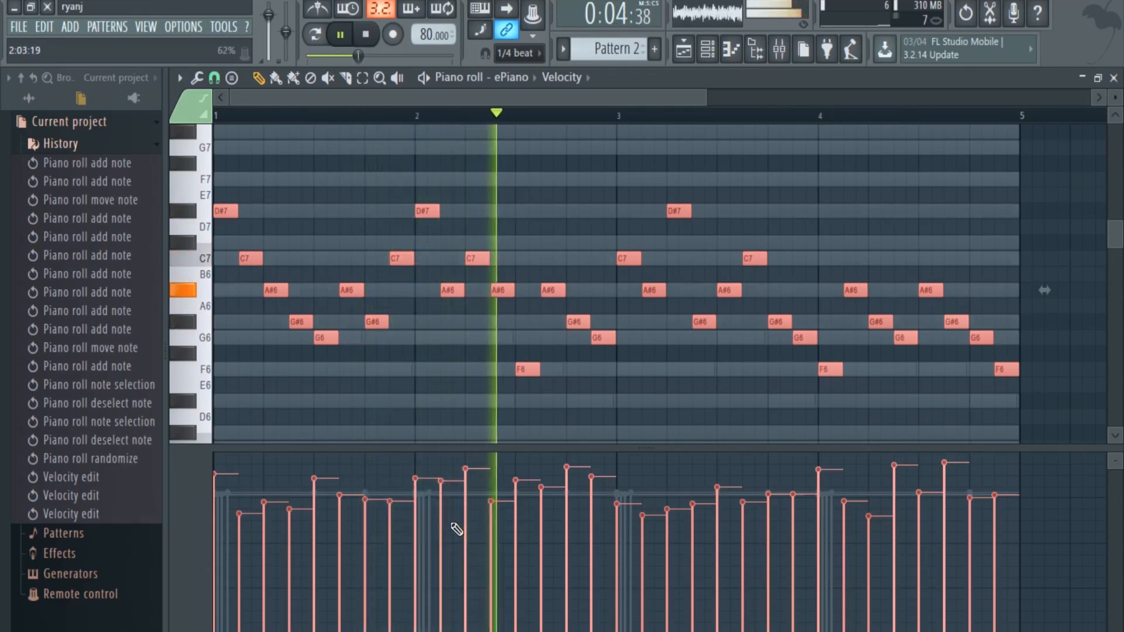
# - Lower the velocities of the C7 in bar 2, the first G6 in bar 4 and the last G#6 in bar 4
pyautogui.click(475, 481)
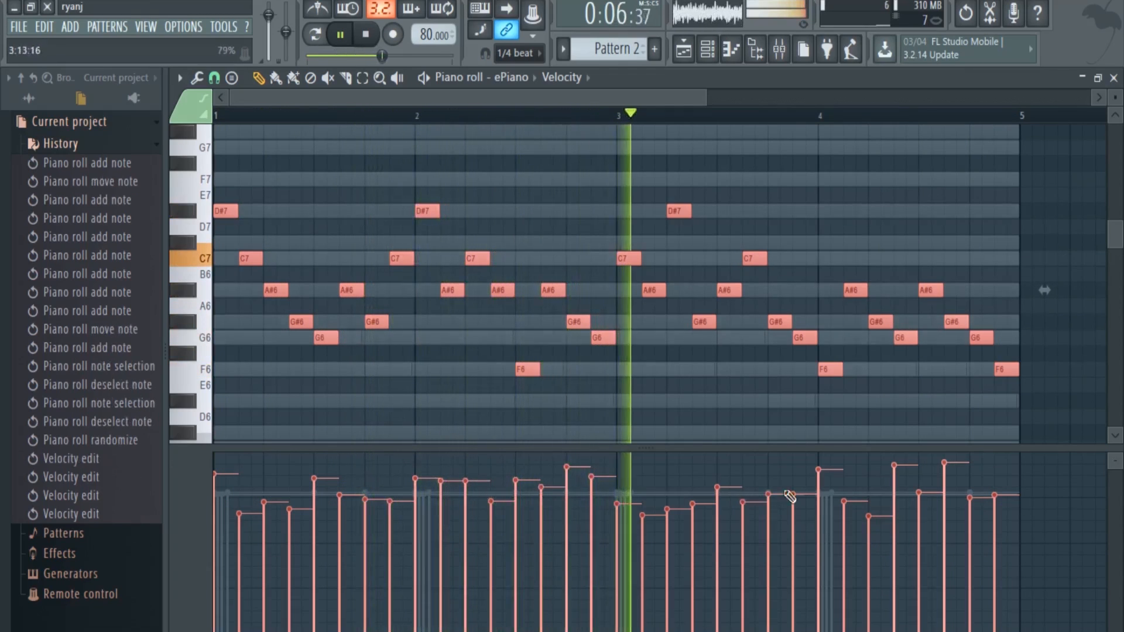
pyautogui.click(896, 479)
pyautogui.click(944, 476)
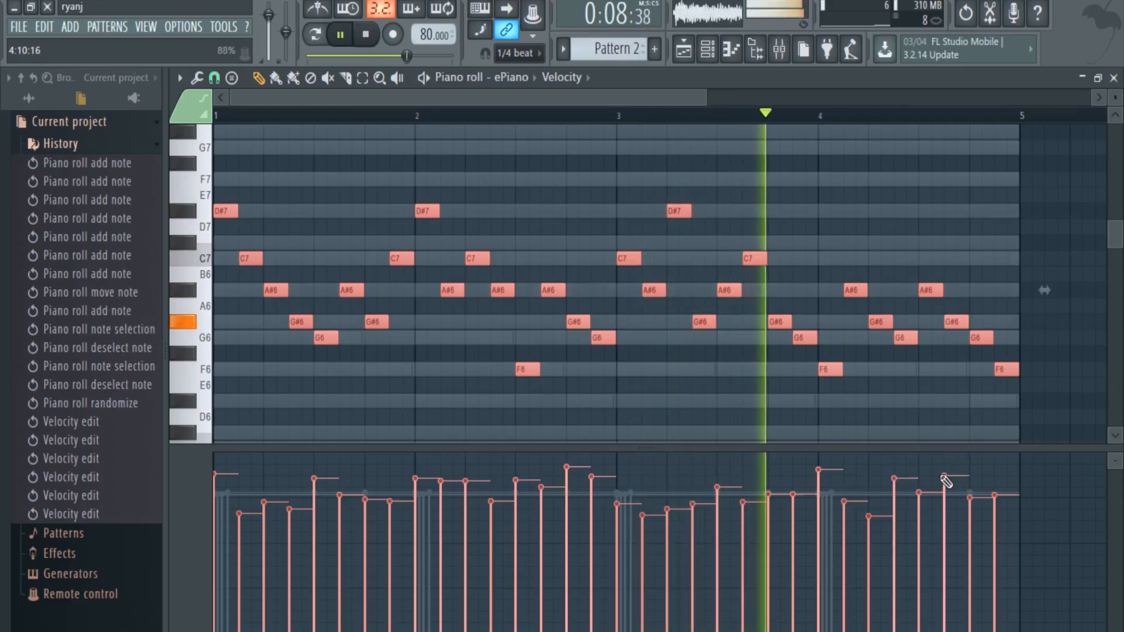
# - Raise the velocities of the first A#6 in bar 3 and the first G#6 notes in bars 4 and 1
pyautogui.click(649, 502)
pyautogui.click(646, 496)
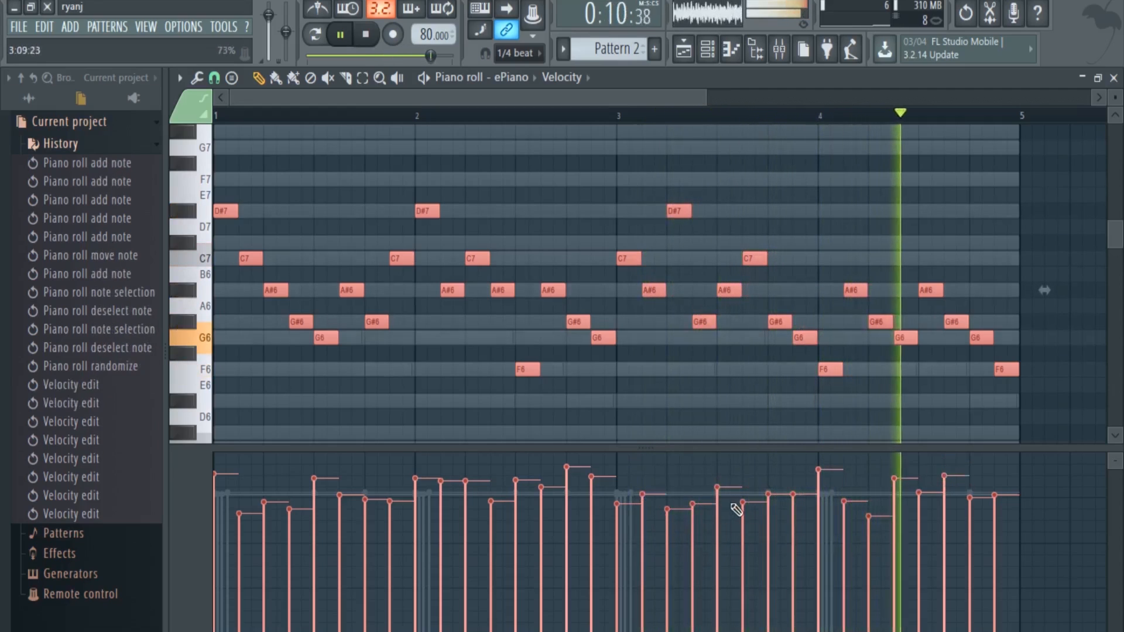
pyautogui.click(870, 498)
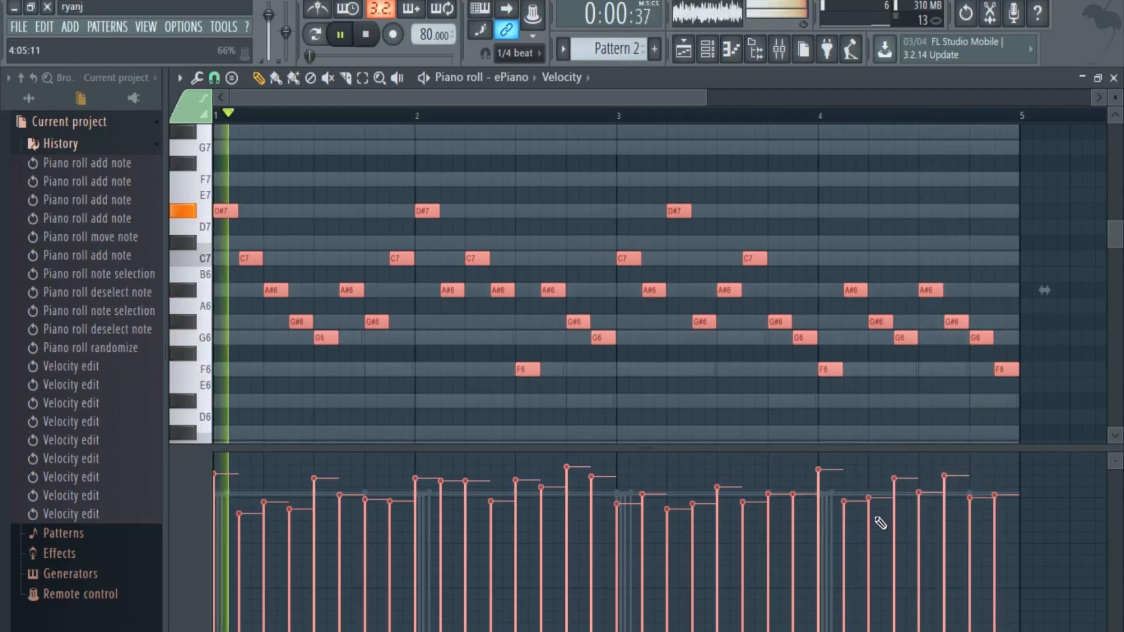
pyautogui.click(291, 494)
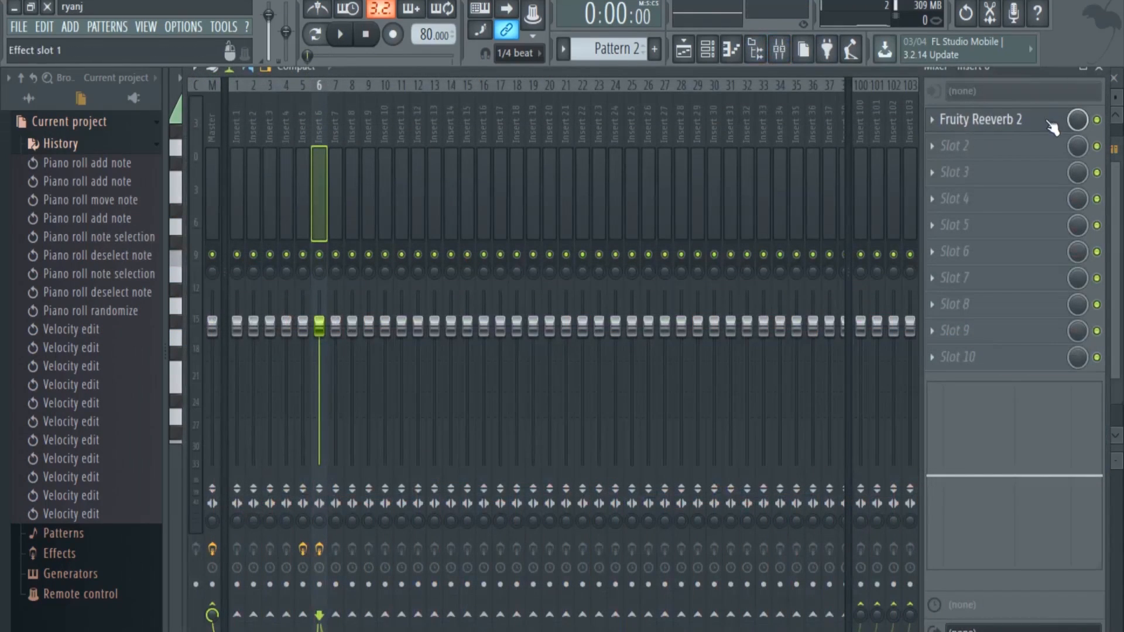
# - Open Fruity Reeverb 2 on mixer insert 6 and adjust its wet and dry levels while the pattern plays
pyautogui.click(1039, 124)
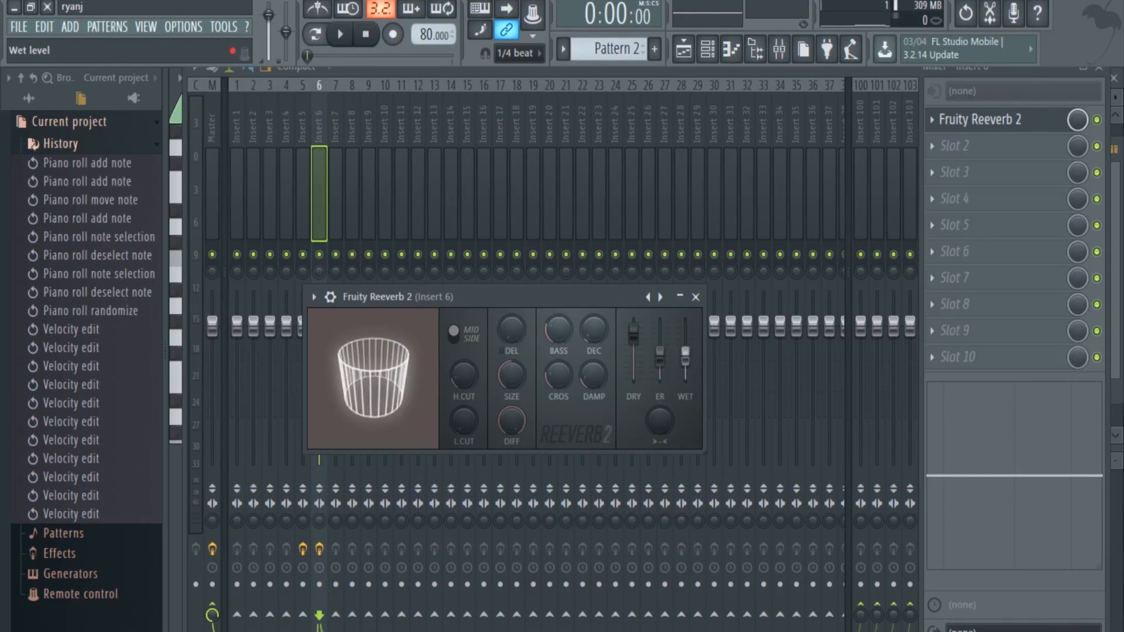
pyautogui.press('space')
pyautogui.moveTo(686, 360); pyautogui.dragTo(647, 351)
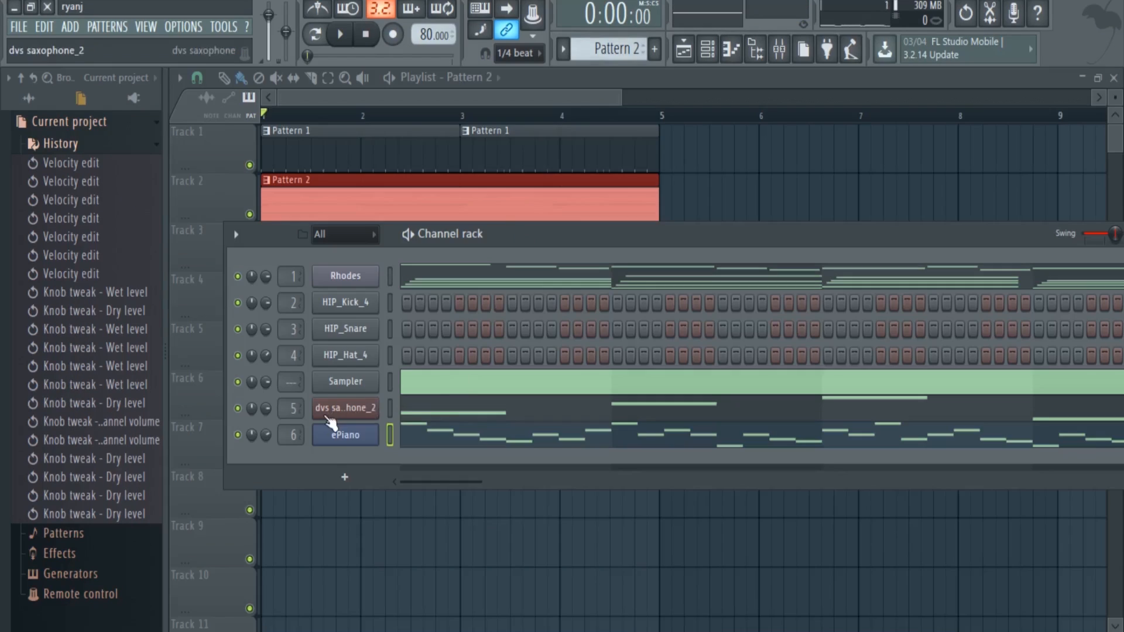
# - Move the dvs saxophone_2 notes out of Pattern 2 into the same channel of Pattern 3
pyautogui.rightClick(336, 410)
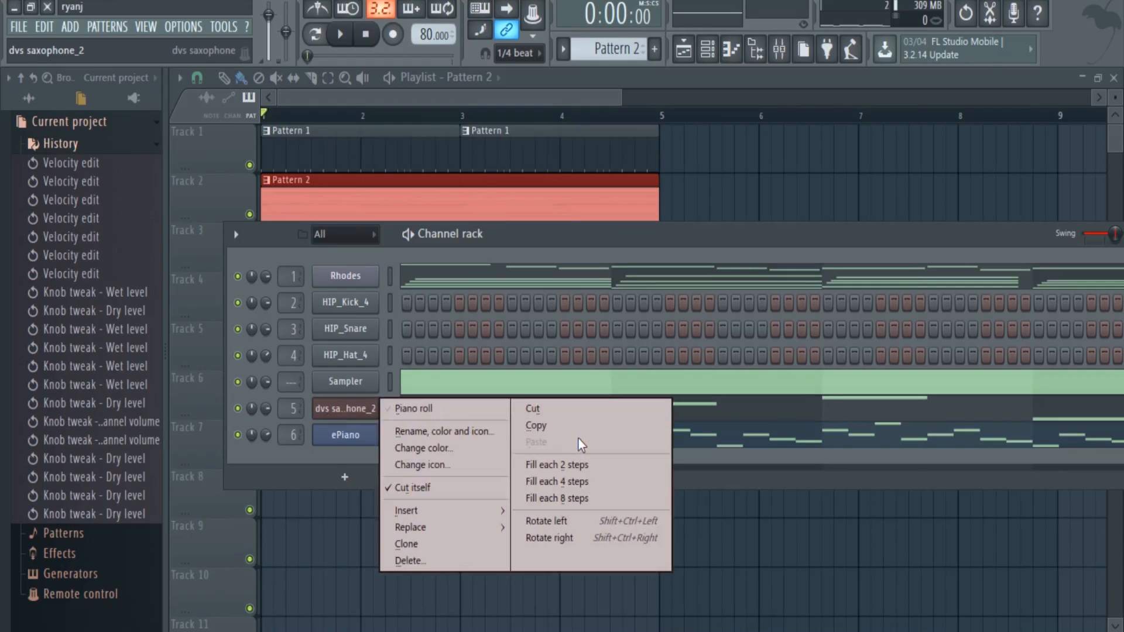
pyautogui.click(557, 410)
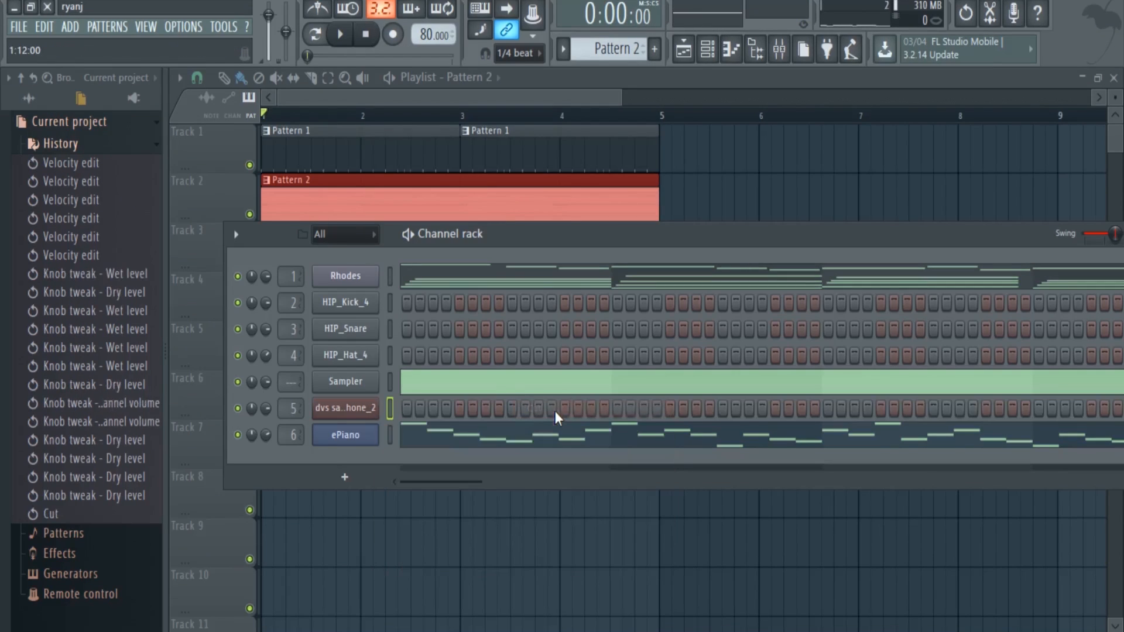
pyautogui.moveTo(584, 56); pyautogui.dragTo(538, 95)
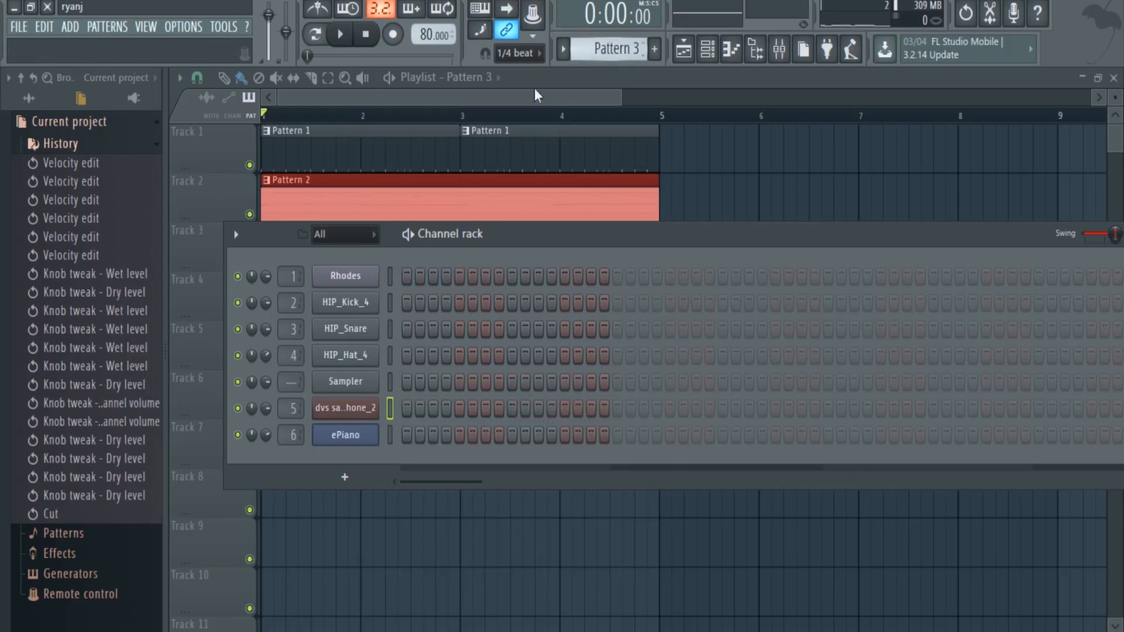
pyautogui.rightClick(346, 409)
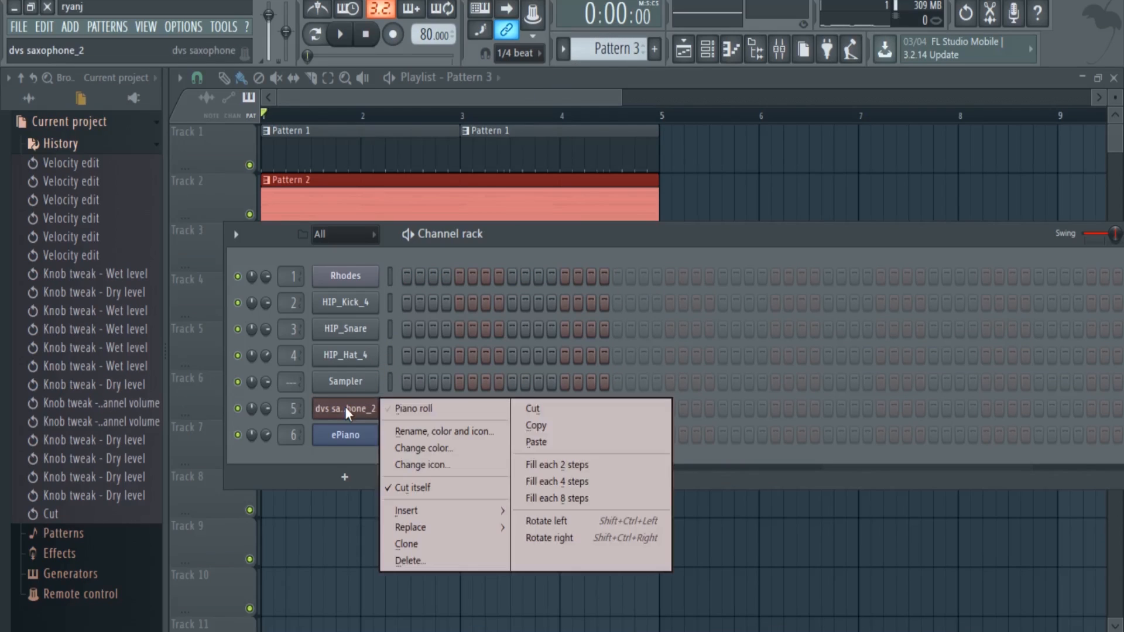
pyautogui.click(584, 447)
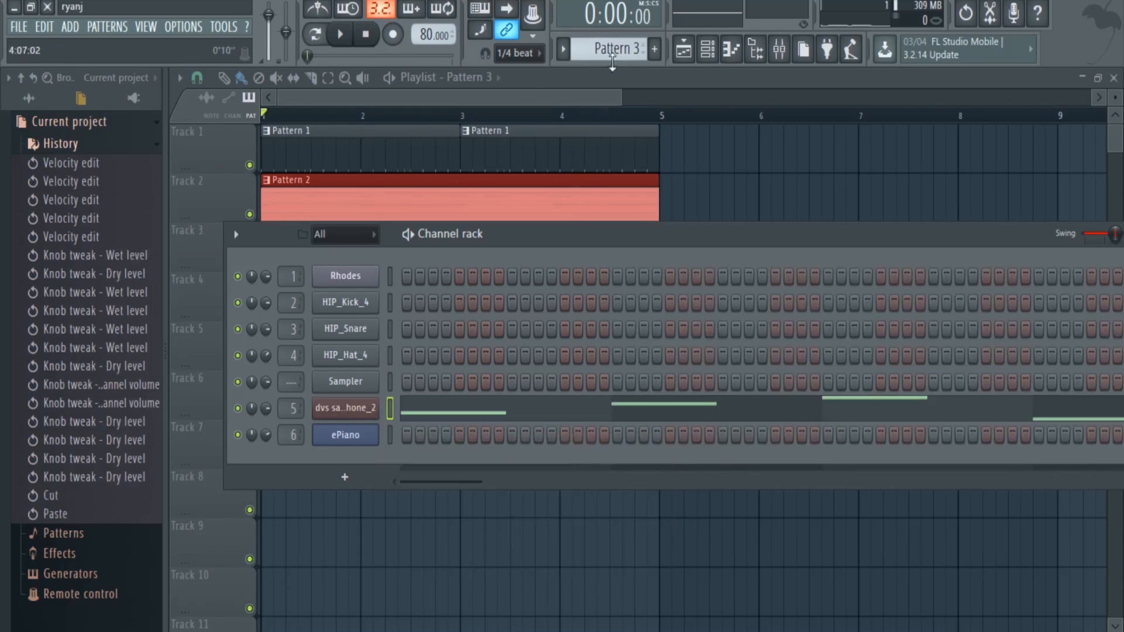
# - Cut the ePiano notes from Pattern 2 and paste them into the ePiano channel of Pattern 4
pyautogui.moveTo(612, 61); pyautogui.dragTo(614, 52)
pyautogui.rightClick(356, 436)
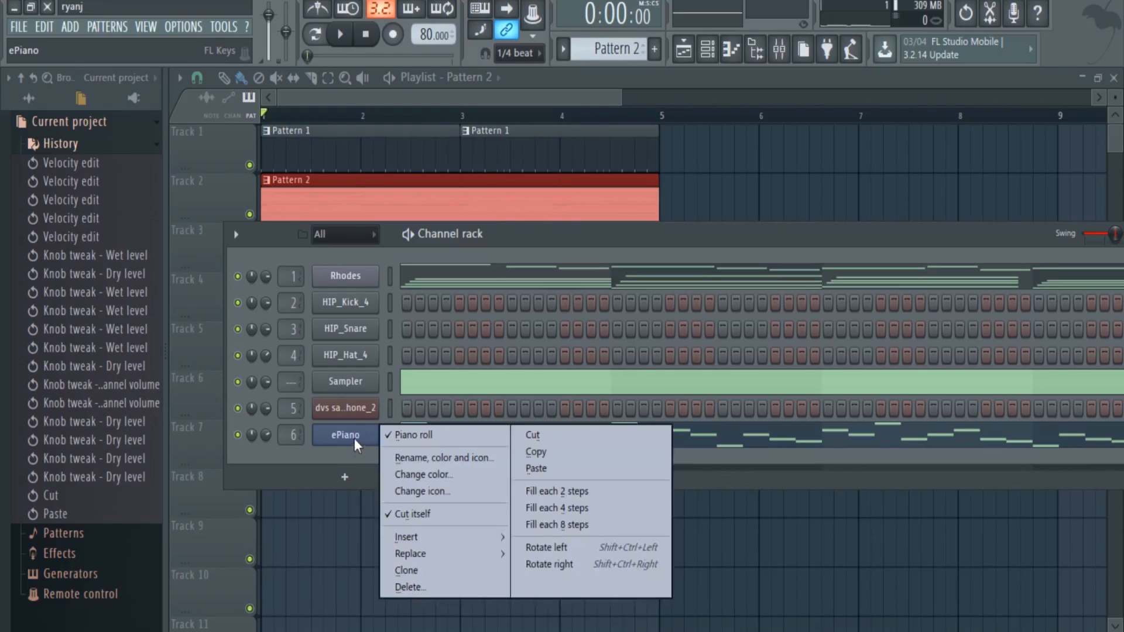
pyautogui.click(561, 437)
pyautogui.moveTo(601, 49); pyautogui.dragTo(596, 59)
pyautogui.rightClick(361, 438)
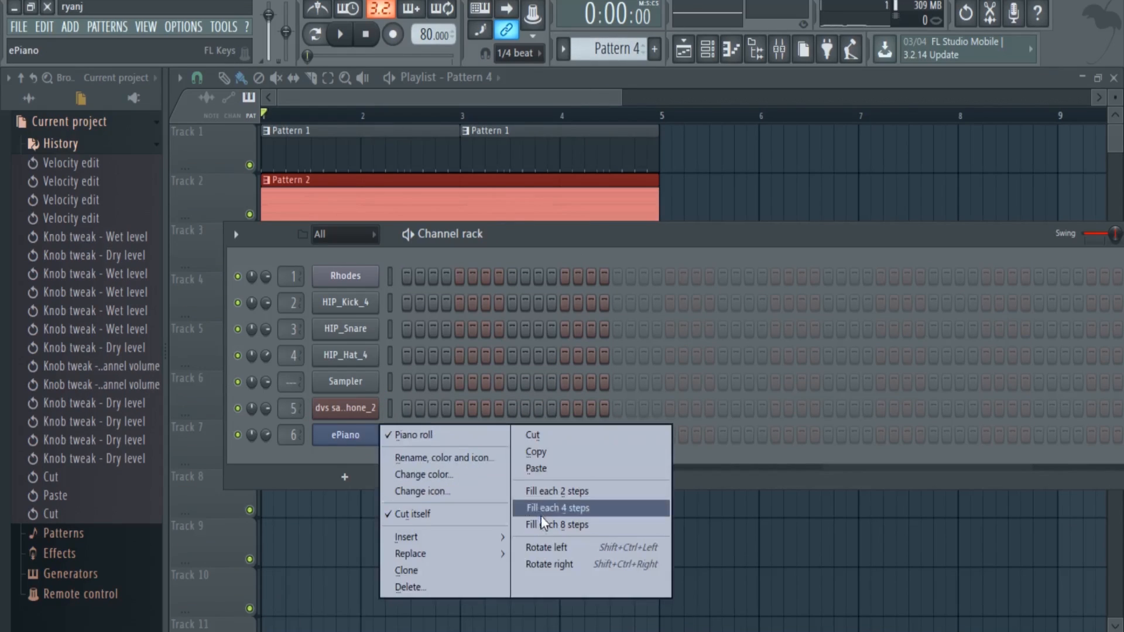
pyautogui.click(572, 468)
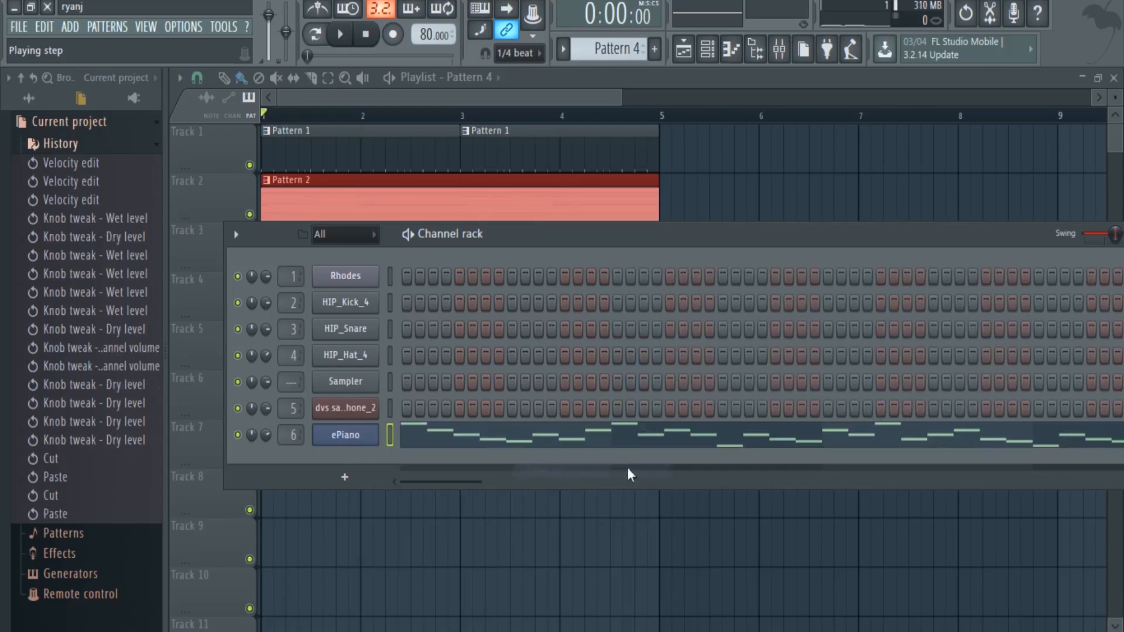
# - Split Pattern 1 by channel into separate HIP_Kick_4, HIP_Snare and HIP_Hat_4 patterns
pyautogui.doubleClick(451, 148)
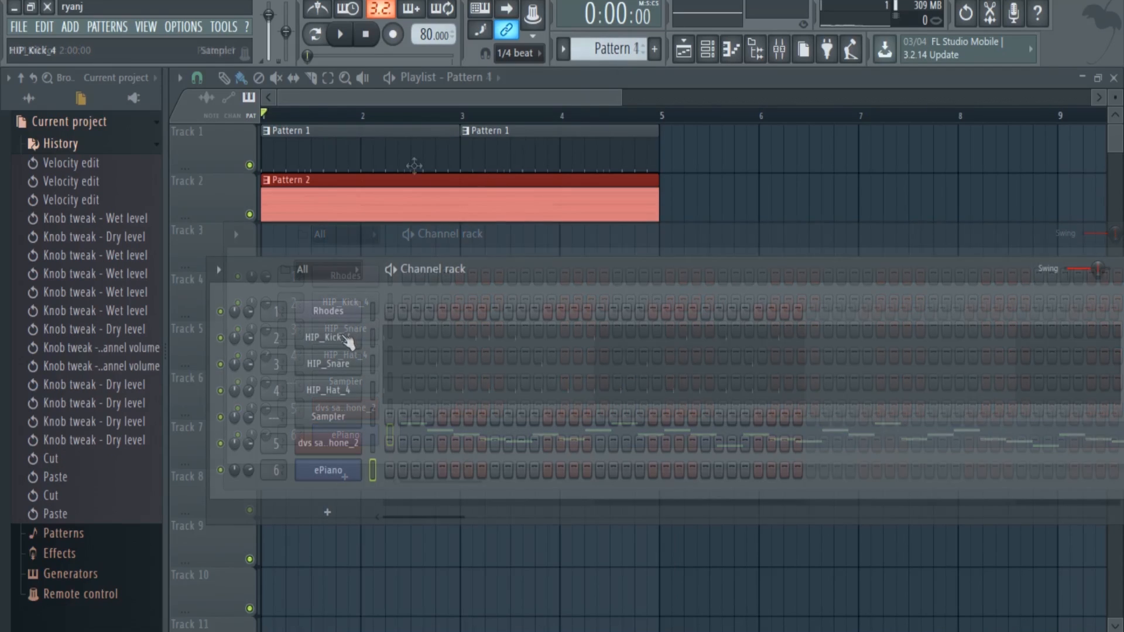
pyautogui.rightClick(558, 153)
pyautogui.click(591, 48)
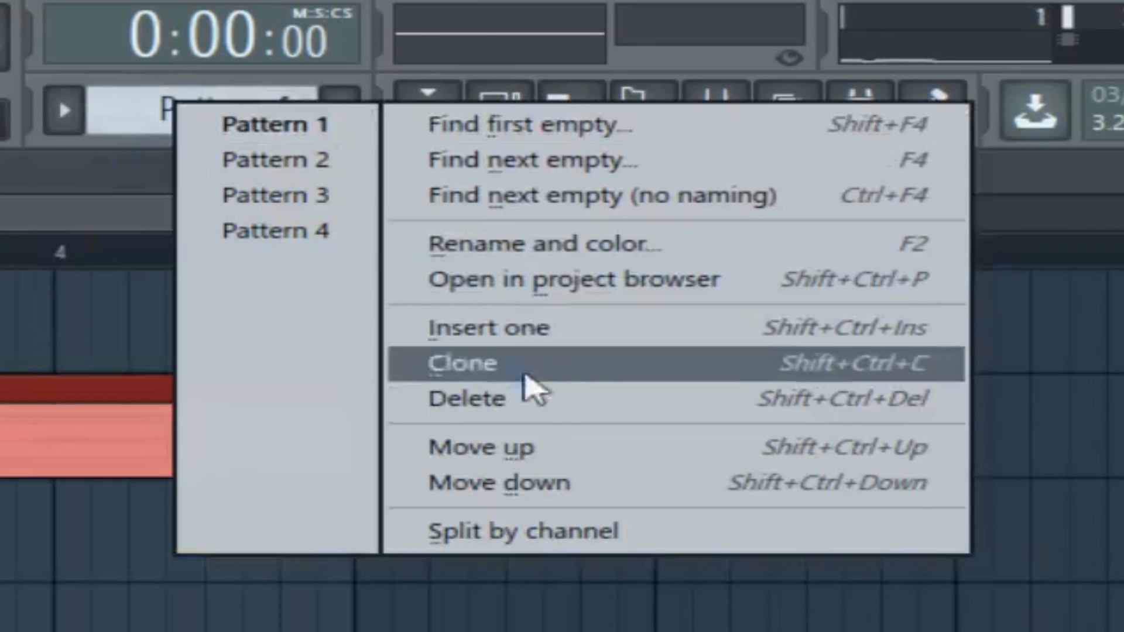
pyautogui.click(539, 532)
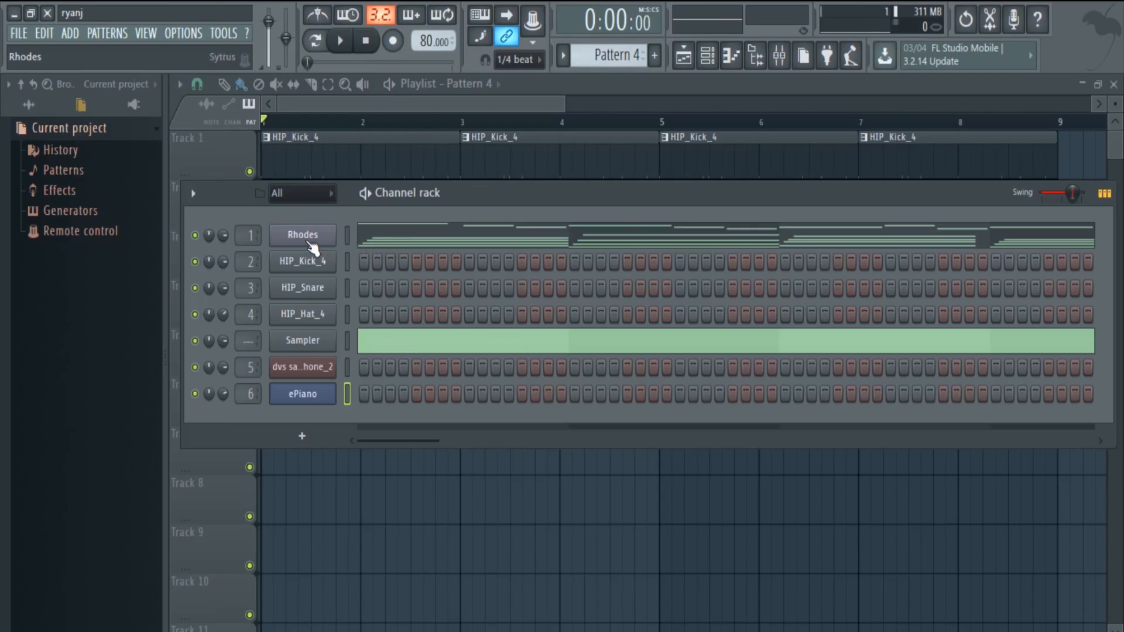
# - Paste the Rhodes notes into the Rhodes channel of Pattern 7 and select the melody notes in the piano roll
pyautogui.scroll(-2, 612, 54)
pyautogui.rightClick(612, 57)
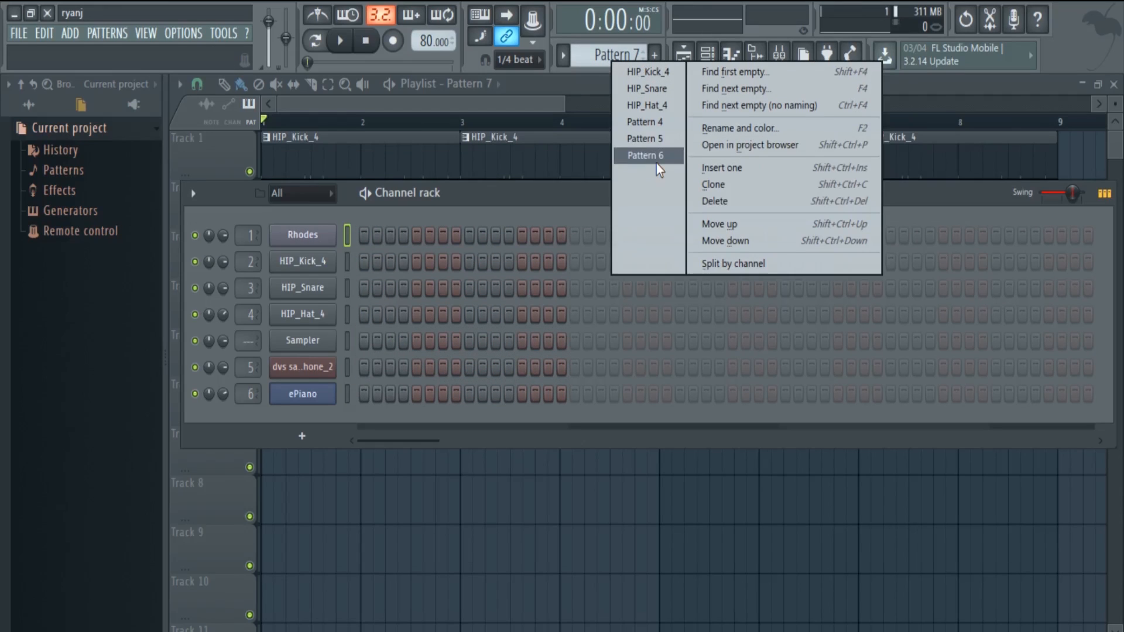
pyautogui.rightClick(310, 236)
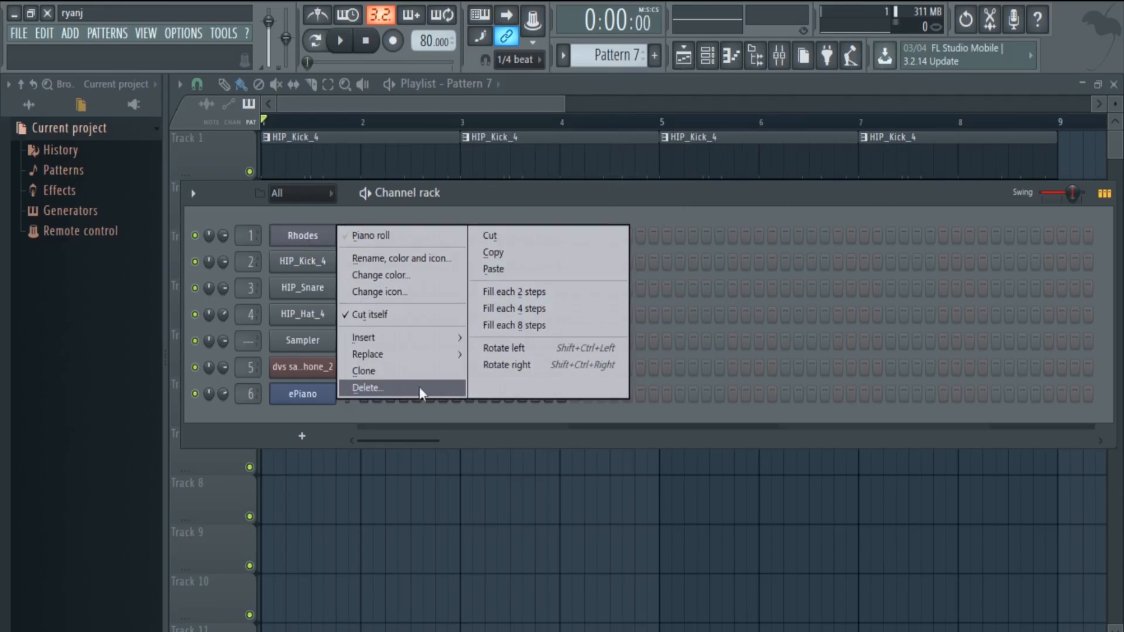
pyautogui.click(496, 268)
pyautogui.click(452, 239)
pyautogui.scroll(-3, 493, 255)
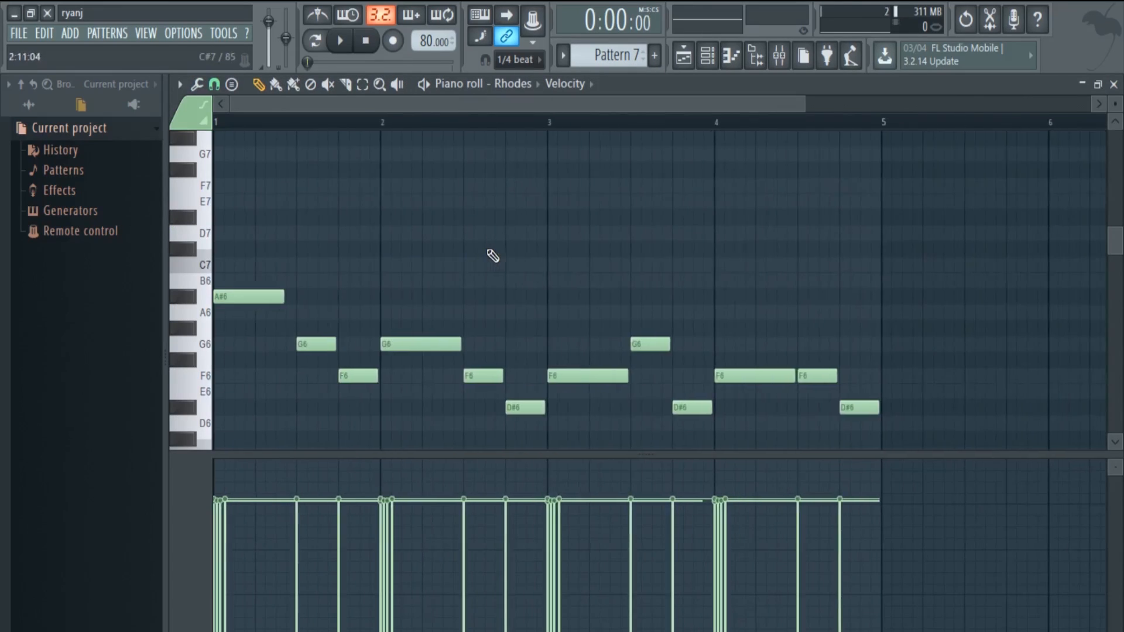
pyautogui.scroll(-2, 495, 257)
pyautogui.moveTo(518, 391); pyautogui.dragTo(335, 303)
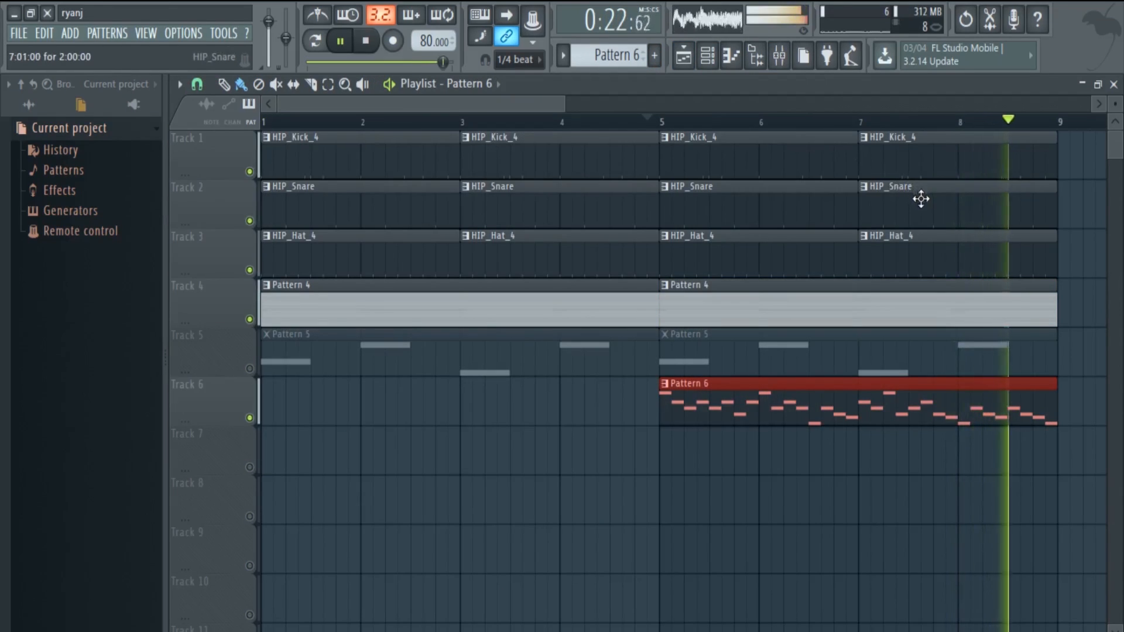
# - Unmute the Pattern 5 track in the playlist and listen to it together with the drums and other melody parts
pyautogui.click(249, 369)
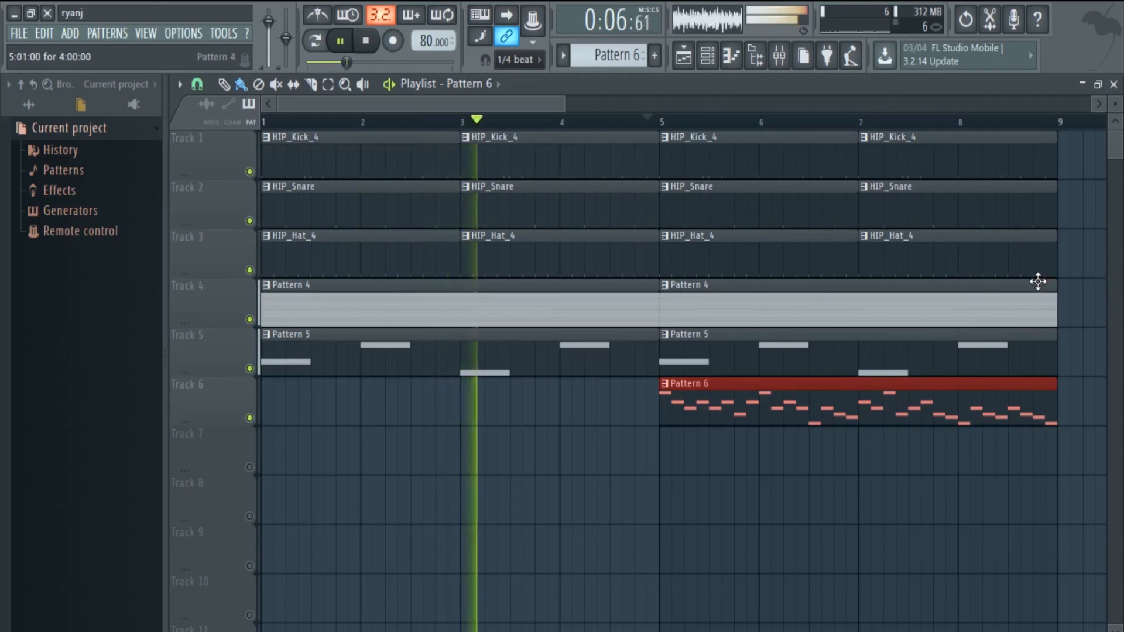
pyautogui.press('space')
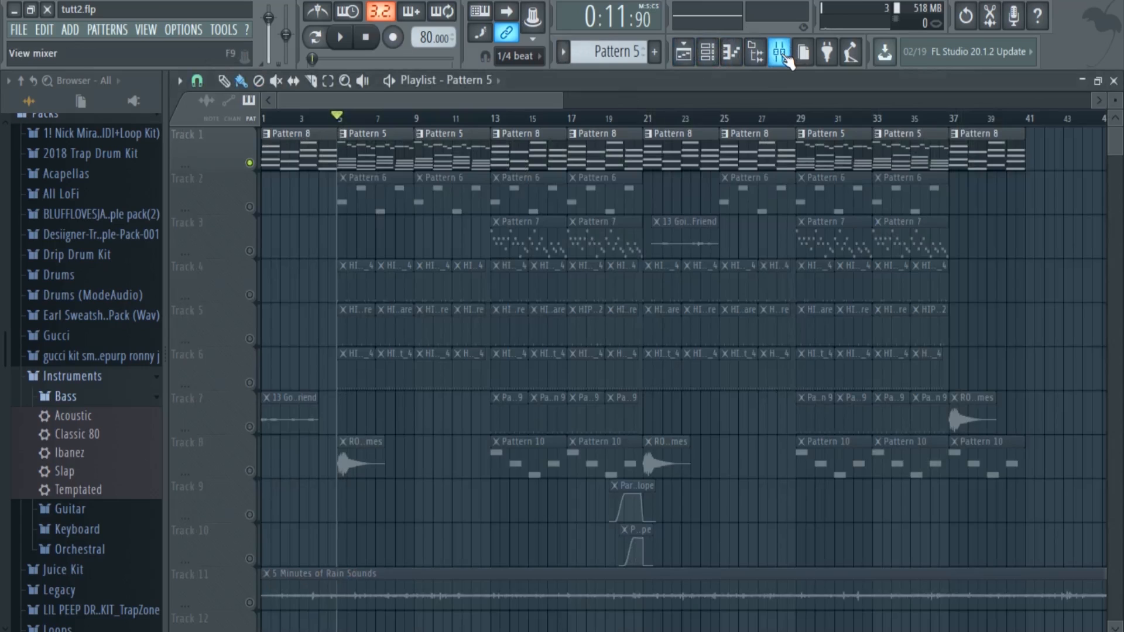
# - Inspect the Fruity parametric EQ 2 curve and the iZotope Vinyl settings on mixer insert 1 of tutt2.flp
pyautogui.click(784, 56)
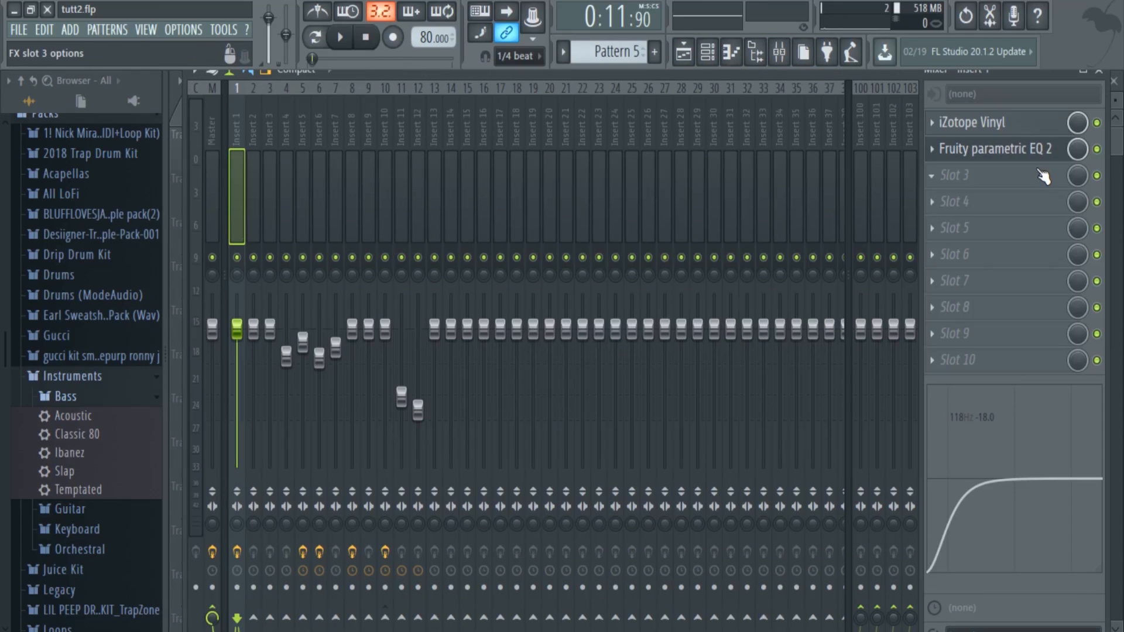
pyautogui.click(1005, 153)
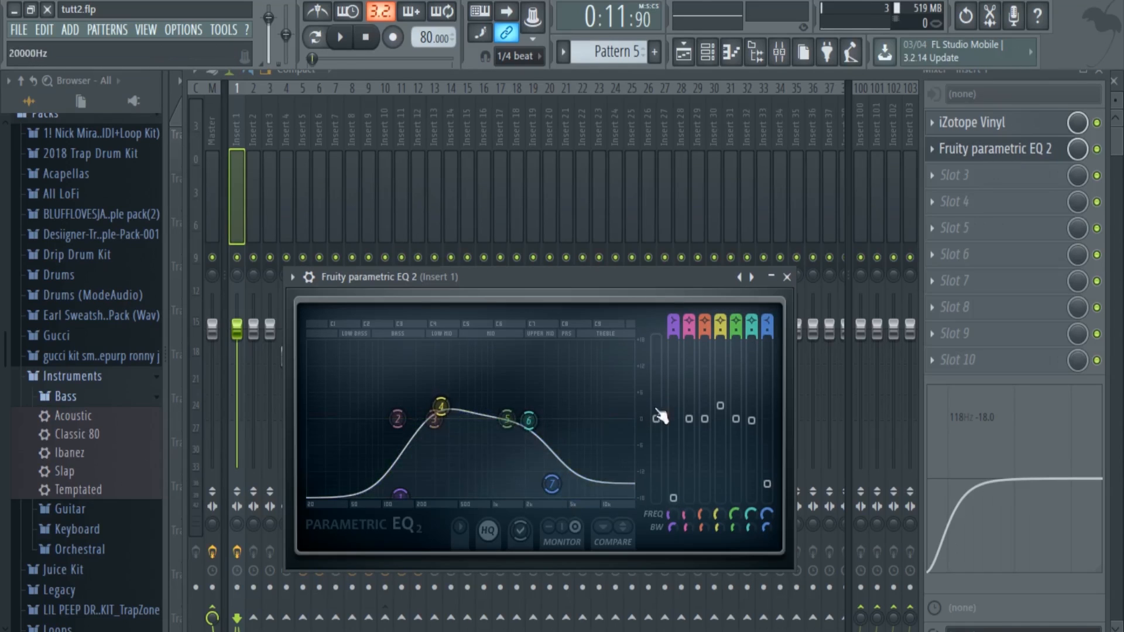
pyautogui.click(983, 122)
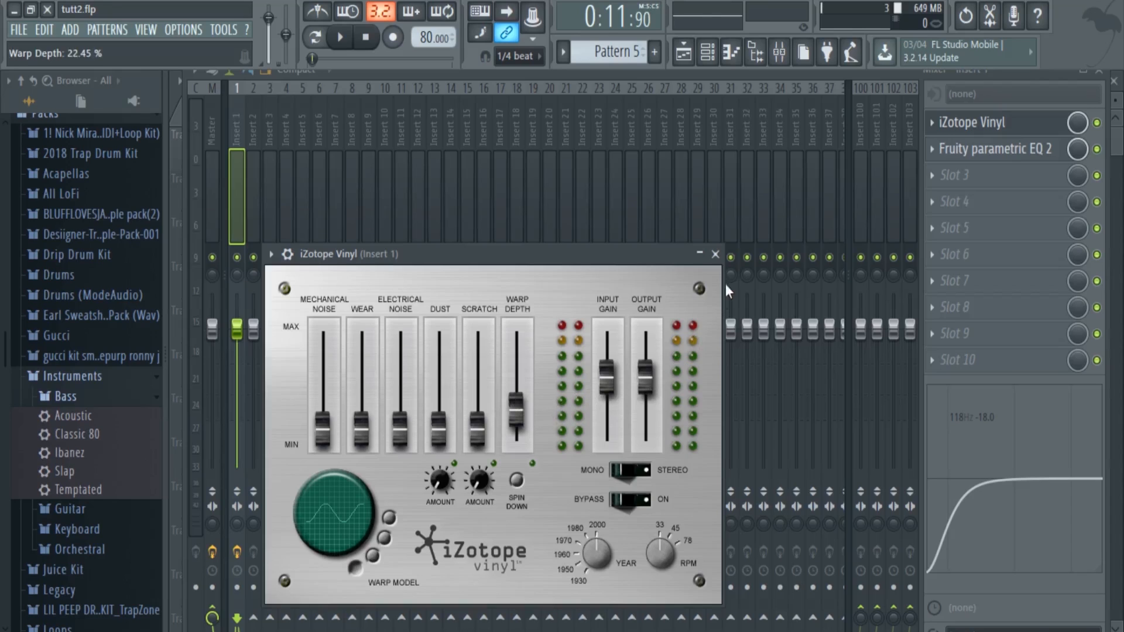
pyautogui.click(715, 254)
# - Play the soloed Track 1 patterns in the playlist from bar 5 to hear the processed part
pyautogui.press('F5')
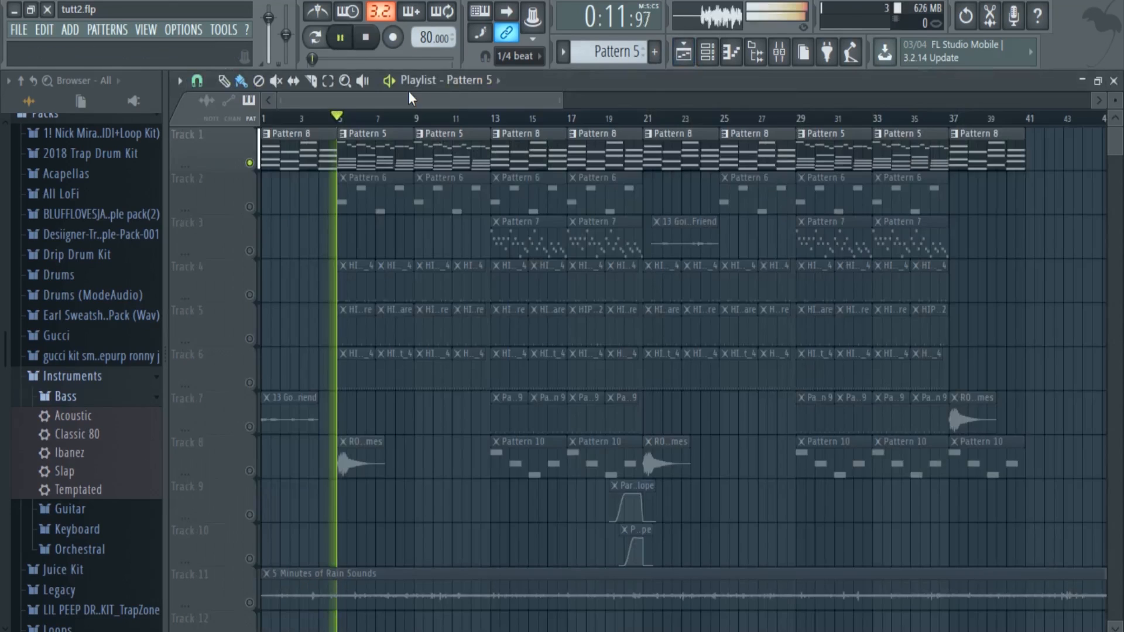
pyautogui.press('space')
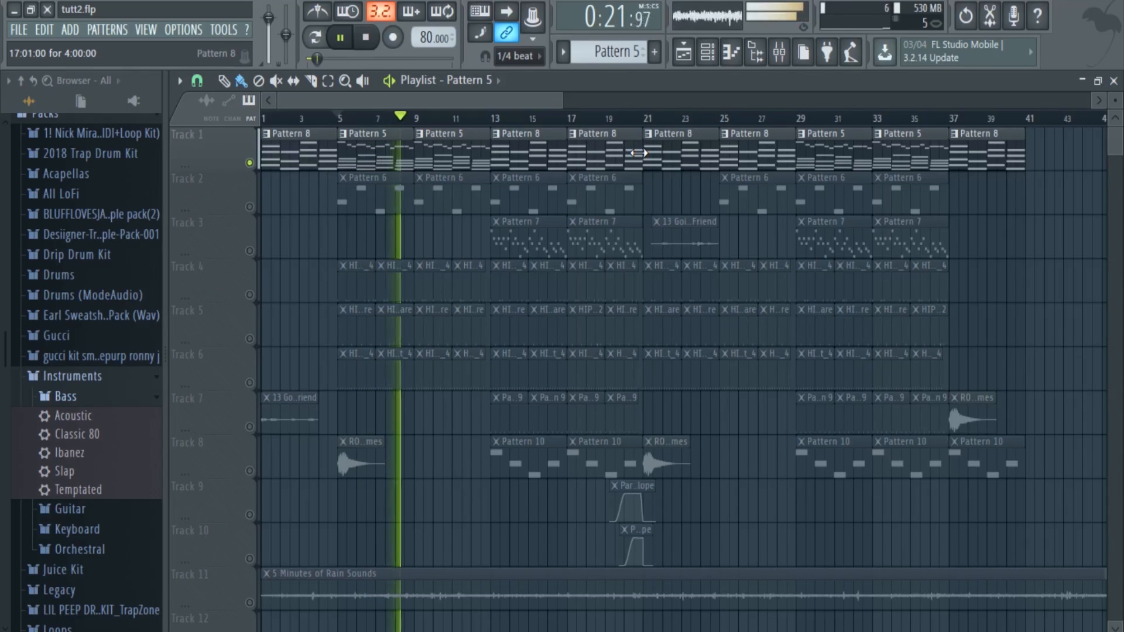
pyautogui.press('space')
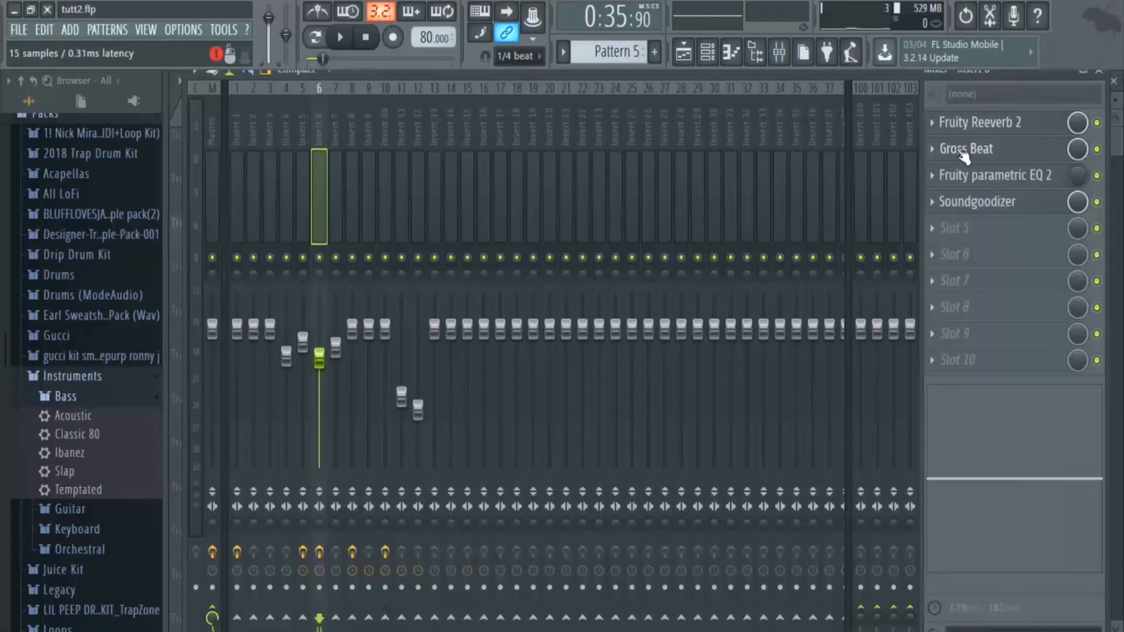
# - Inspect the 1/2 Speed time preset of Gross Beat on mixer insert 6 and return to the playlist
pyautogui.click(963, 150)
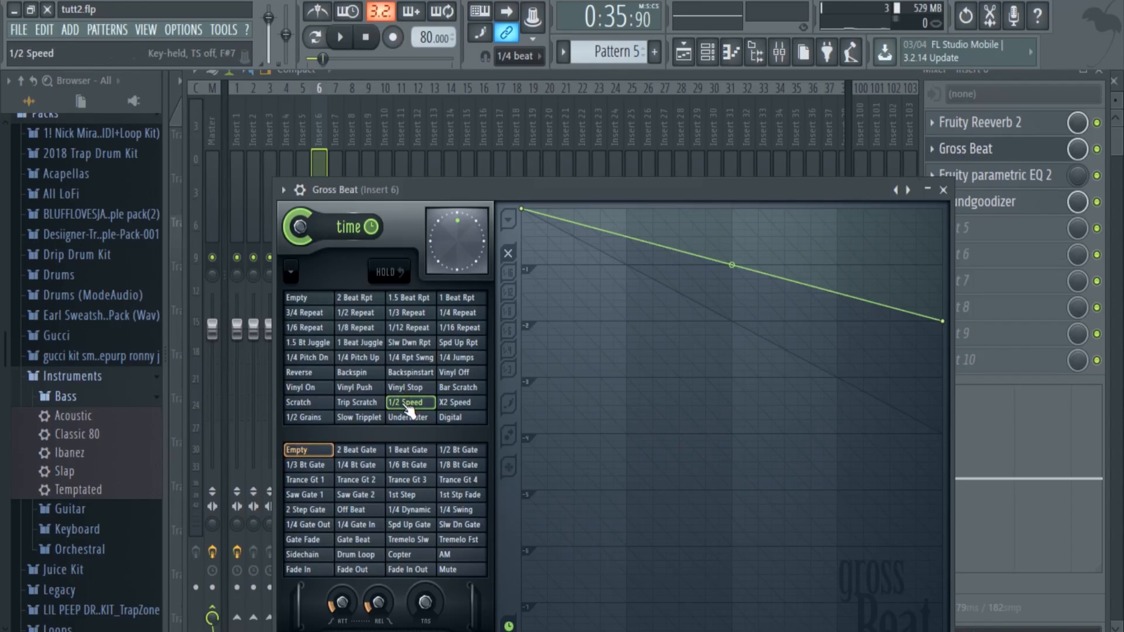
pyautogui.press('space')
pyautogui.click(685, 54)
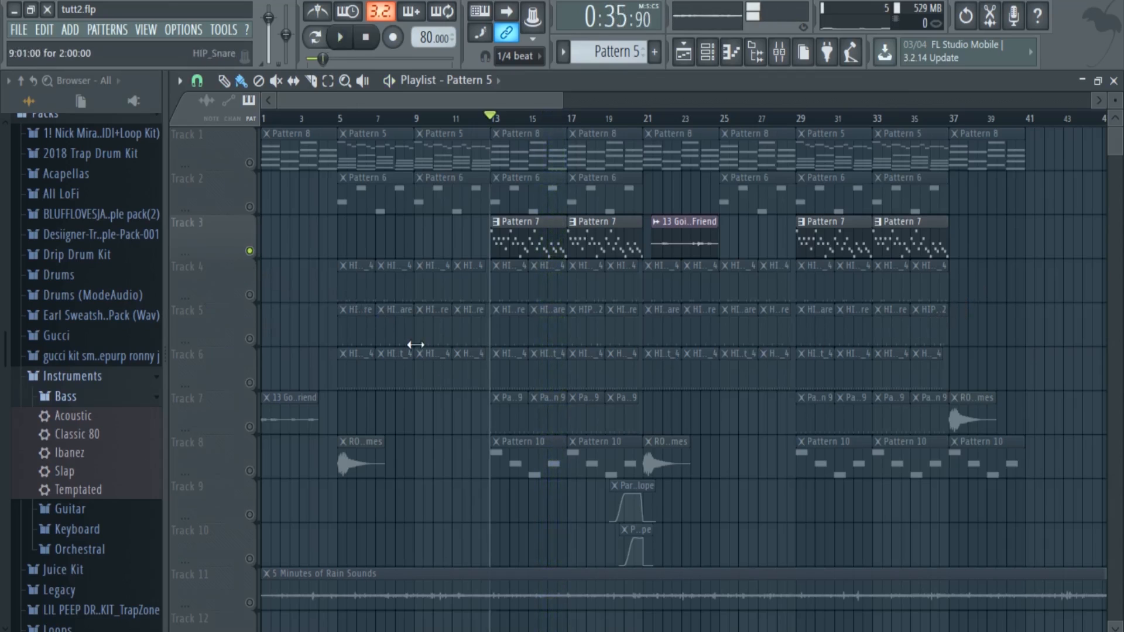
# - Examine the timing and velocities of the HIP_Hat_4 notes in the piano roll
pyautogui.click(398, 120)
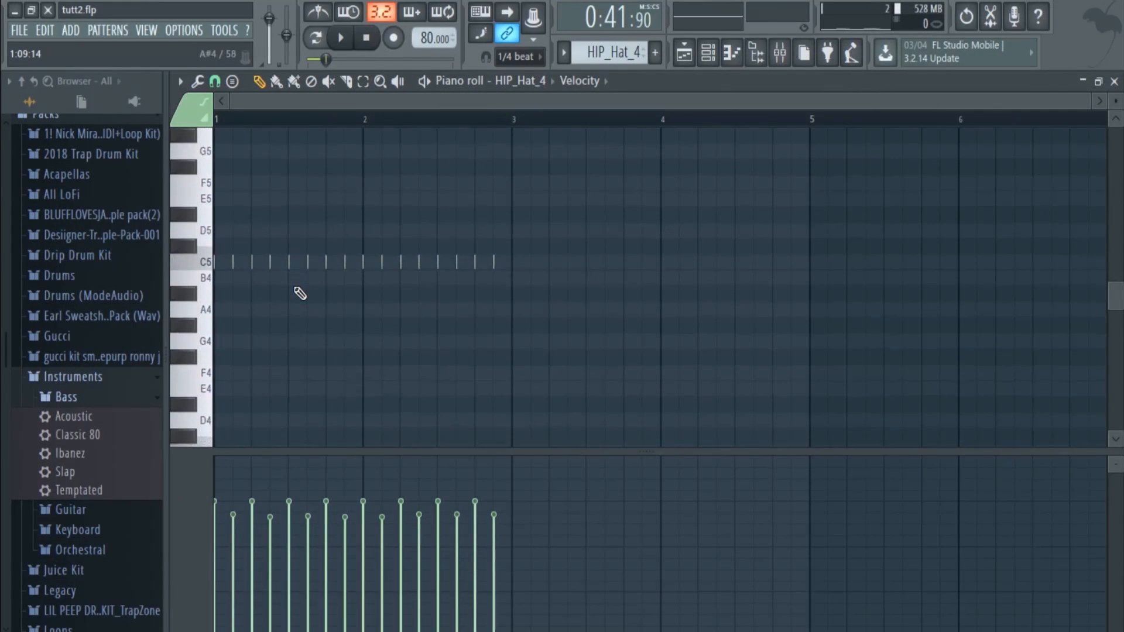
pyautogui.scroll(3, 300, 293)
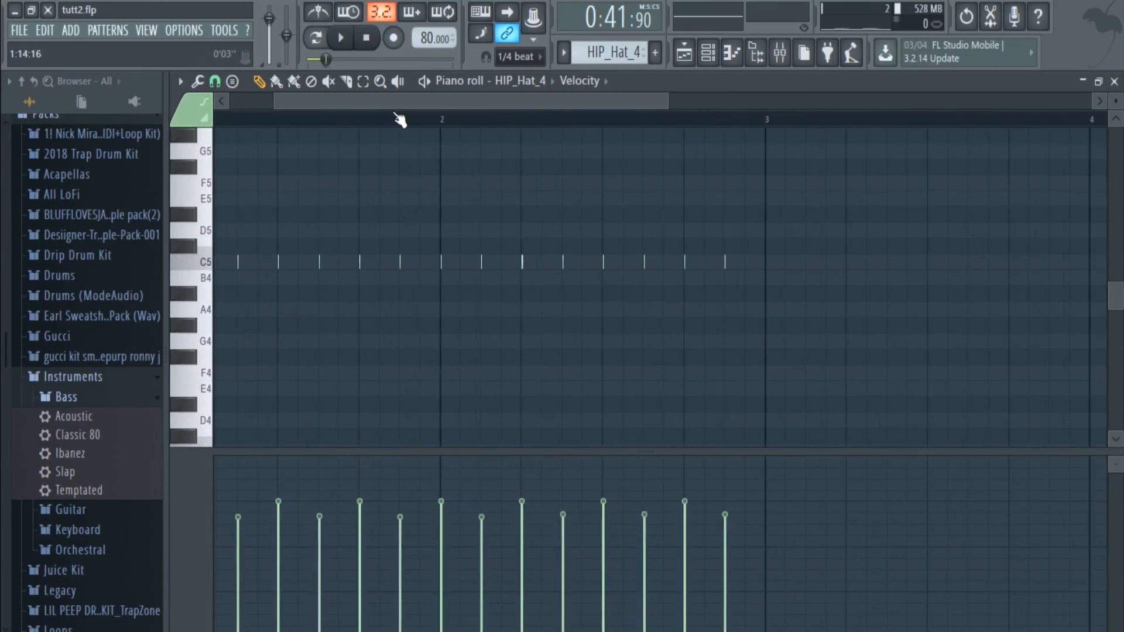
# - Play the kick, snare and hat tracks from bar 13 and unmute Track 7 with Pattern 9
pyautogui.scroll(5, 297, 292)
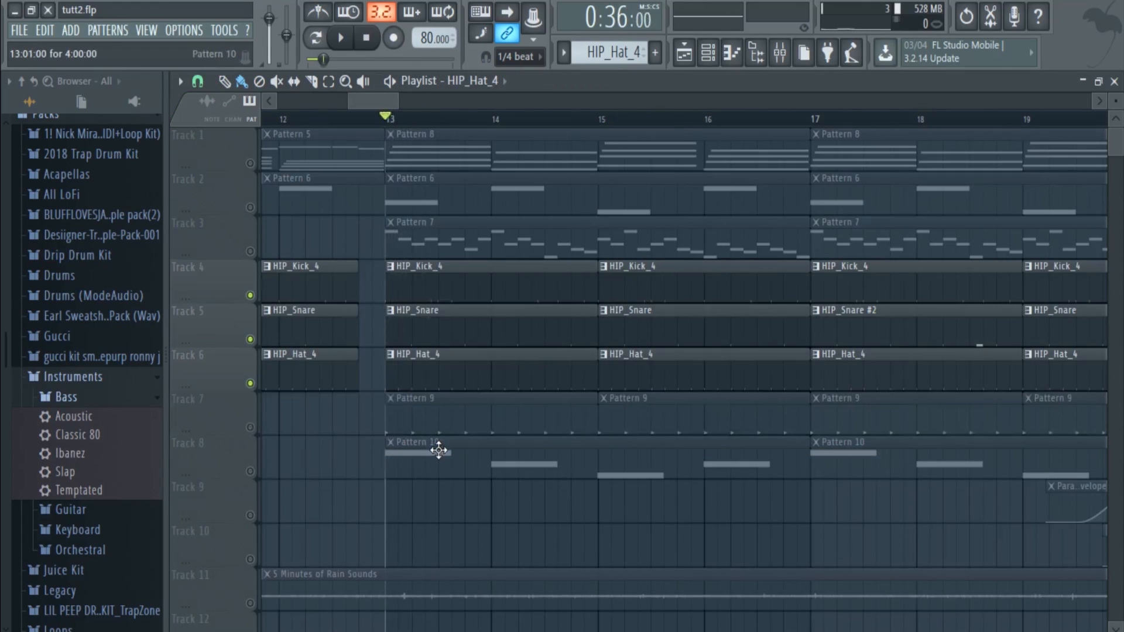
pyautogui.press('space')
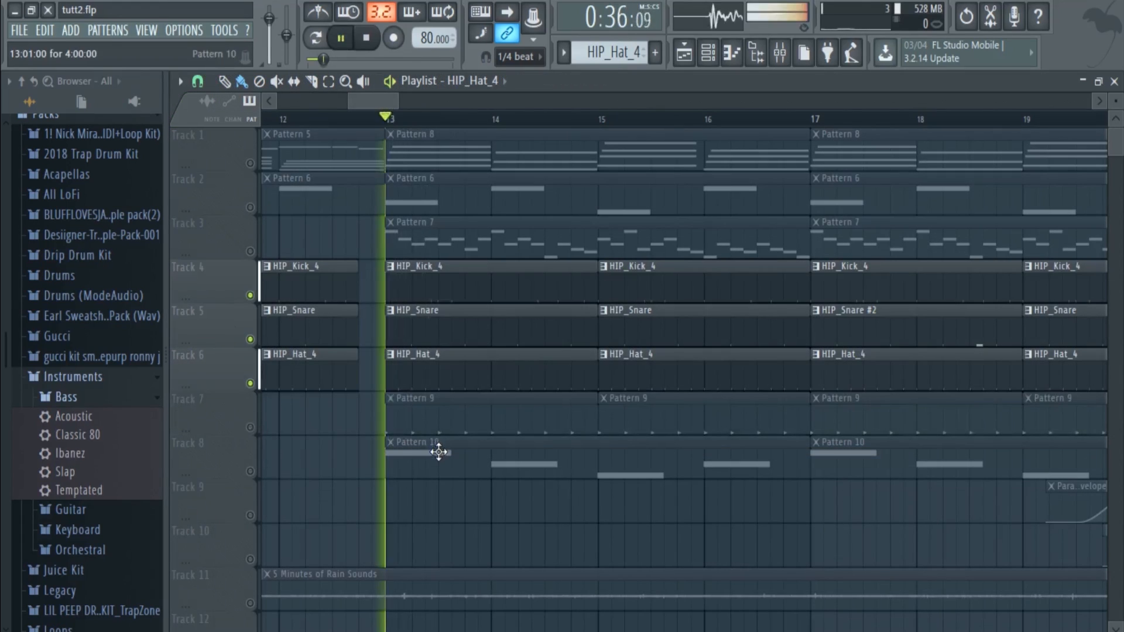
pyautogui.click(251, 429)
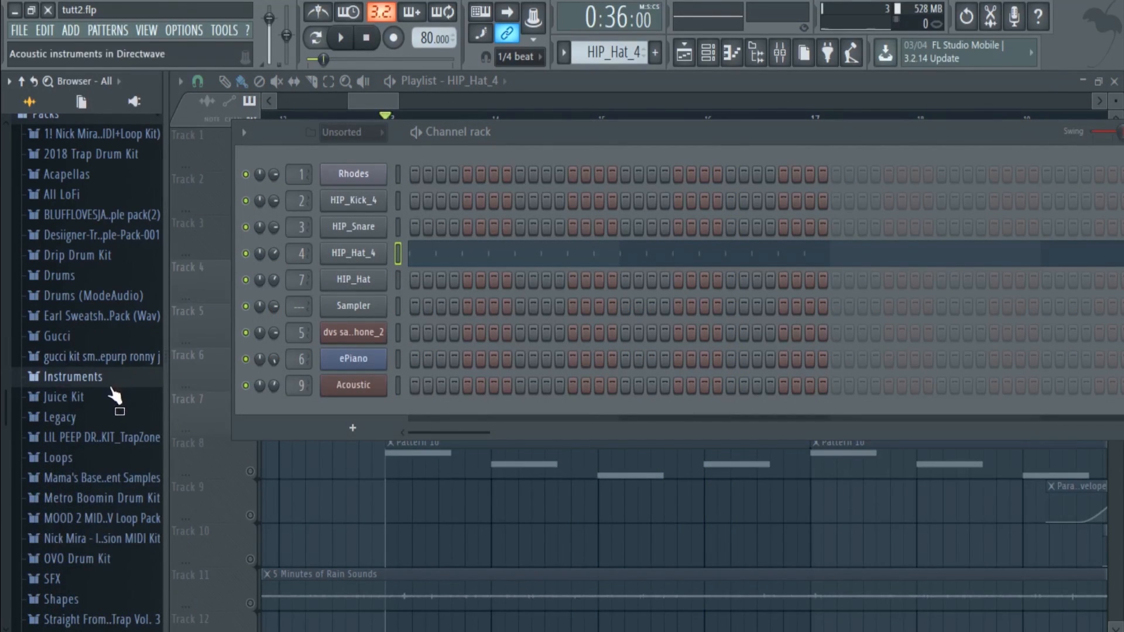
# - Locate the Acoustic instrument in the Bass folder of the Instruments pack and select the Acoustic channel
pyautogui.click(111, 385)
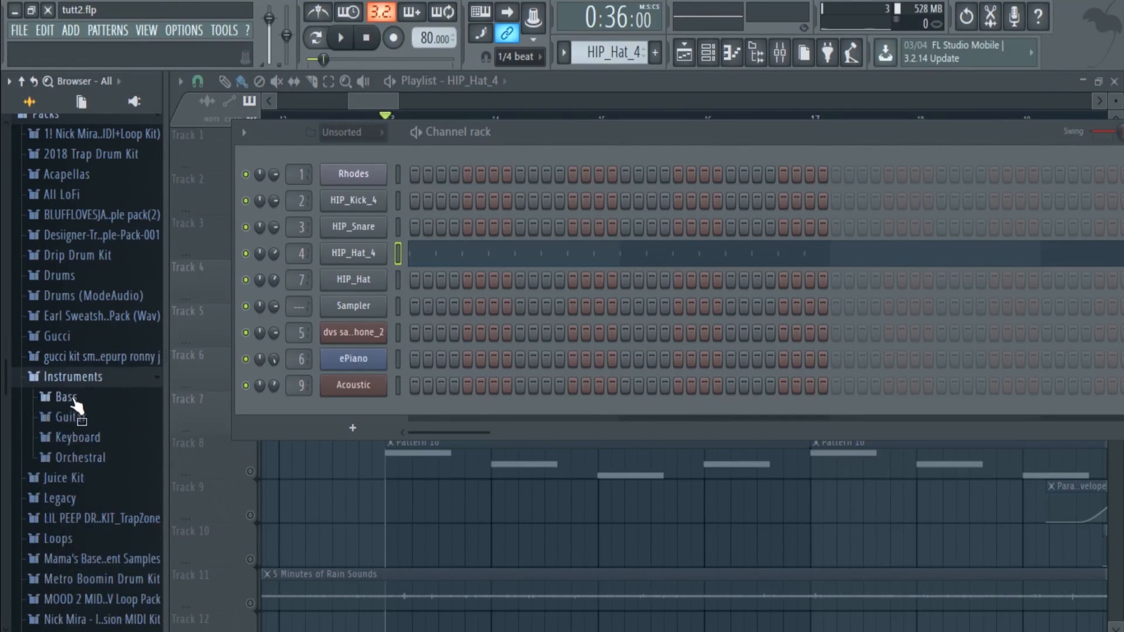
pyautogui.click(66, 398)
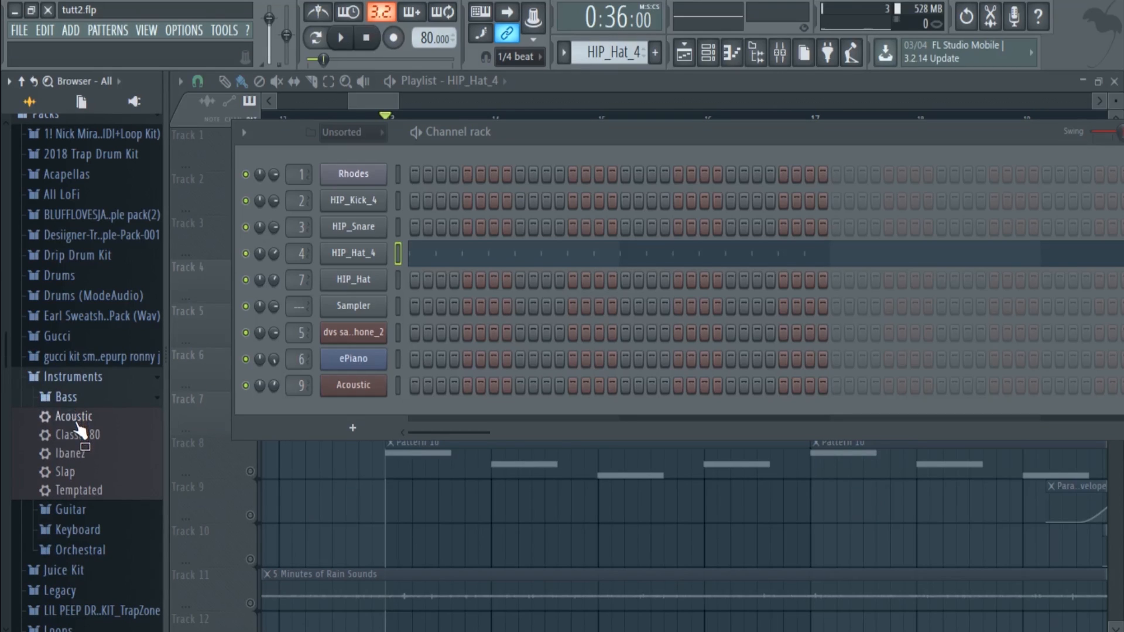
pyautogui.moveTo(311, 392); pyautogui.dragTo(339, 386)
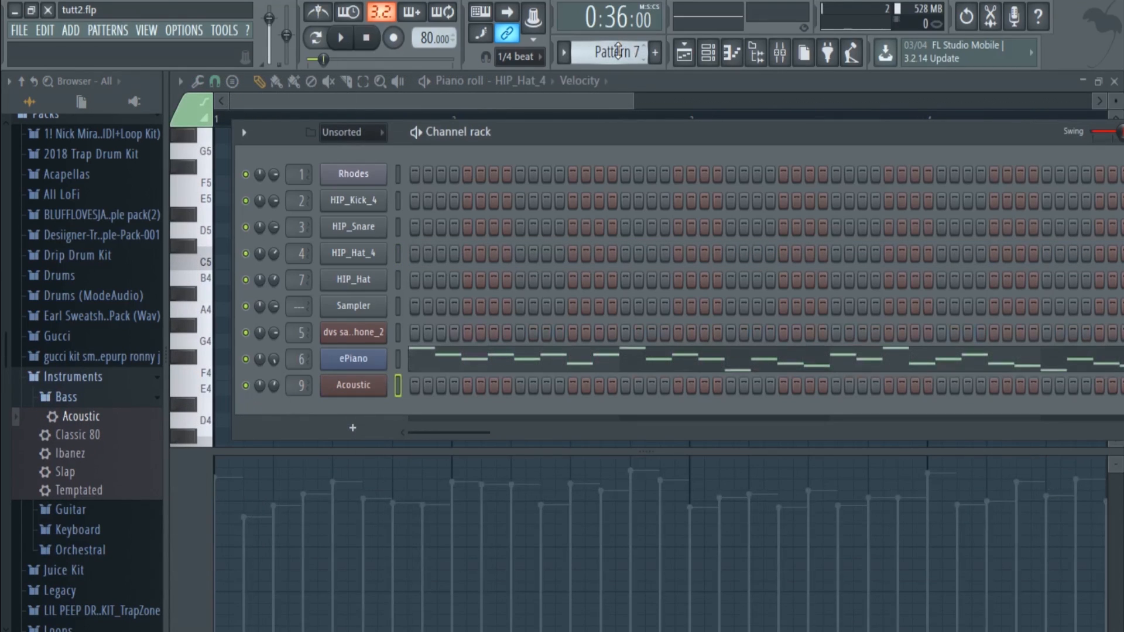
# - Open Pattern 10's Acoustic bass notes in the piano roll and play them through
pyautogui.scroll(-2, 618, 52)
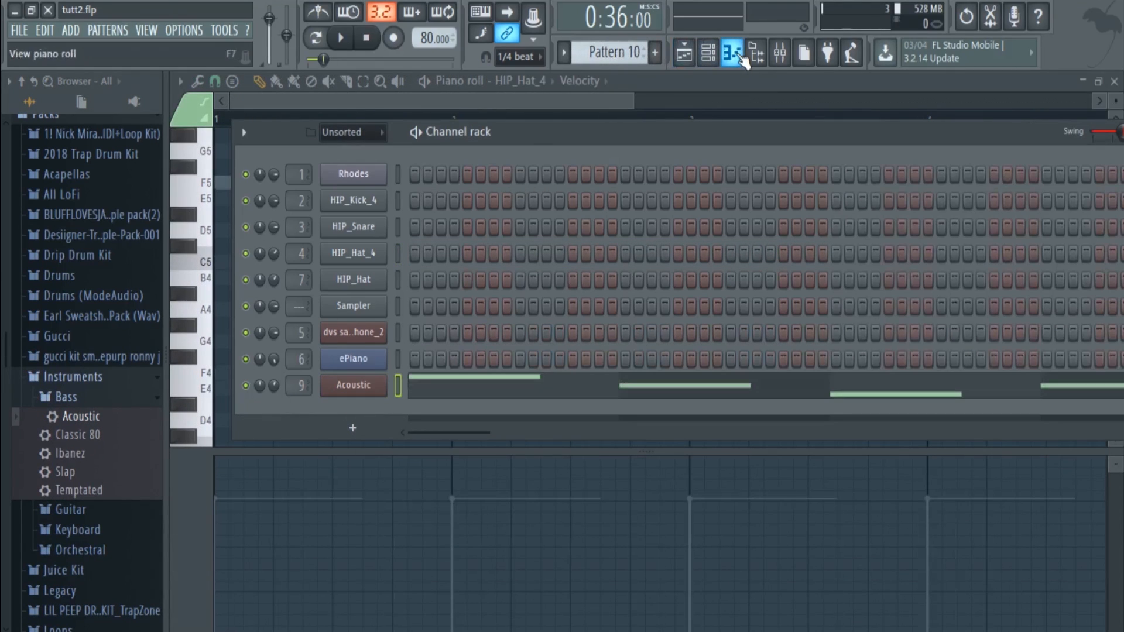
pyautogui.click(730, 56)
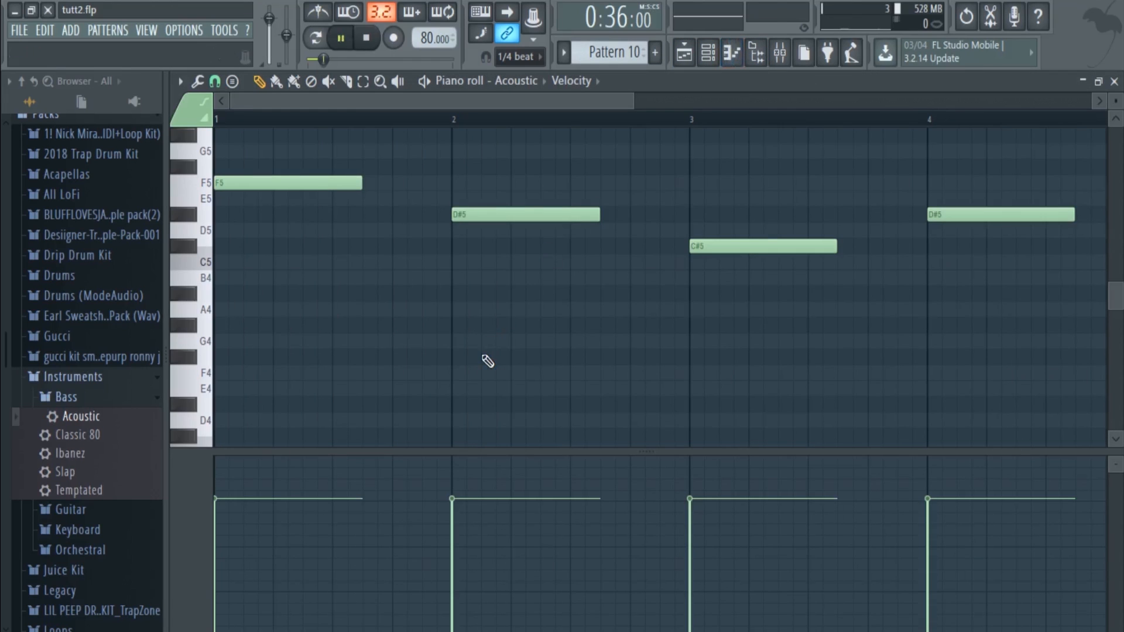
pyautogui.scroll(-2, 488, 361)
pyautogui.scroll(5, 488, 361)
pyautogui.scroll(-3, 487, 361)
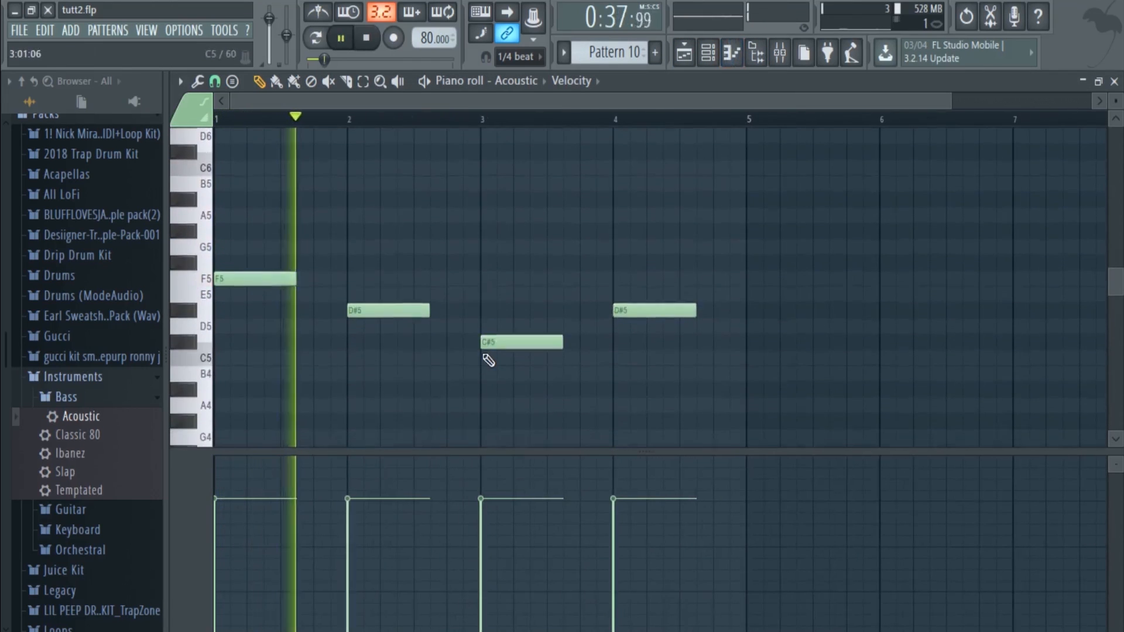
pyautogui.scroll(-1, 488, 360)
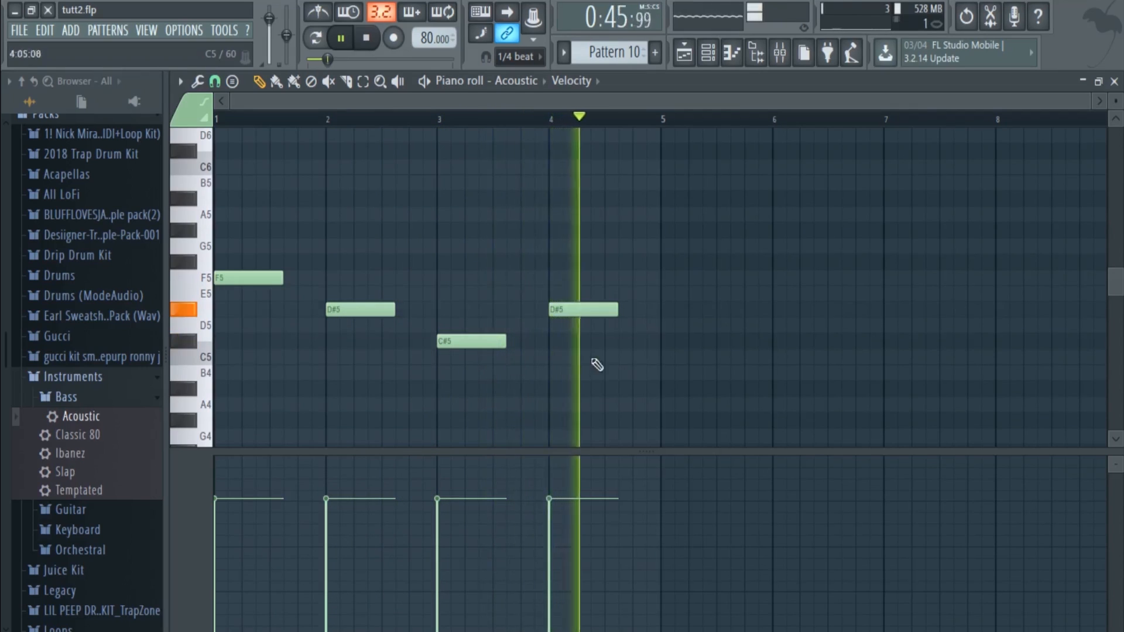
pyautogui.press('space')
# - Unmute Track 8 with Pattern 10 in the playlist and play the arrangement from bar 13 with the bass included
pyautogui.click(684, 53)
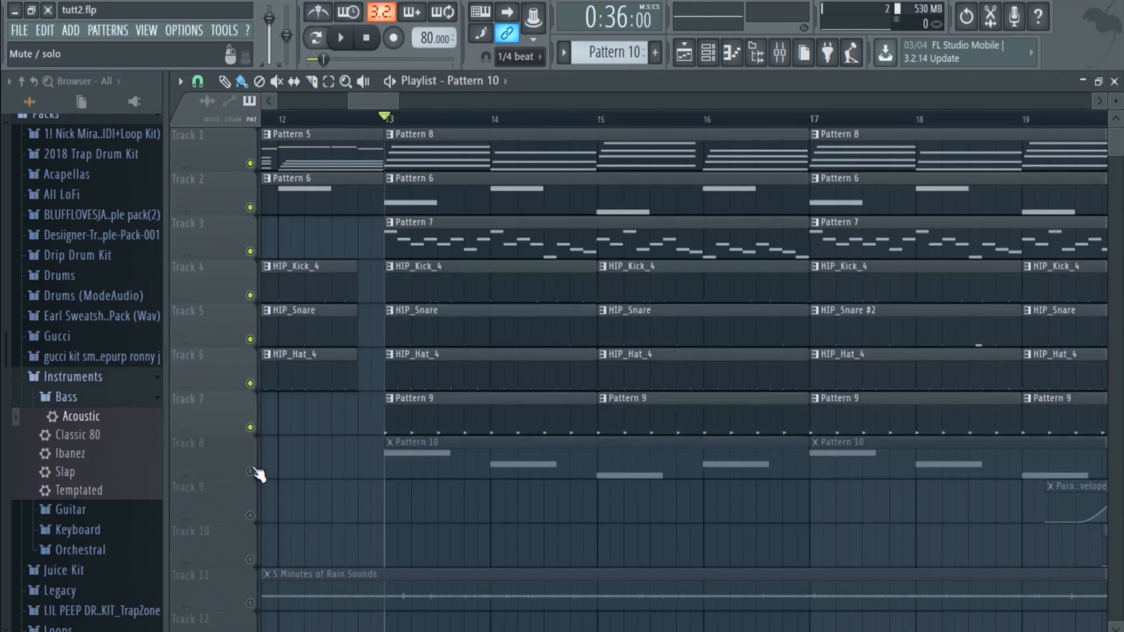
pyautogui.click(252, 471)
pyautogui.press('space')
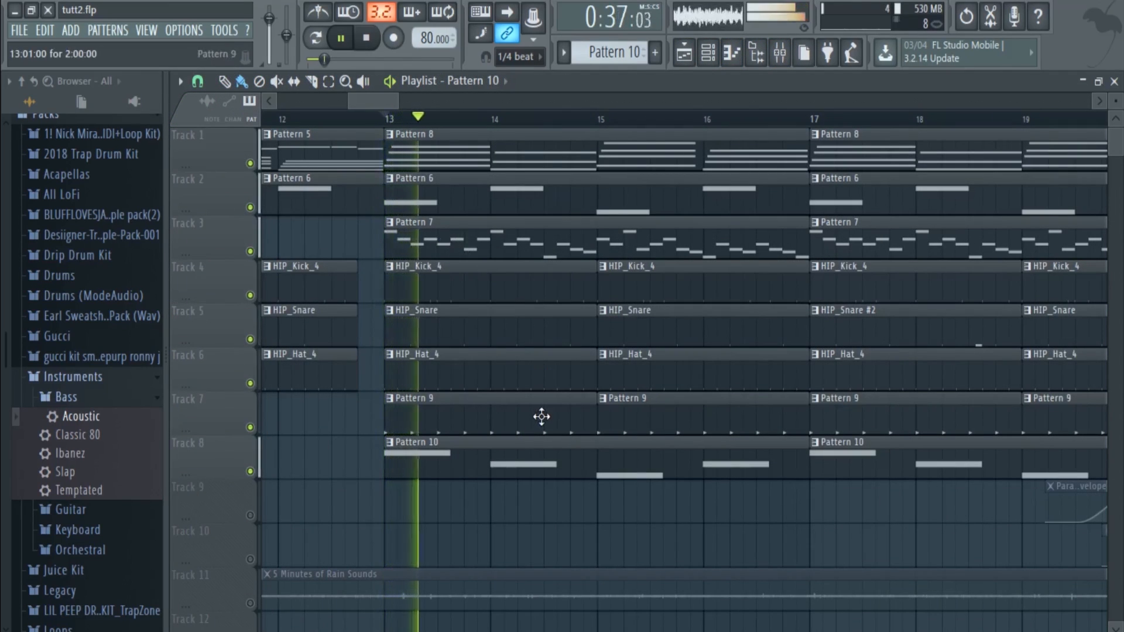
pyautogui.scroll(-2, 542, 416)
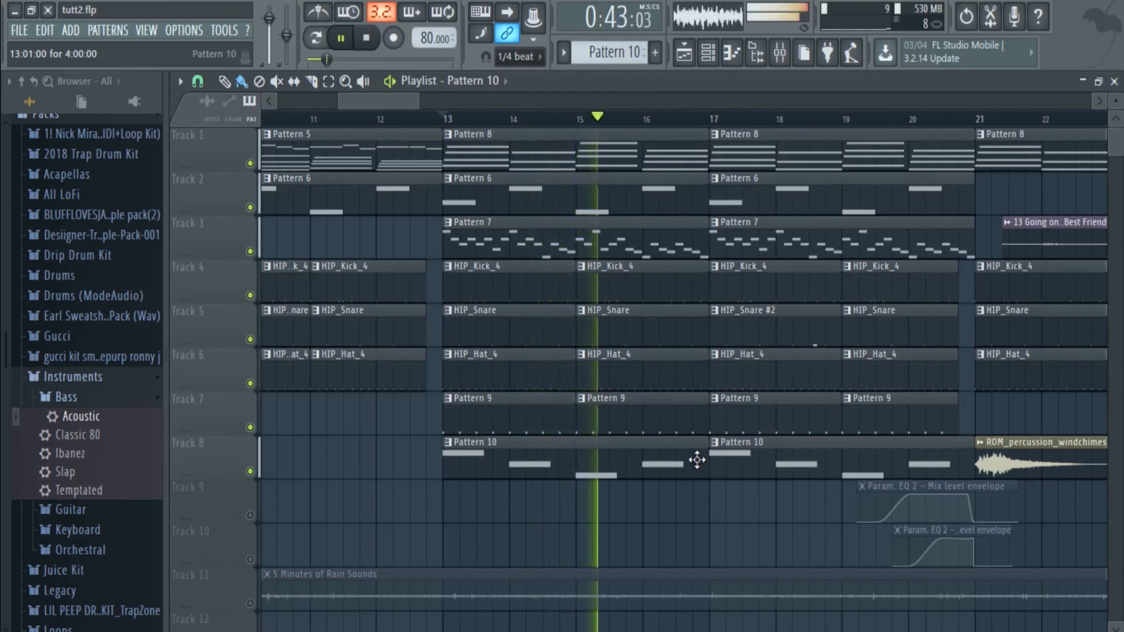
pyautogui.moveTo(382, 99); pyautogui.dragTo(396, 109)
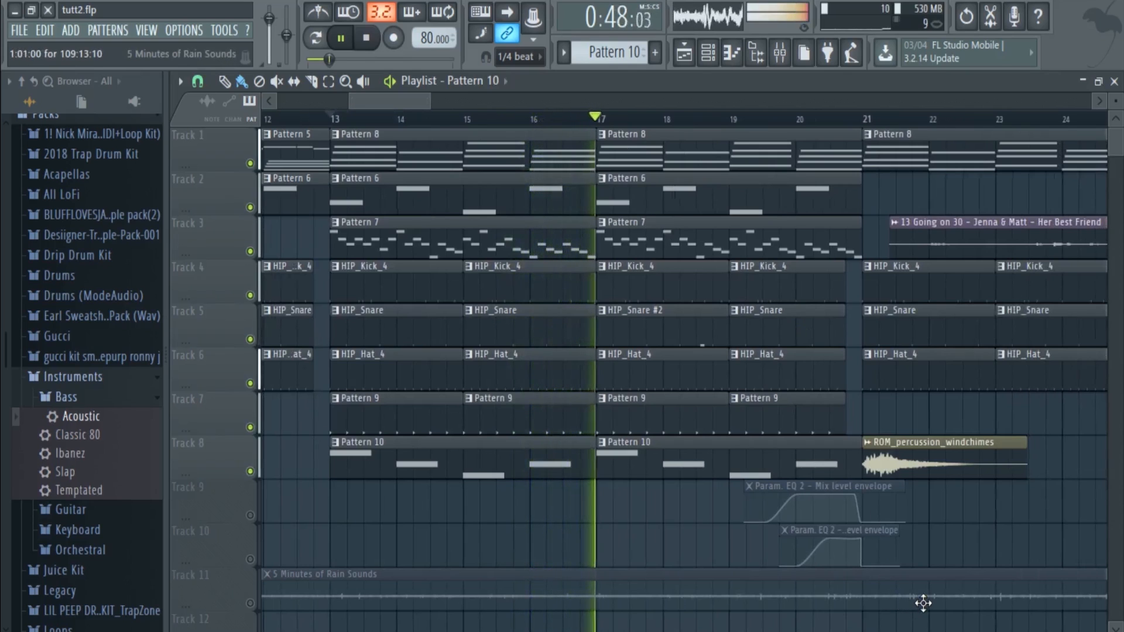
# - Play the bars leading into bar 21 with the Param. EQ 2 mix level envelopes on Tracks 9 and 10 active
pyautogui.press('space')
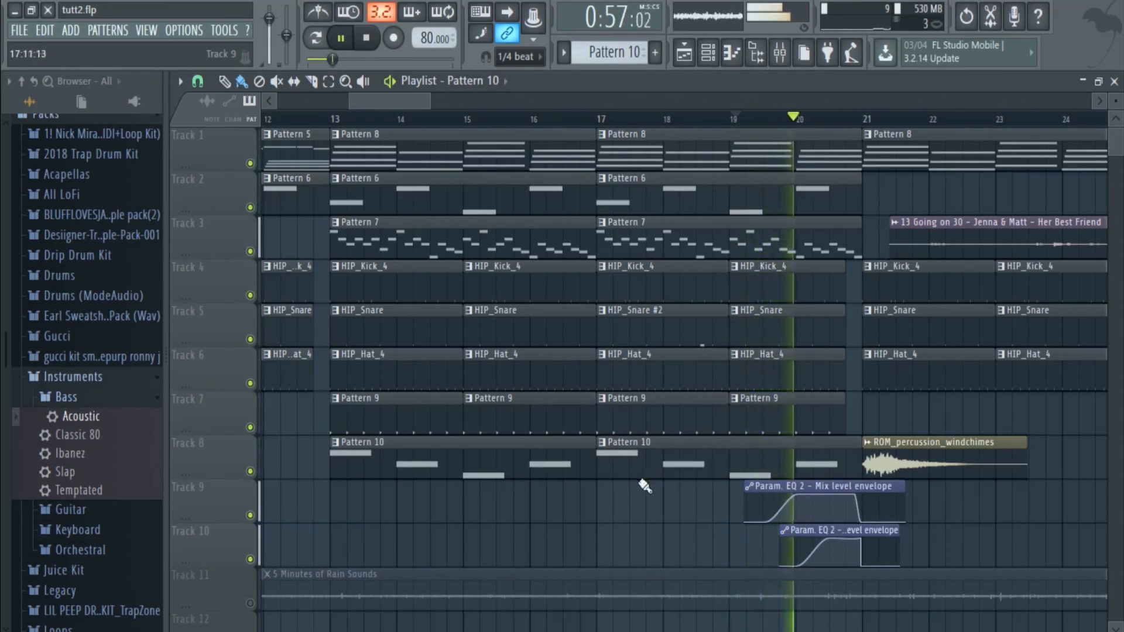
pyautogui.scroll(3, 893, 515)
pyautogui.scroll(2, 902, 509)
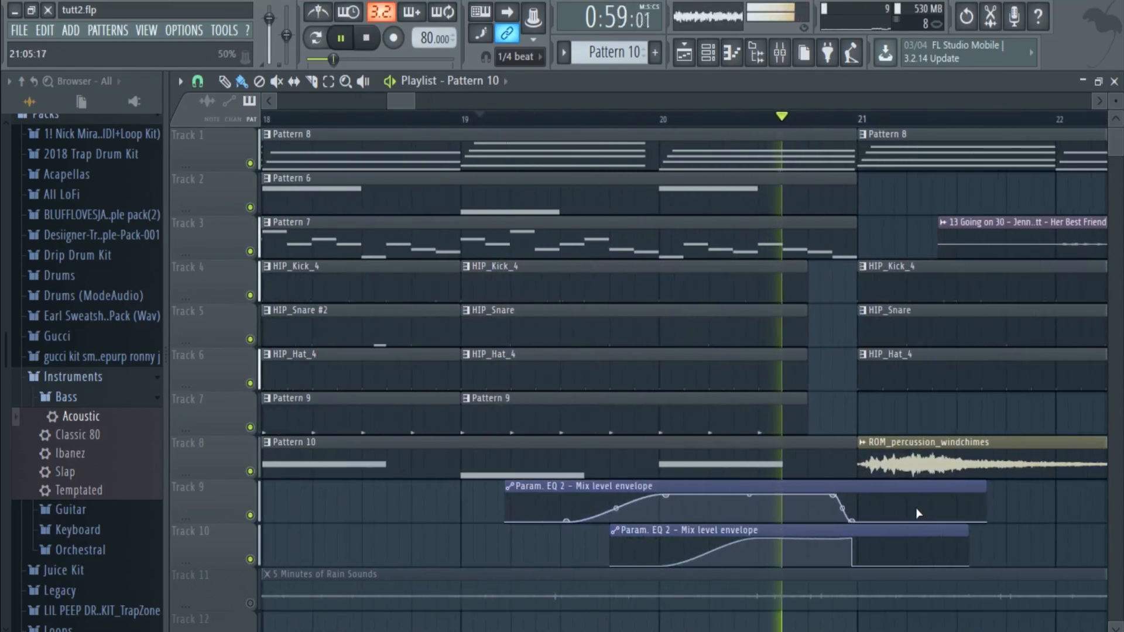
pyautogui.press('space')
# - Open Fruity parametric EQ 2 on mixer insert 10 to inspect its band curve
pyautogui.click(781, 56)
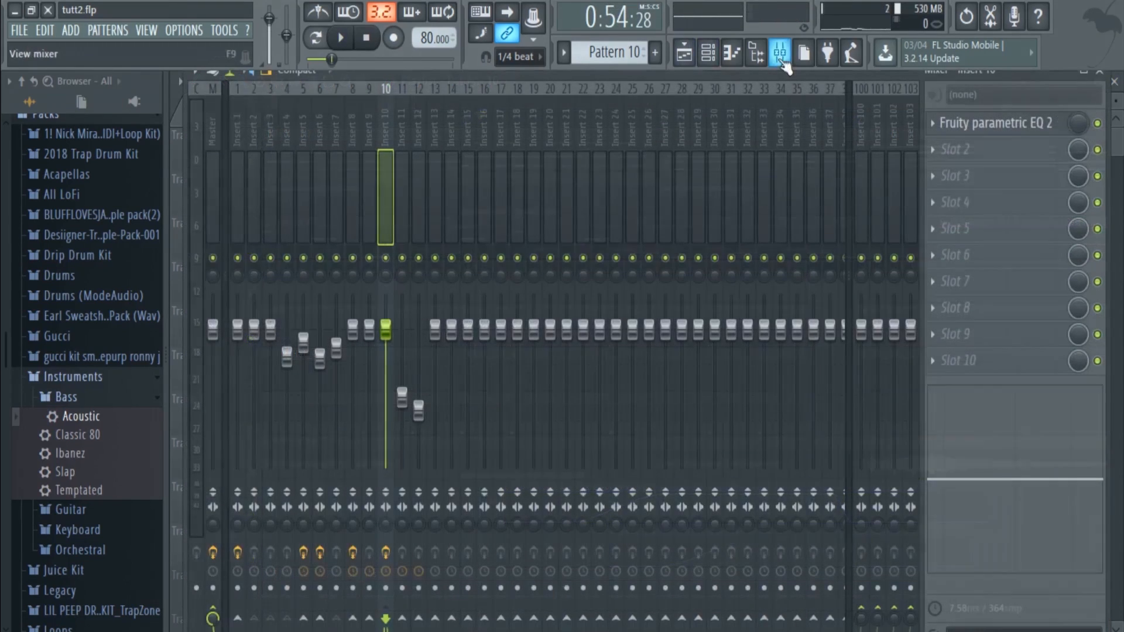
pyautogui.click(355, 116)
pyautogui.click(389, 111)
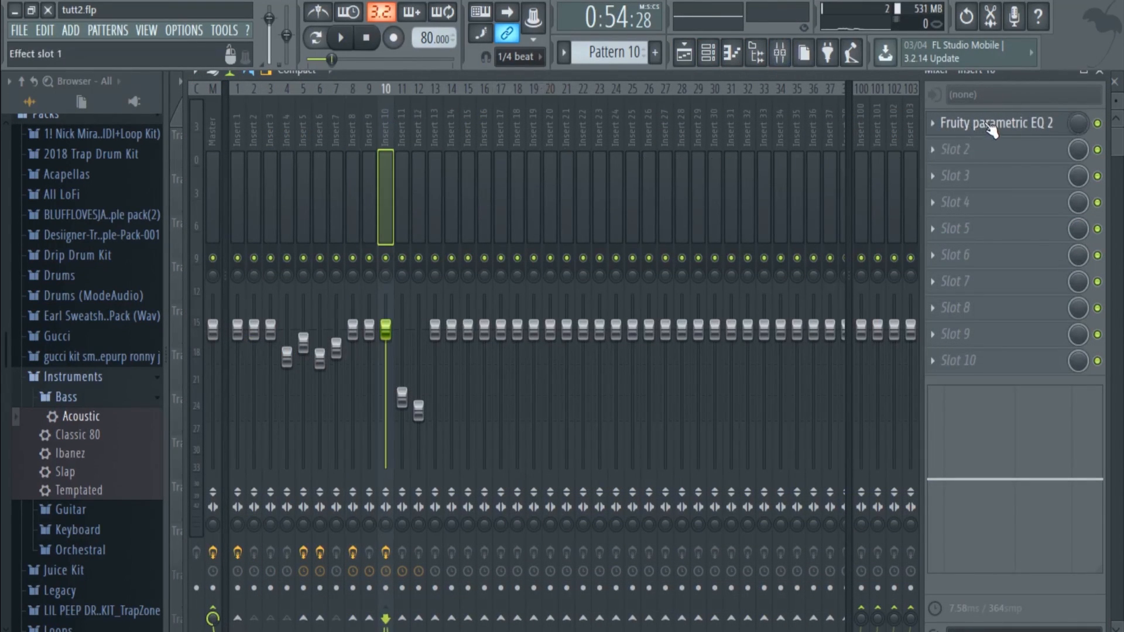
pyautogui.click(953, 133)
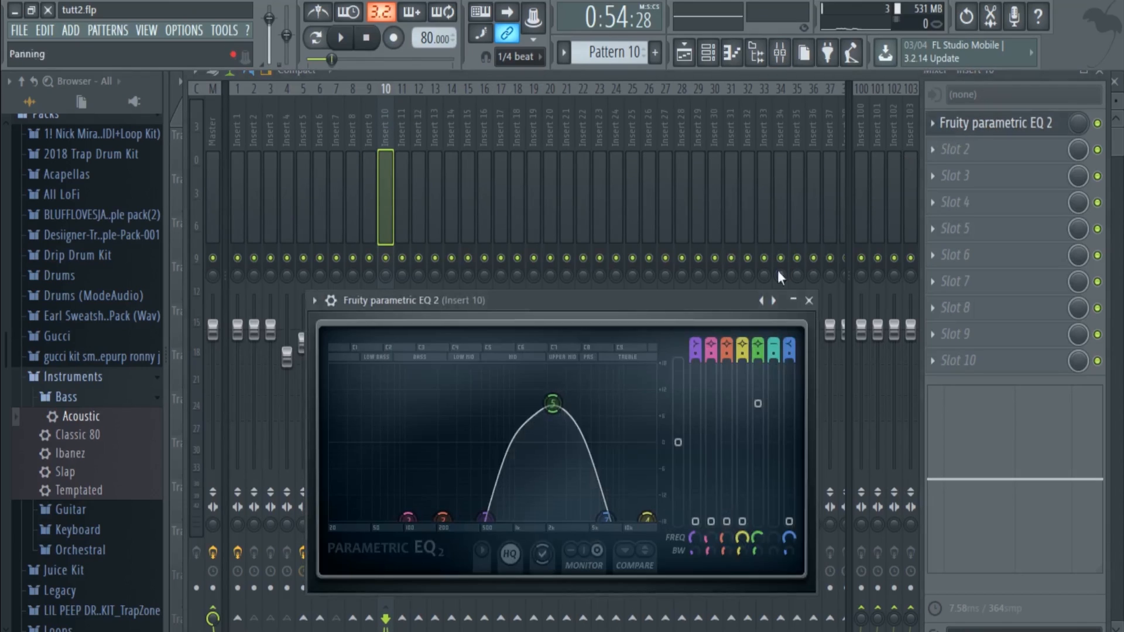
# - Browse Fruity parametric EQ 2's presets on mixer insert 10 and bring up the automation options for its mix level
pyautogui.click(775, 301)
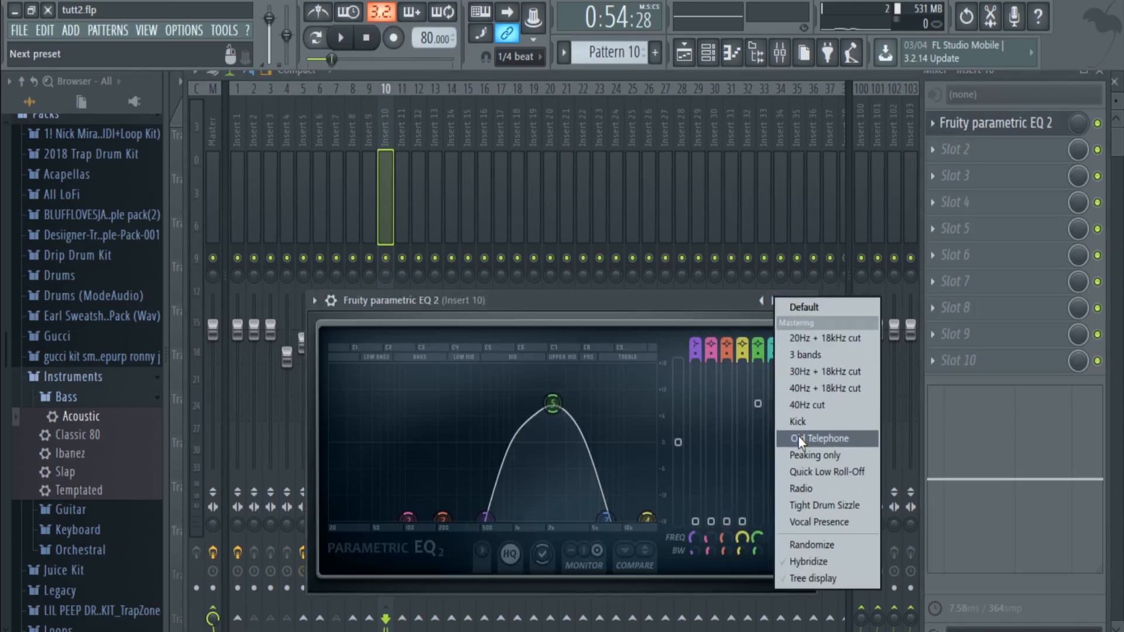
pyautogui.click(968, 117)
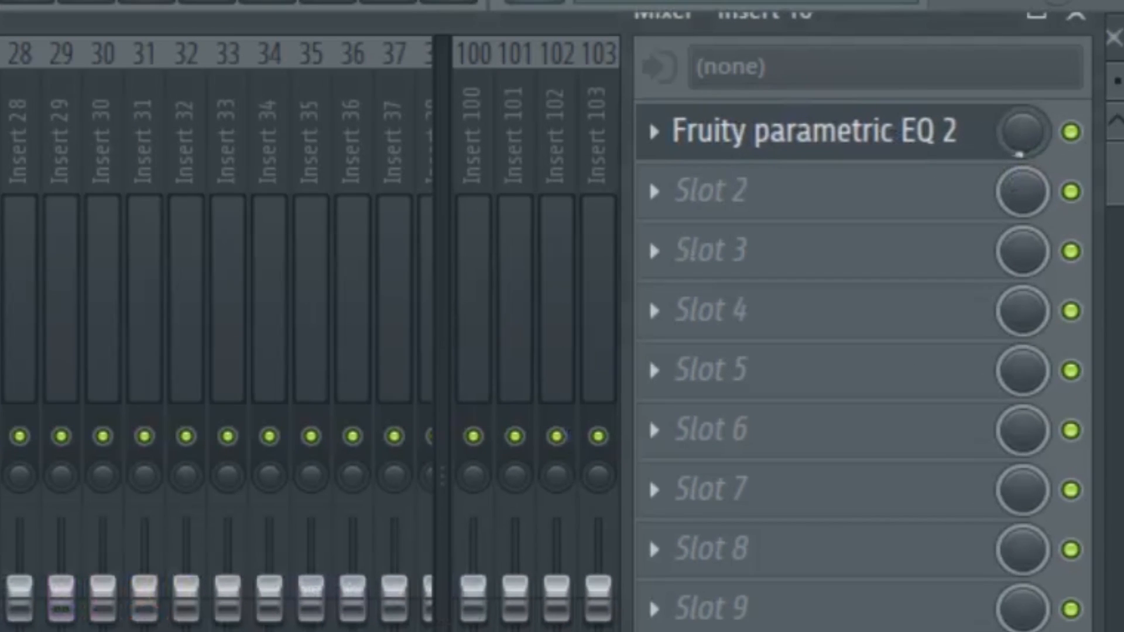
pyautogui.rightClick(1023, 148)
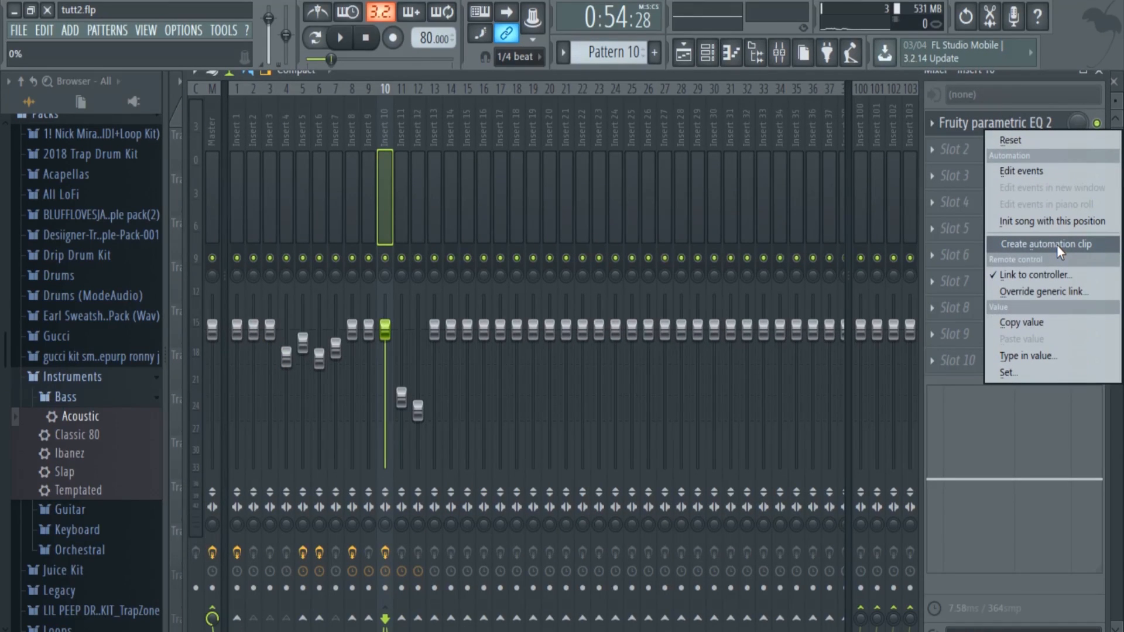
# - Play the playlist from bar 19 towards bar 21 with both Param. EQ 2 mix level envelopes active
pyautogui.click(684, 54)
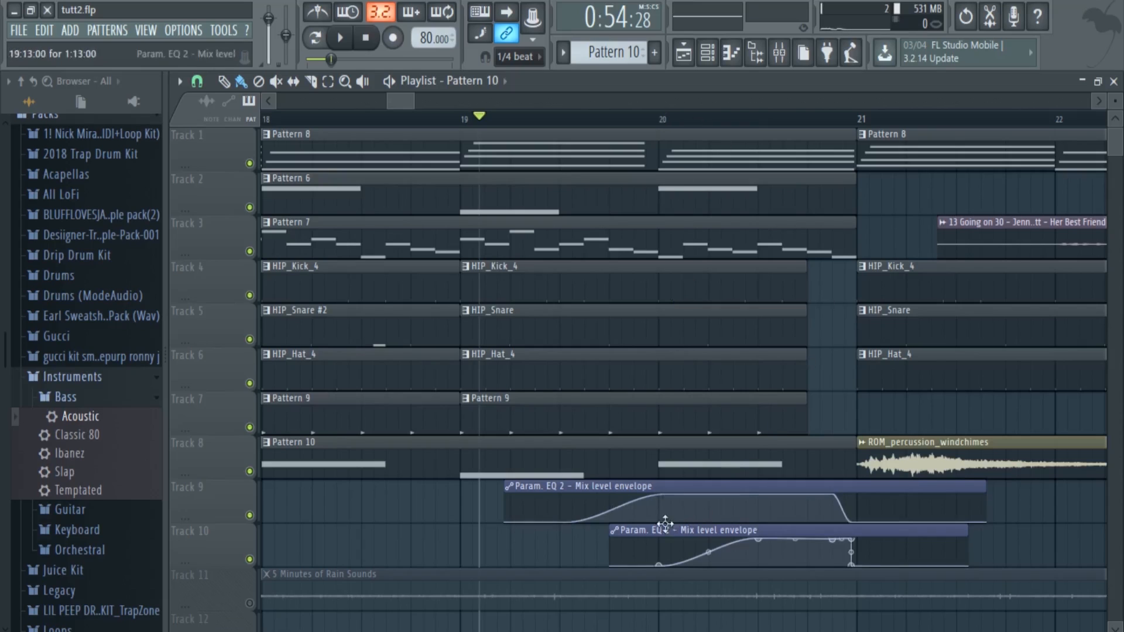
pyautogui.press('space')
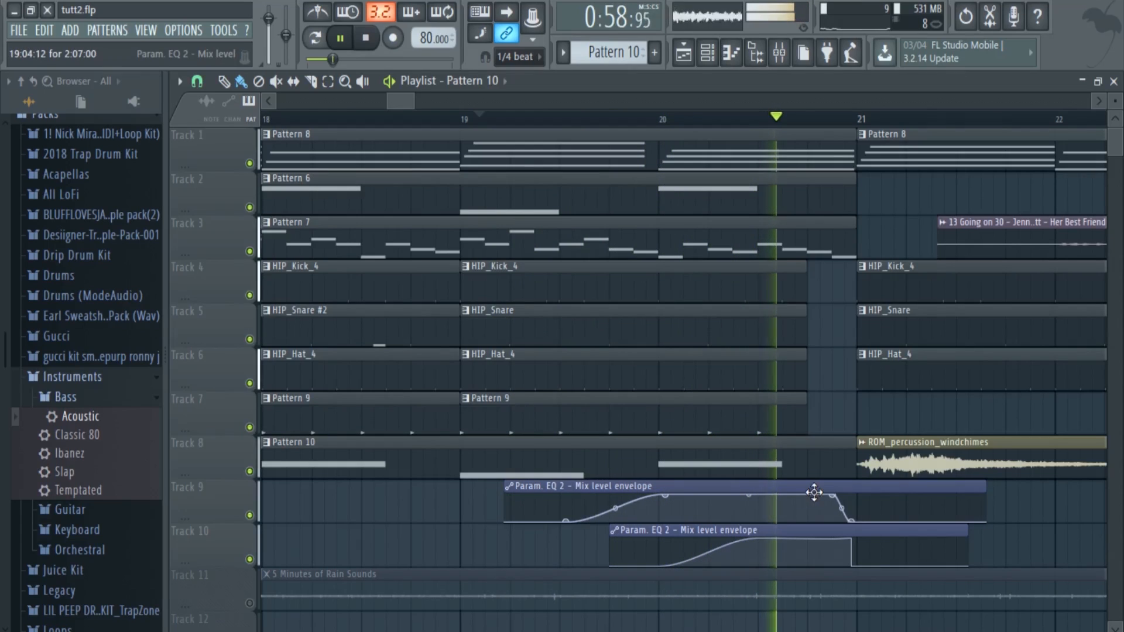
pyautogui.press('space')
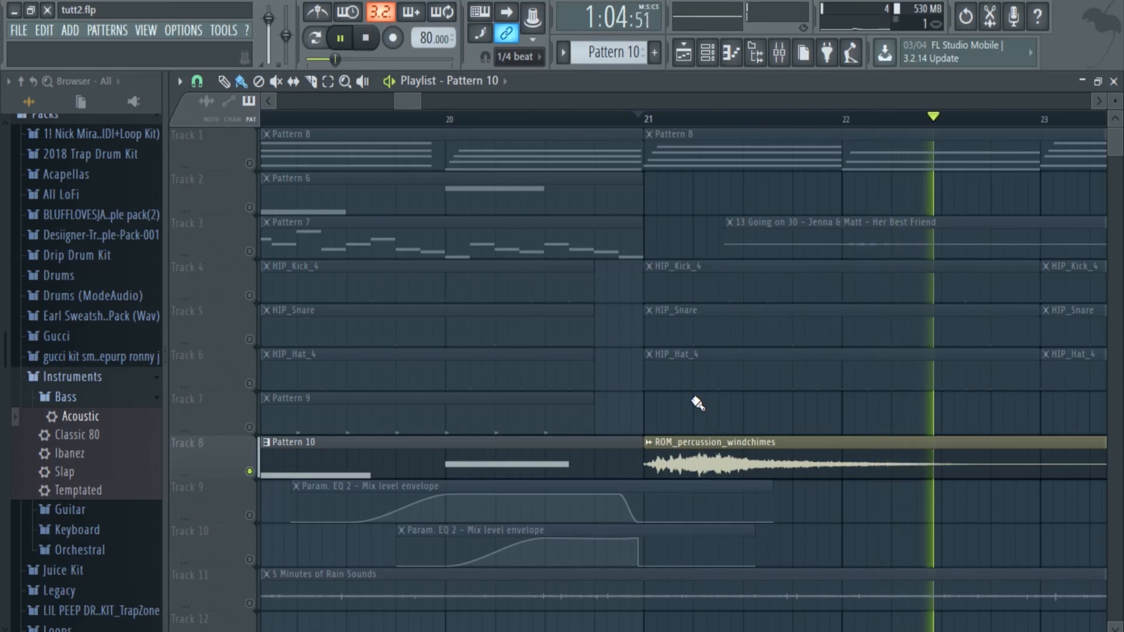
# - Listen to the soloed ROM_percussion_windchimes clip on Track 8 and the 5 Minutes of Rain Sounds clip on Track 11 from bar 21
pyautogui.press('space')
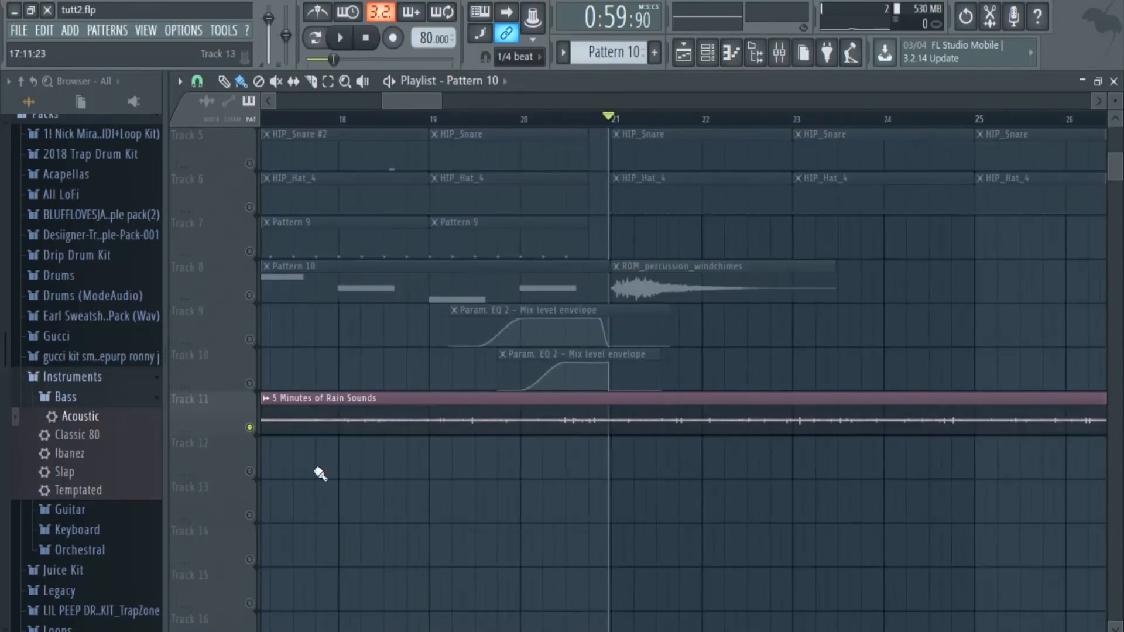
pyautogui.press('space')
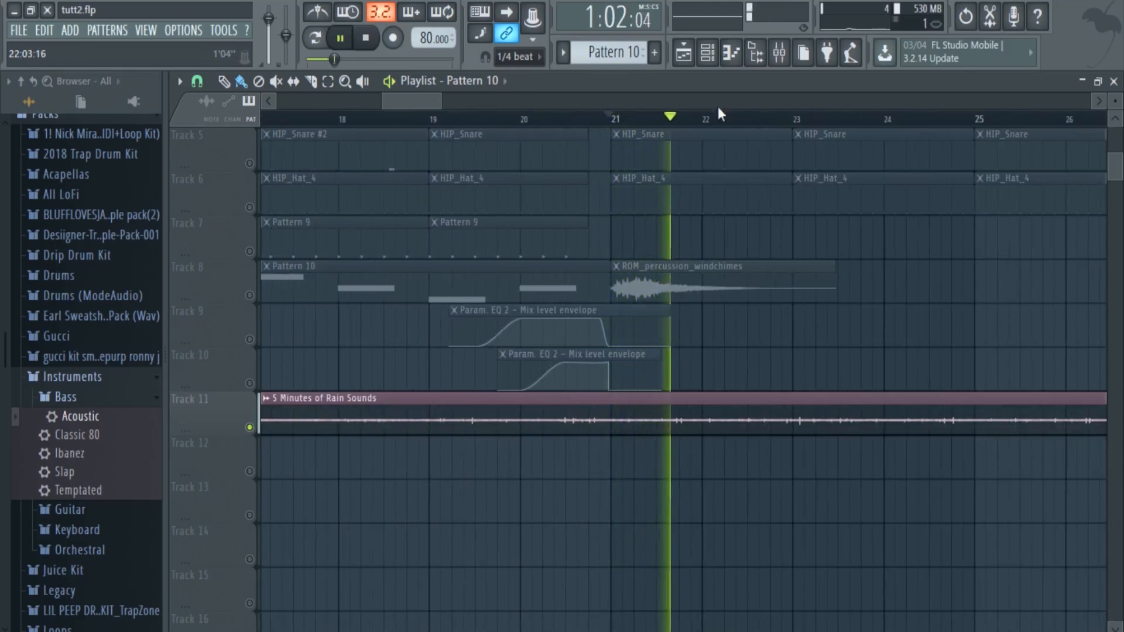
pyautogui.click(707, 53)
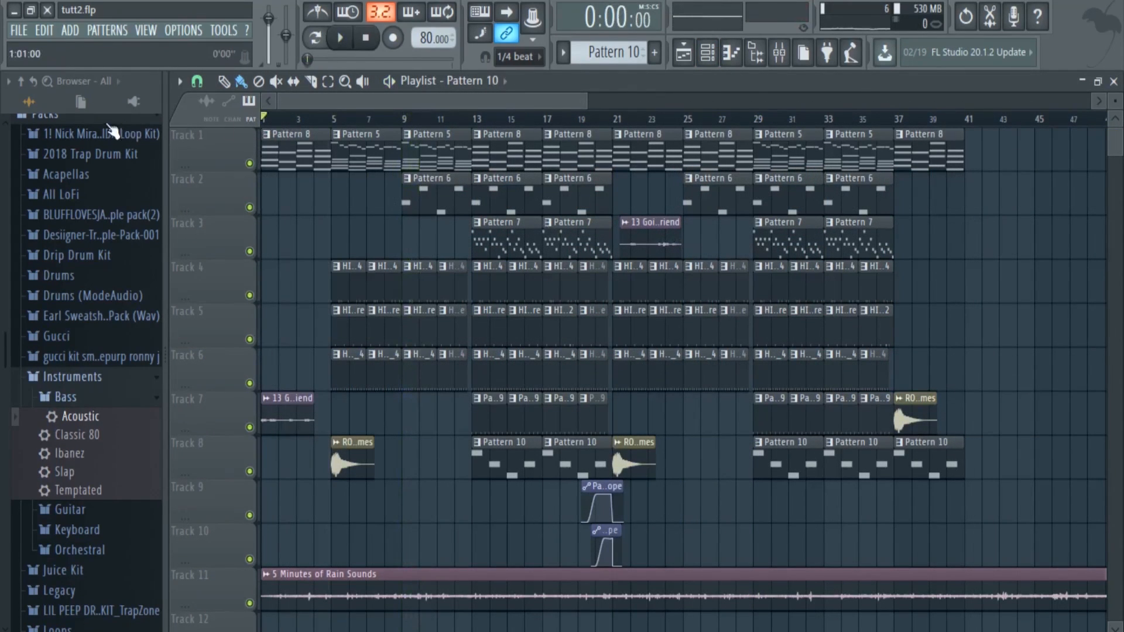
# - Play the full arrangement from bar 1 with all tracks active and follow the playhead past bar 21
pyautogui.scroll(4, 315, 341)
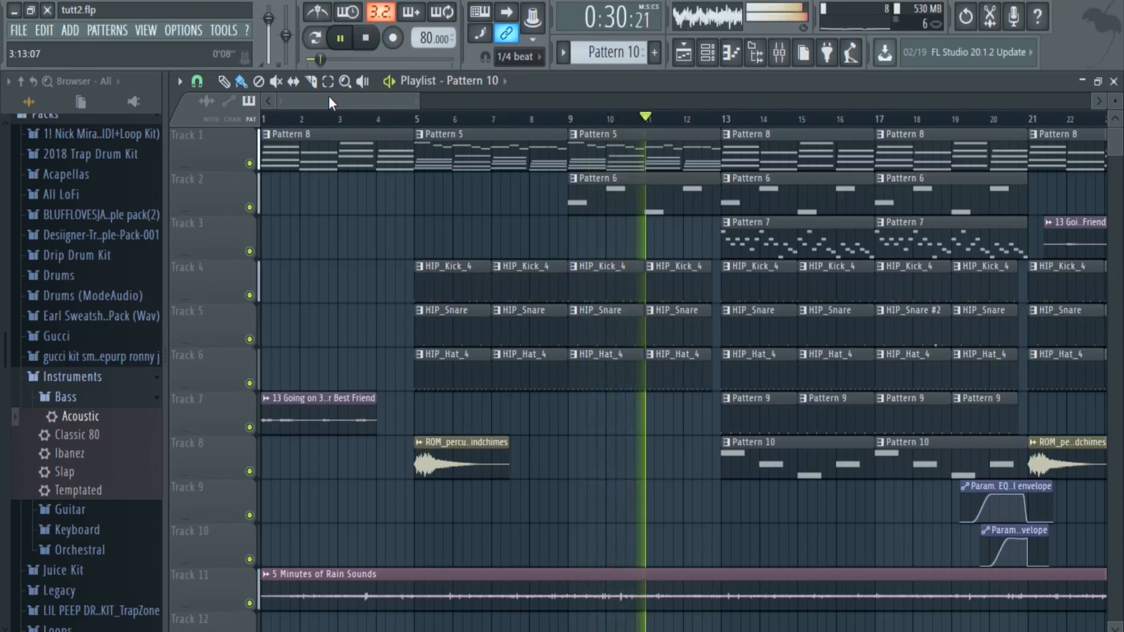
pyautogui.moveTo(331, 97); pyautogui.dragTo(350, 95)
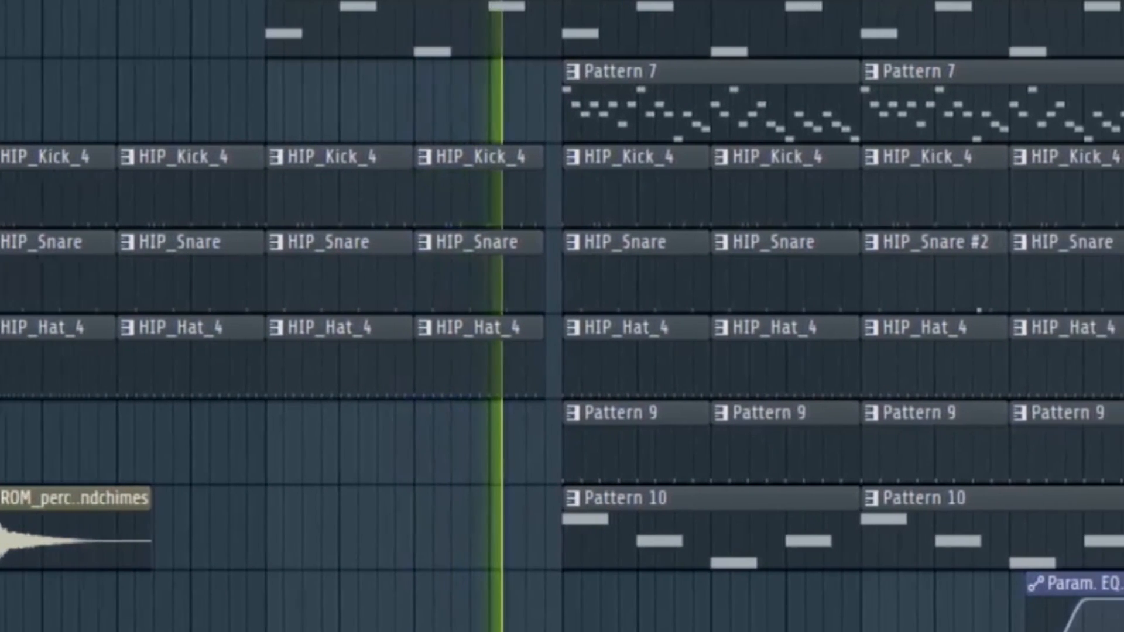
pyautogui.hscroll(4, 562, 316)
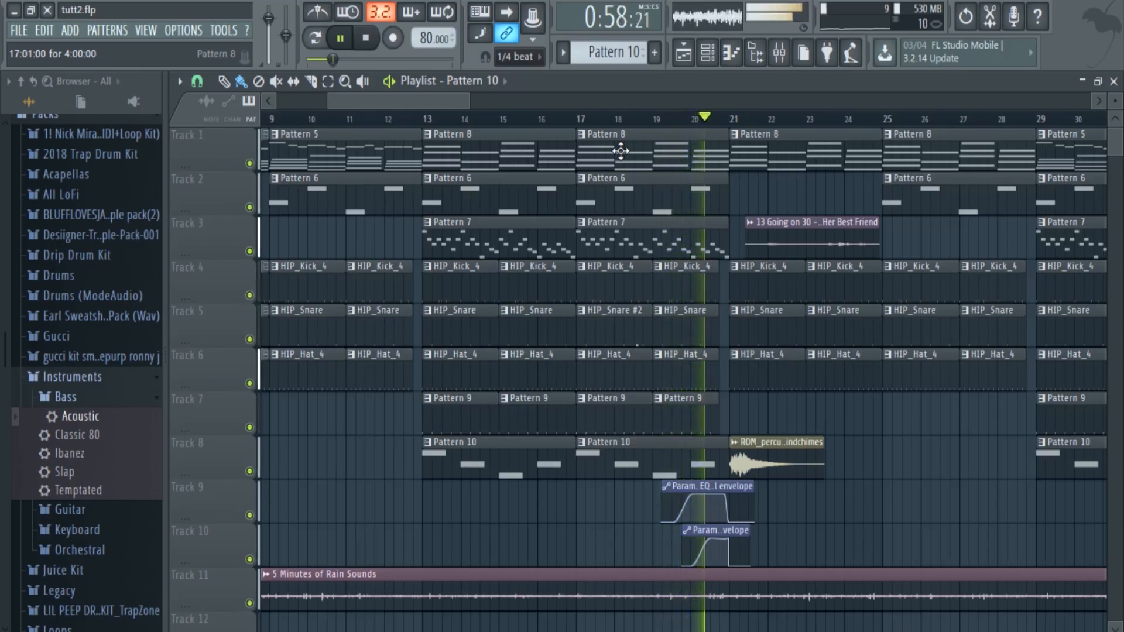
pyautogui.moveTo(434, 96); pyautogui.dragTo(476, 110)
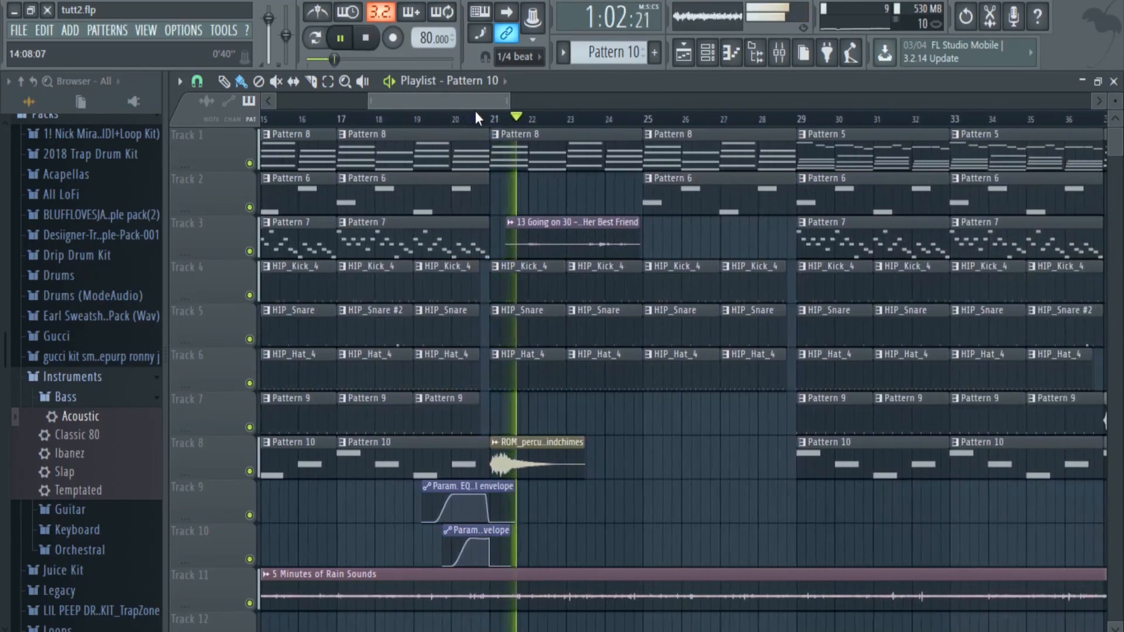